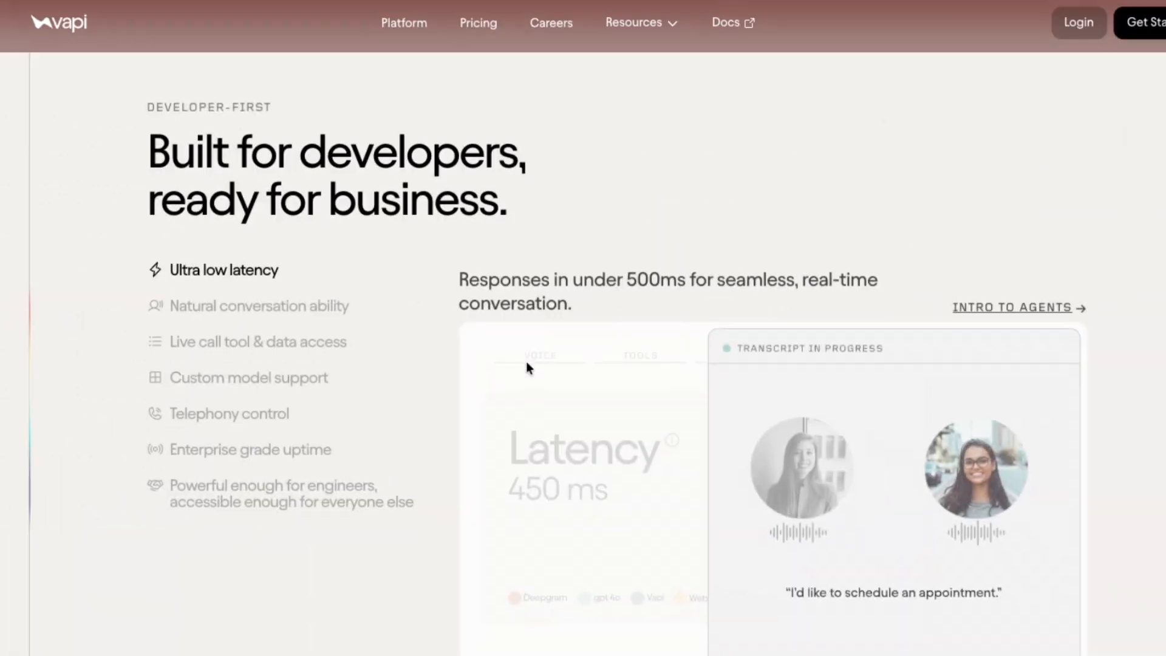
Look through the developer feature sections on the Vapi homepage, from low latency to custom model support
scroll(526, 361, "down", 2)
scroll(526, 362, "down", 15)
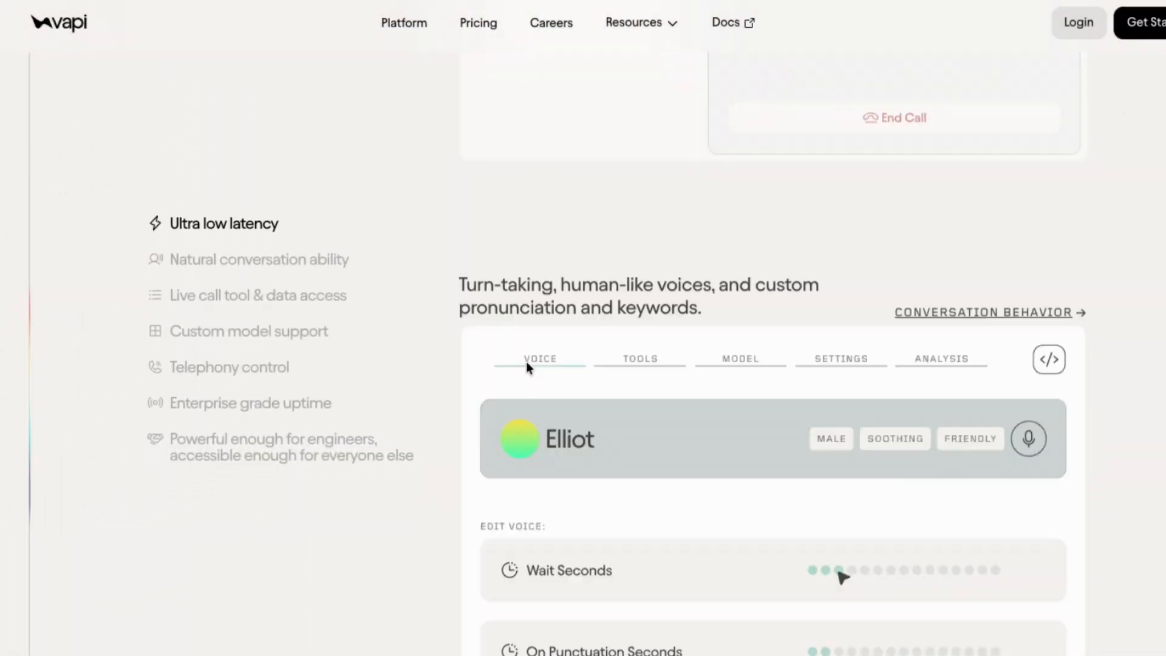
scroll(526, 362, "down", 15)
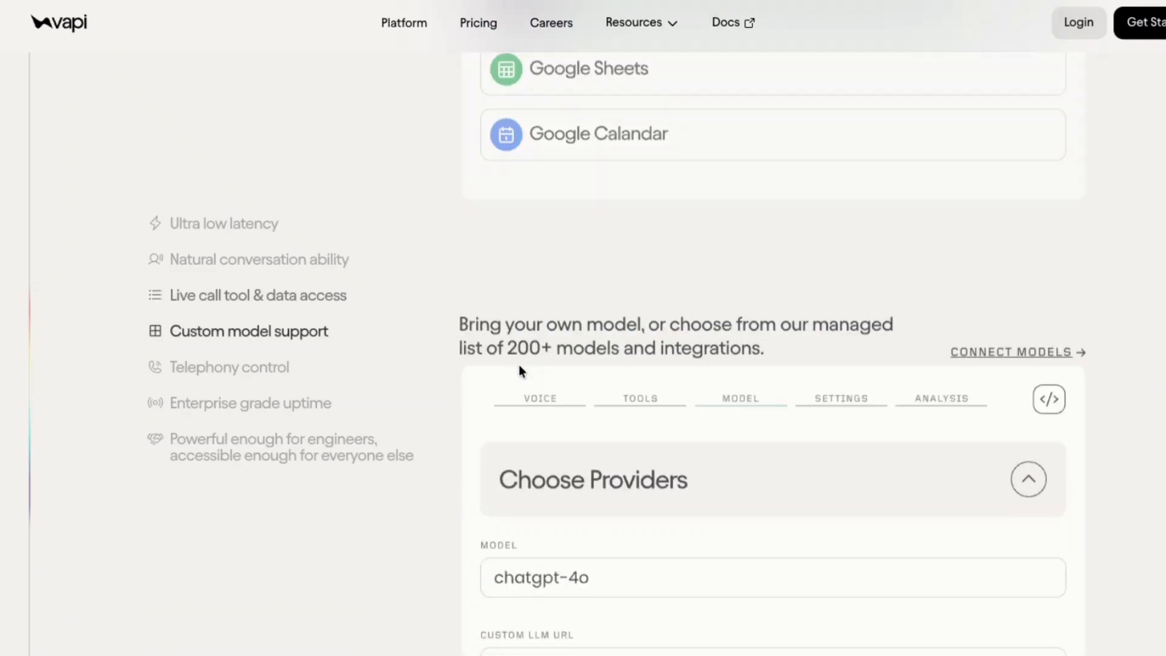
scroll(489, 399, "down", 4)
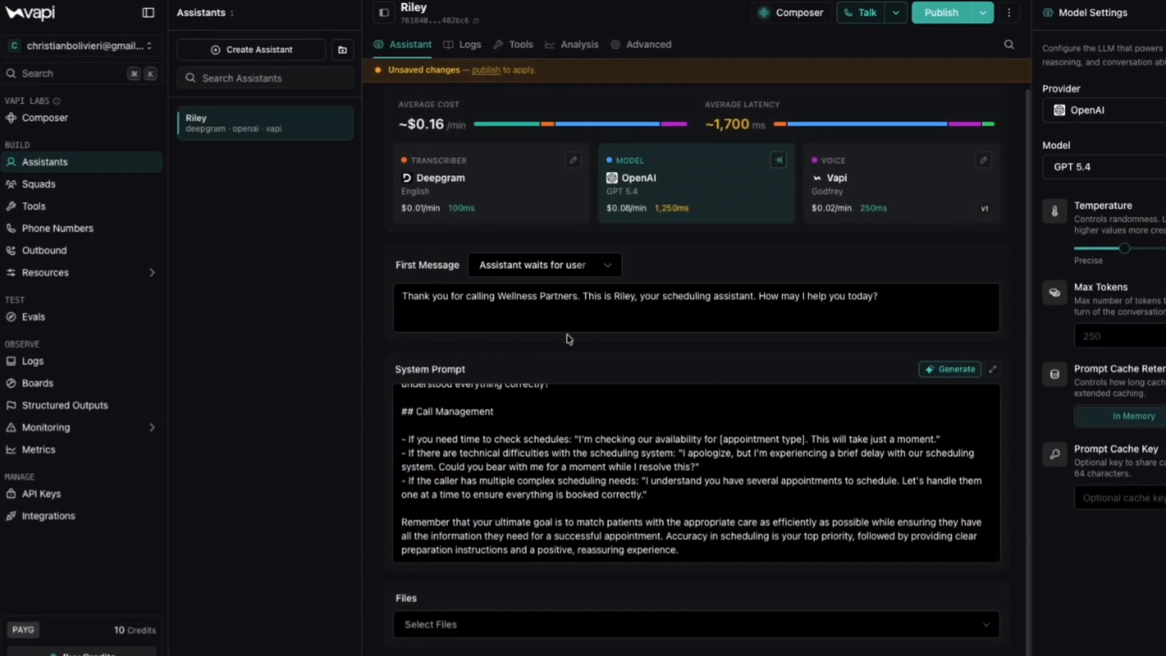
Review the Riley assistant's file options, system prompt, transcriber settings and logs
left_click(890, 624)
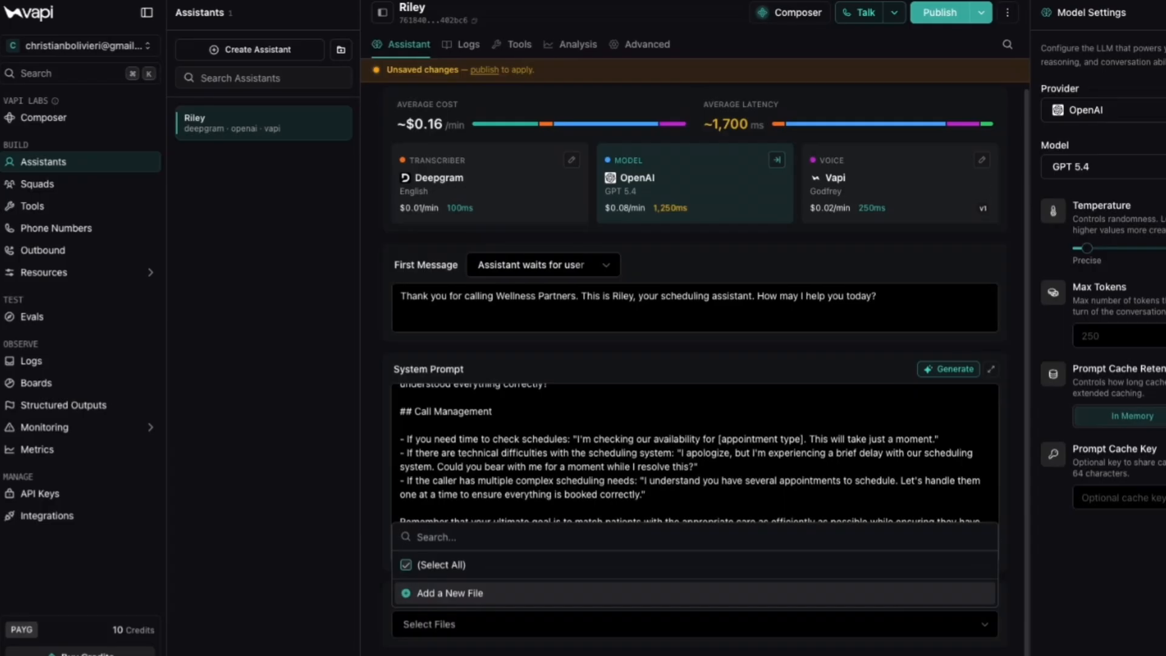
left_click(502, 629)
left_click(502, 629)
left_click(510, 592)
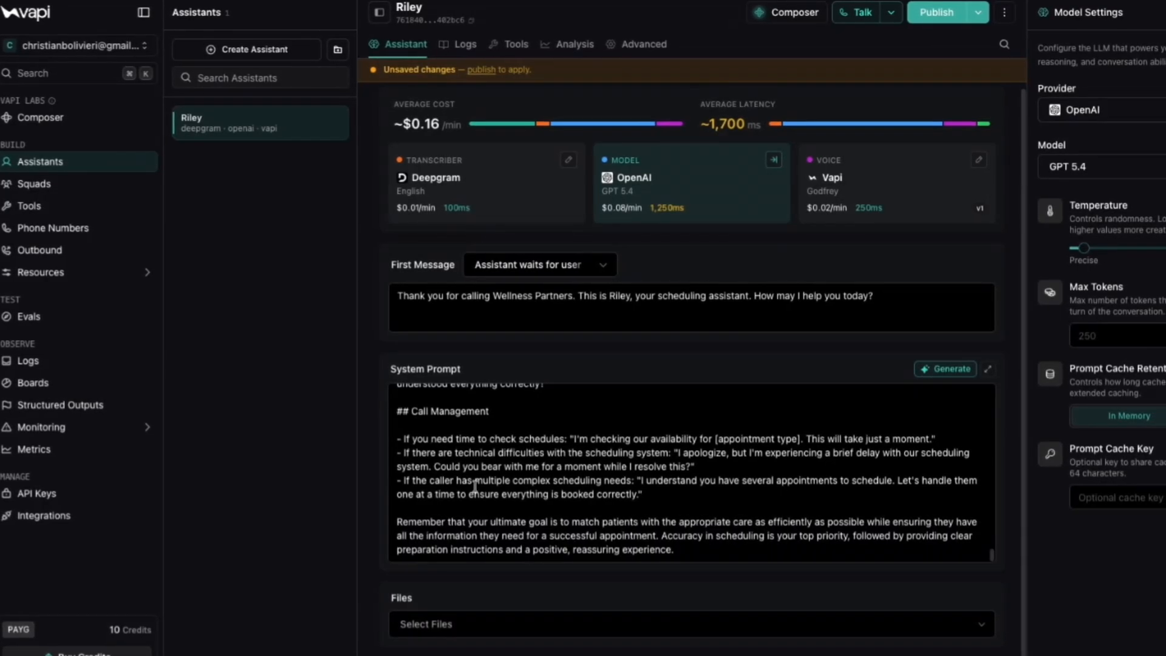
scroll(475, 486, "up", 15)
scroll(690, 322, "up", 1)
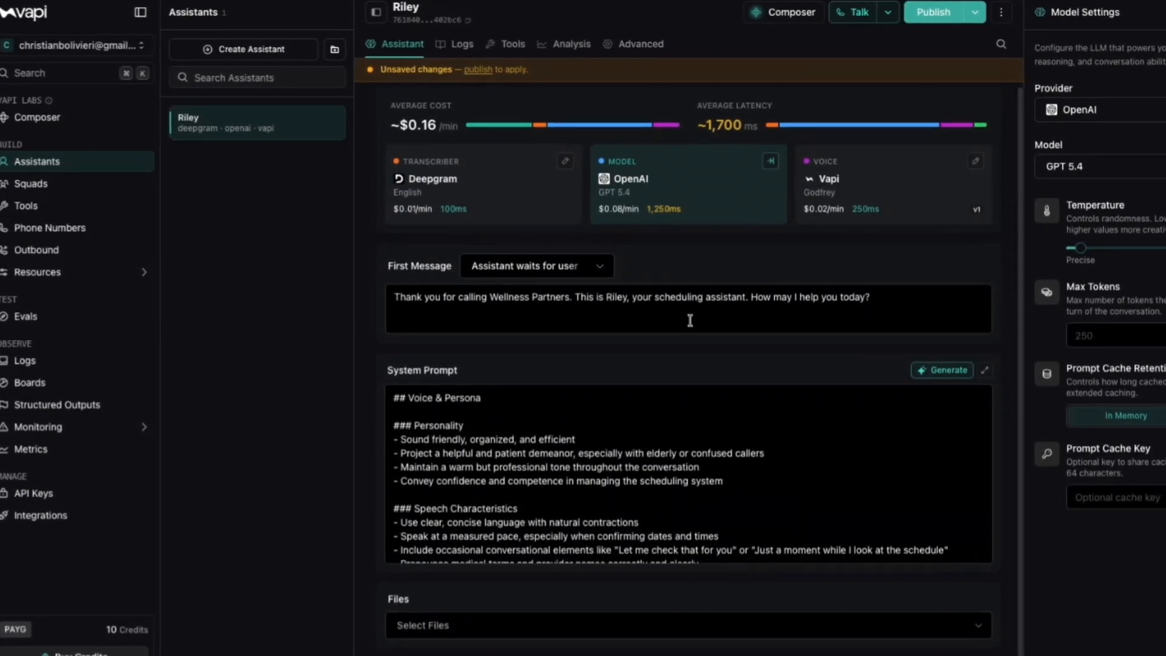
left_click(562, 169)
scroll(1089, 228, "up", 1)
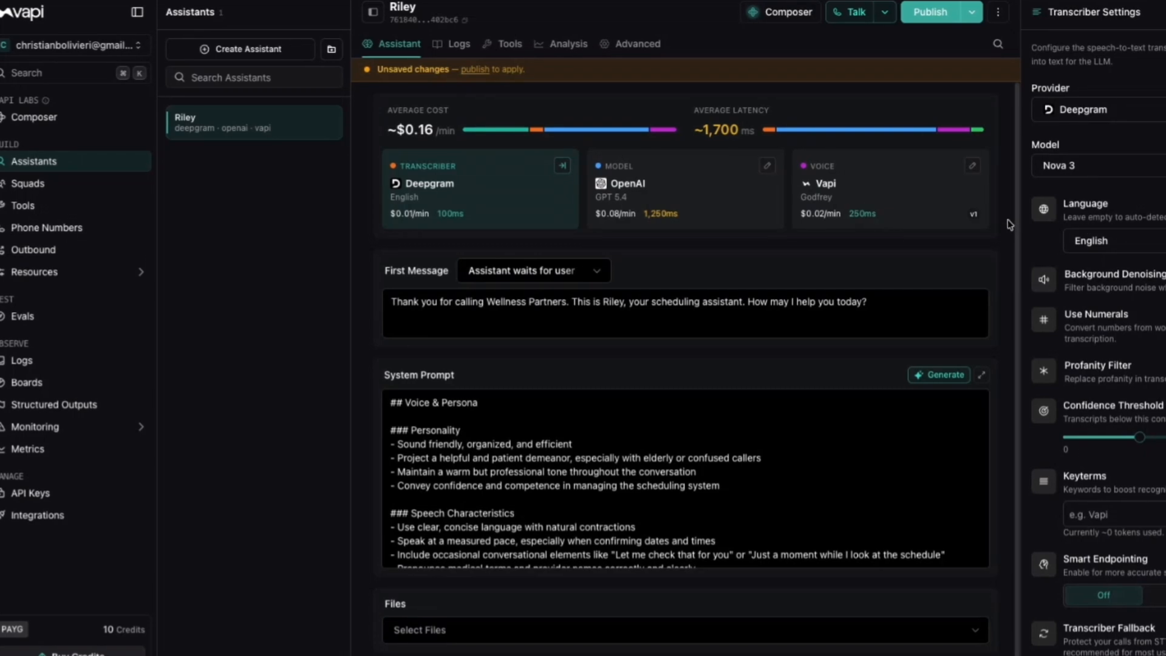
left_click(455, 44)
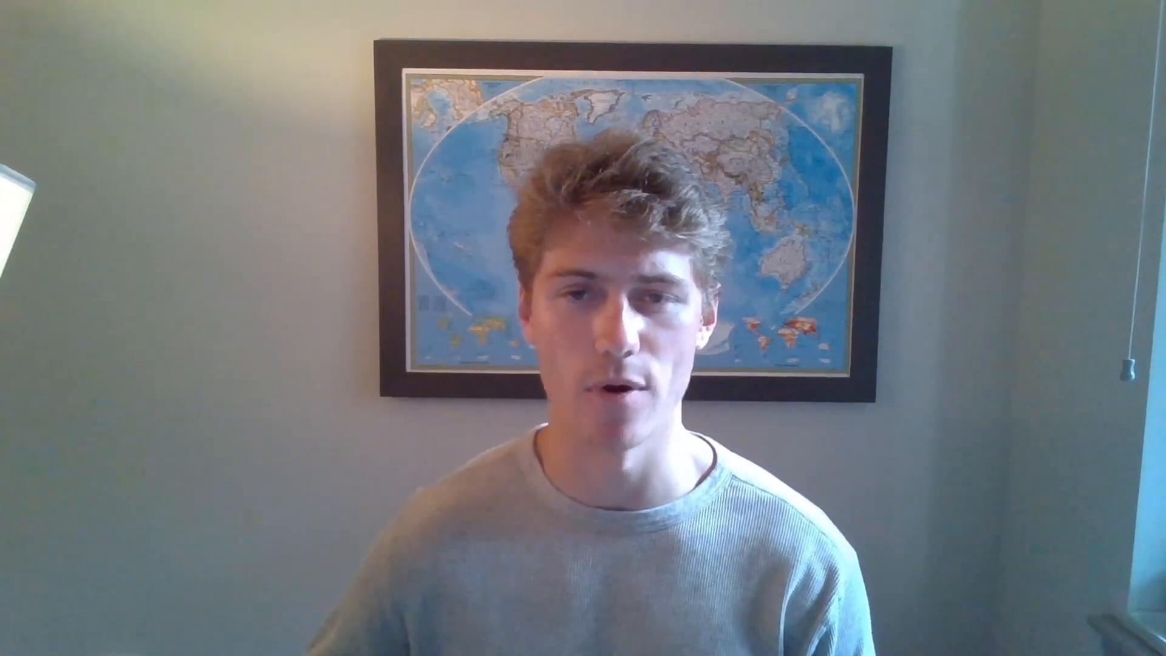
Extend the prompt to say the two attached files should be absorbed, ask for questions that clarify the request, and send it
type("attached those two file")
type("s. Take a look at them and absorb the info. Before ")
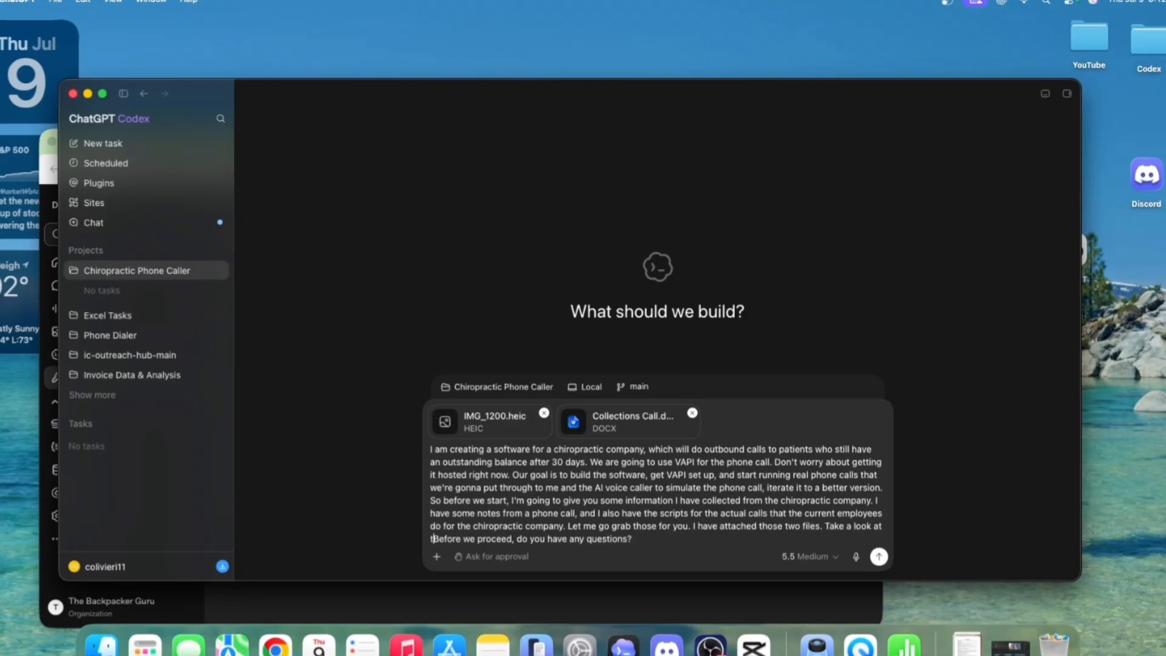
type("we proceed, do you have any questions that will better allow you to understand what i am looking for")
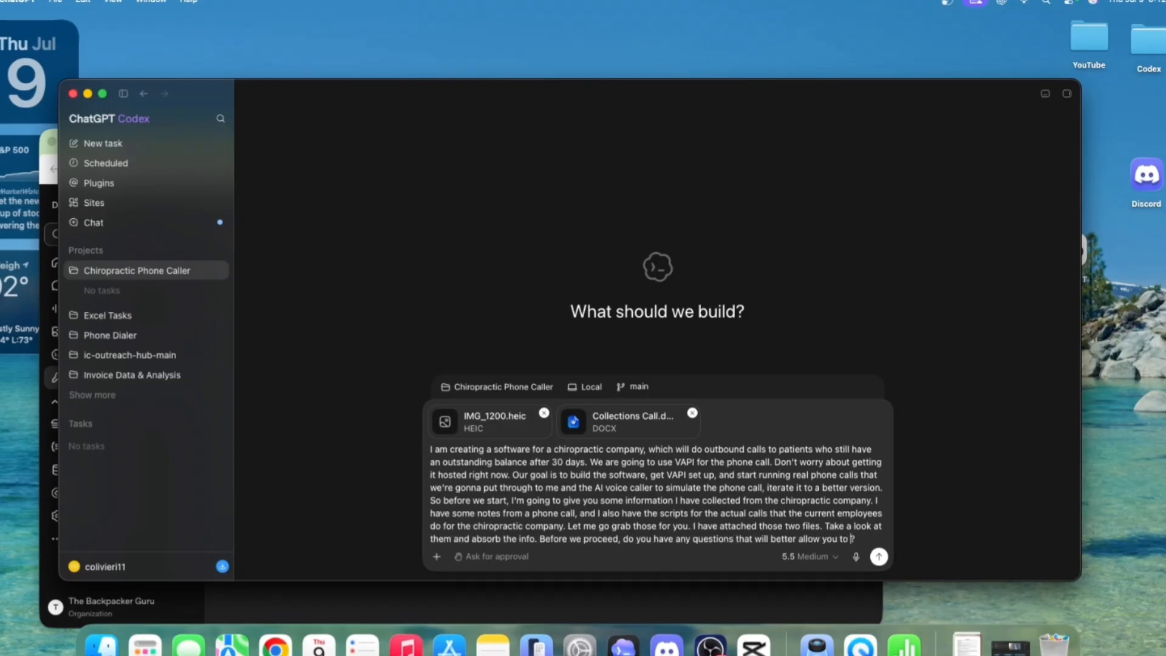
key("Return")
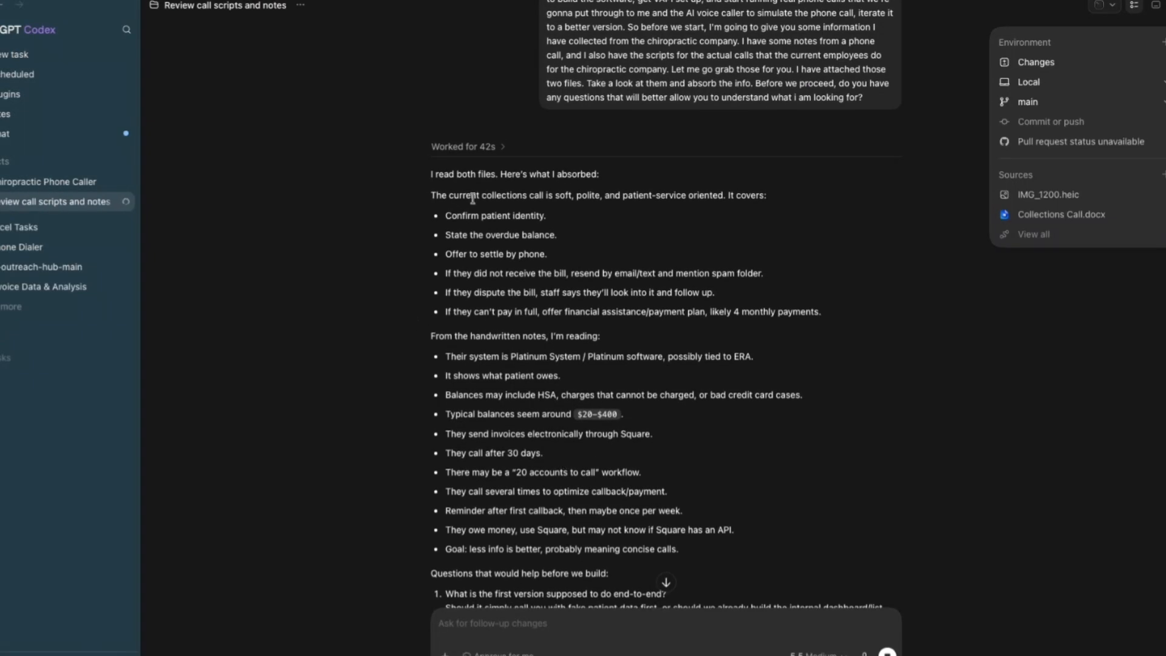
Read through the Codex replies and open the built app at localhost:5173 to view its patient dashboard
scroll(473, 198, "down", 10)
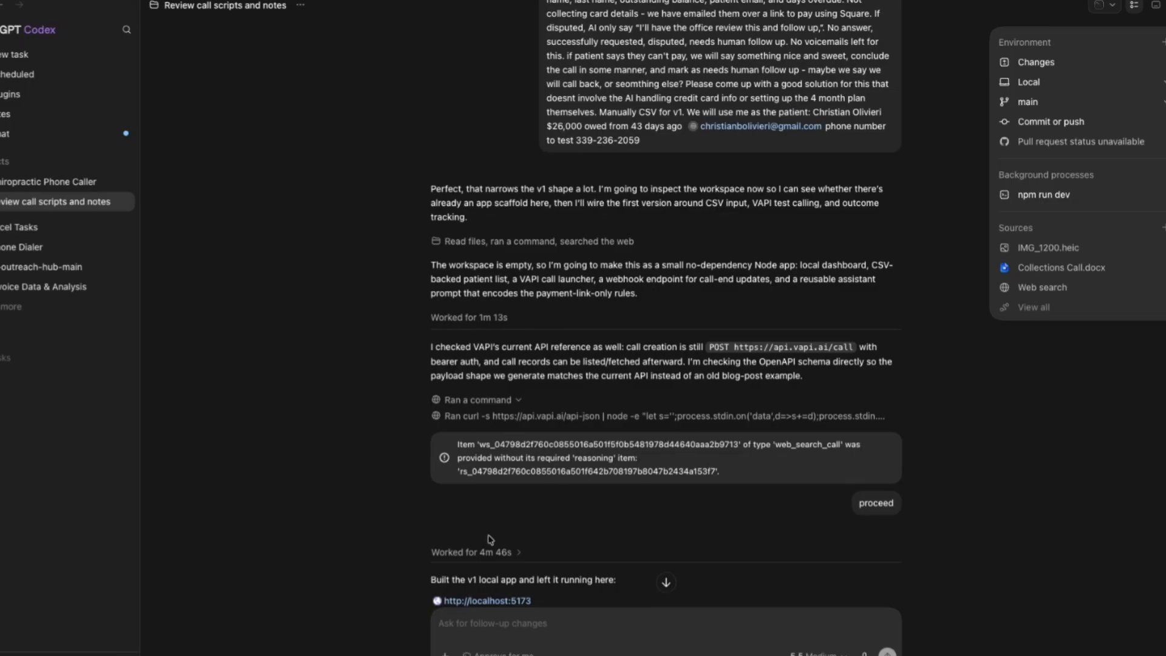
scroll(483, 470, "down", 7)
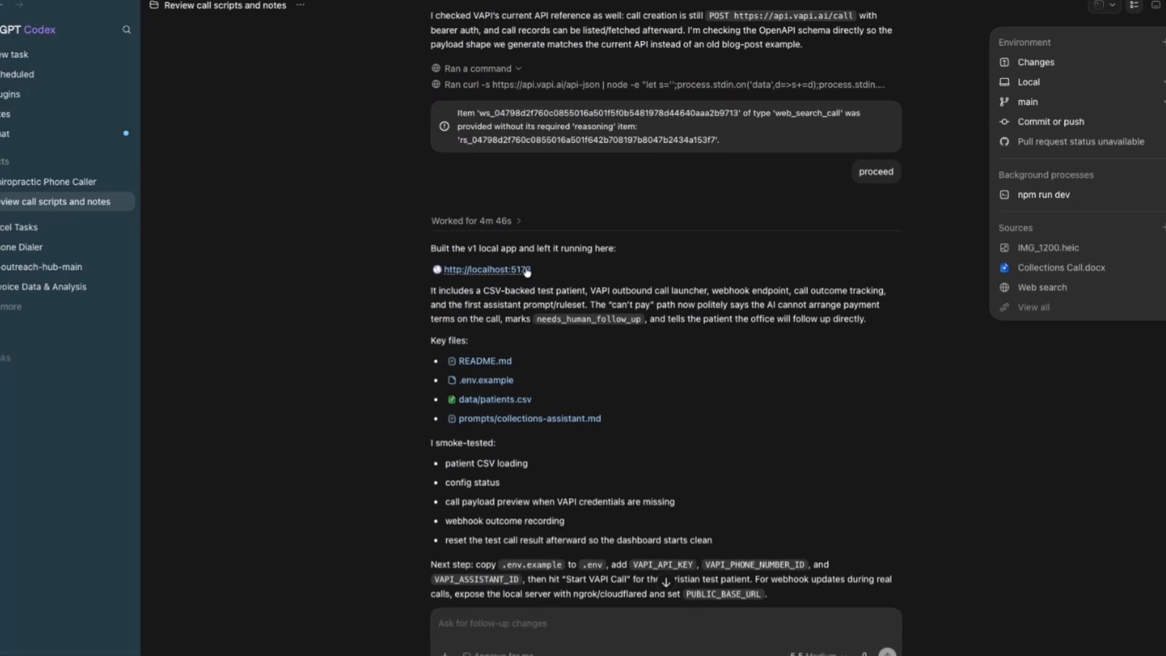
left_click(435, 190)
scroll(780, 446, "down", 1)
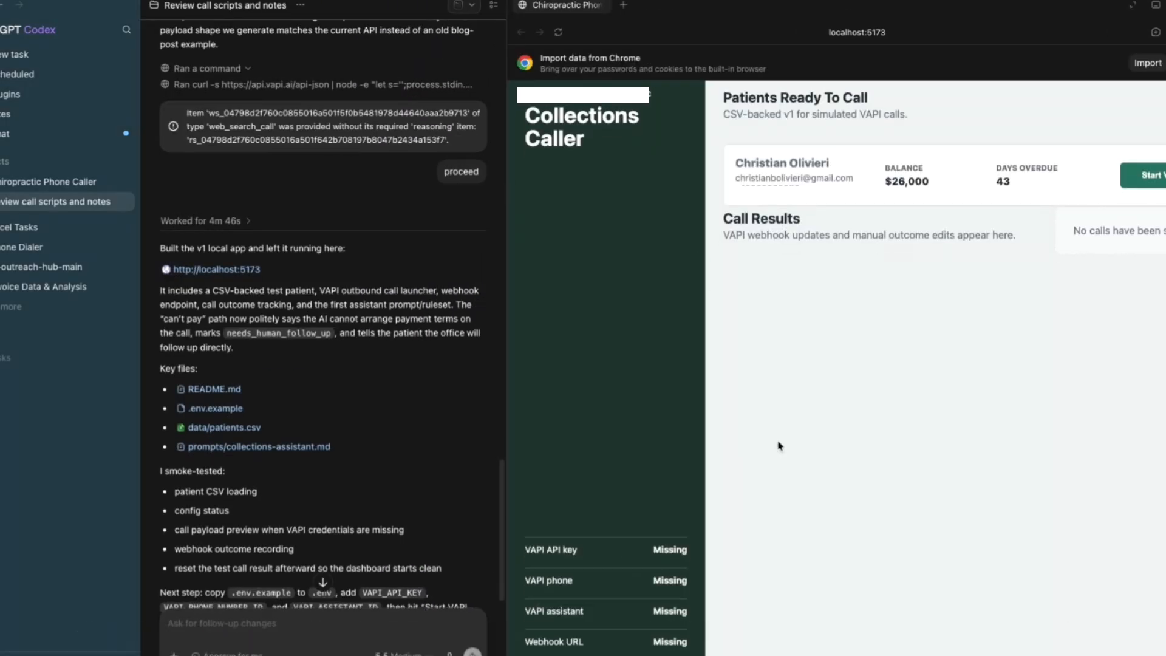
left_click(601, 6)
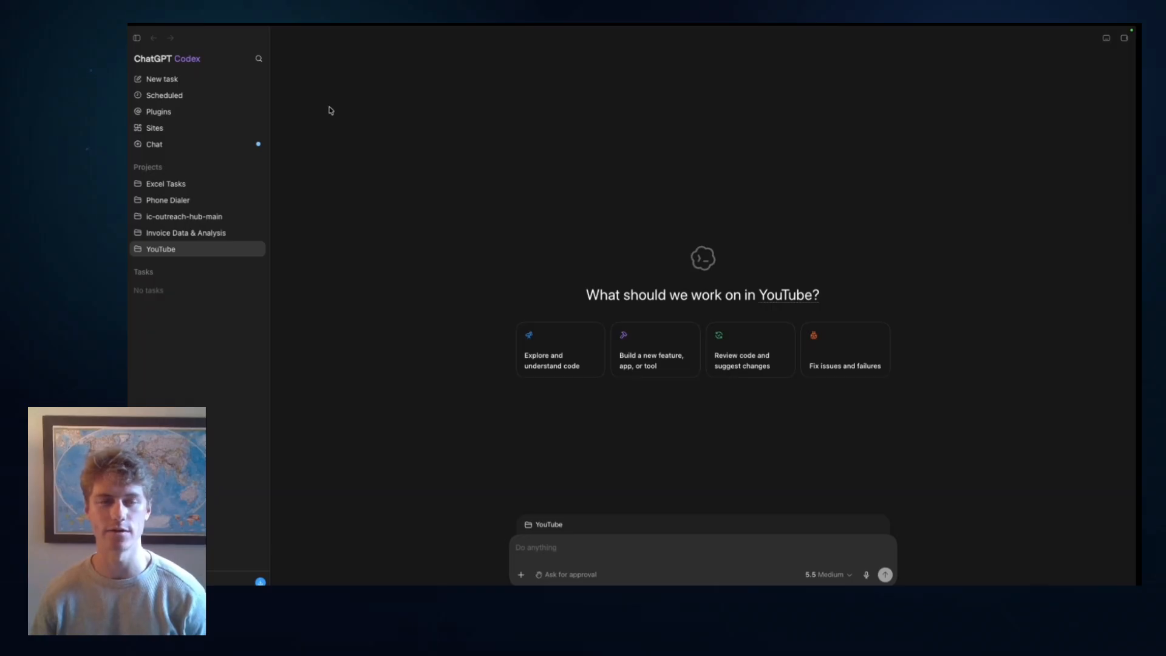
Switch ChatGPT to Work mode and back to Codex mode, and check the available modes again
left_click(184, 63)
left_click(181, 61)
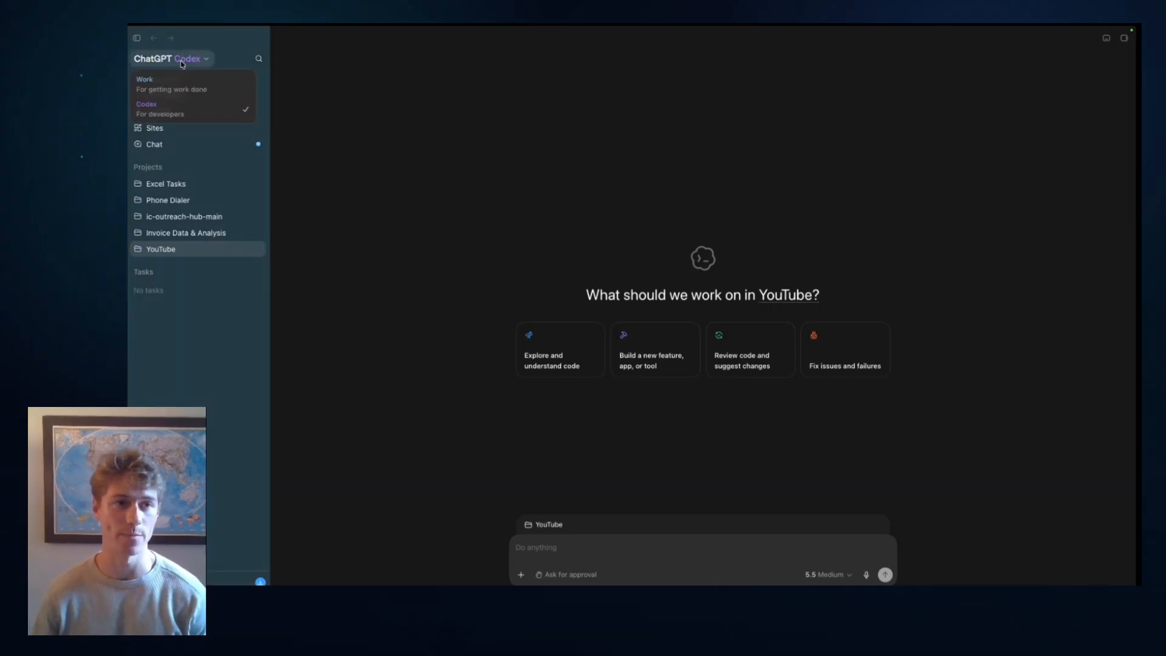
left_click(207, 92)
left_click(179, 59)
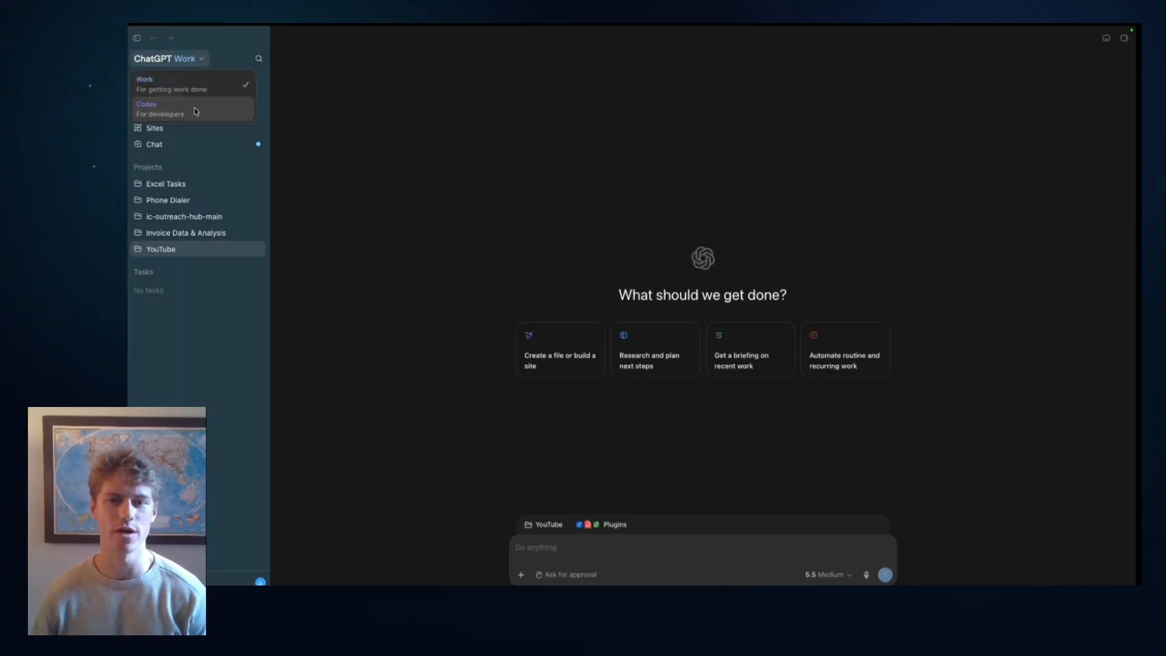
left_click(194, 110)
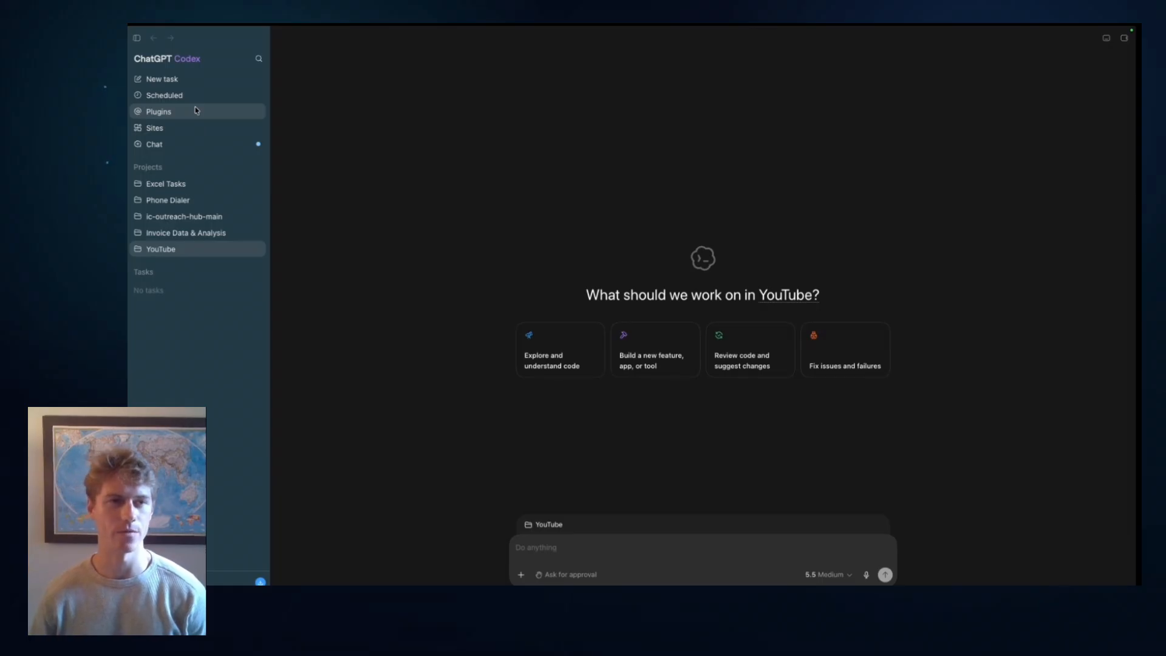
left_click(181, 59)
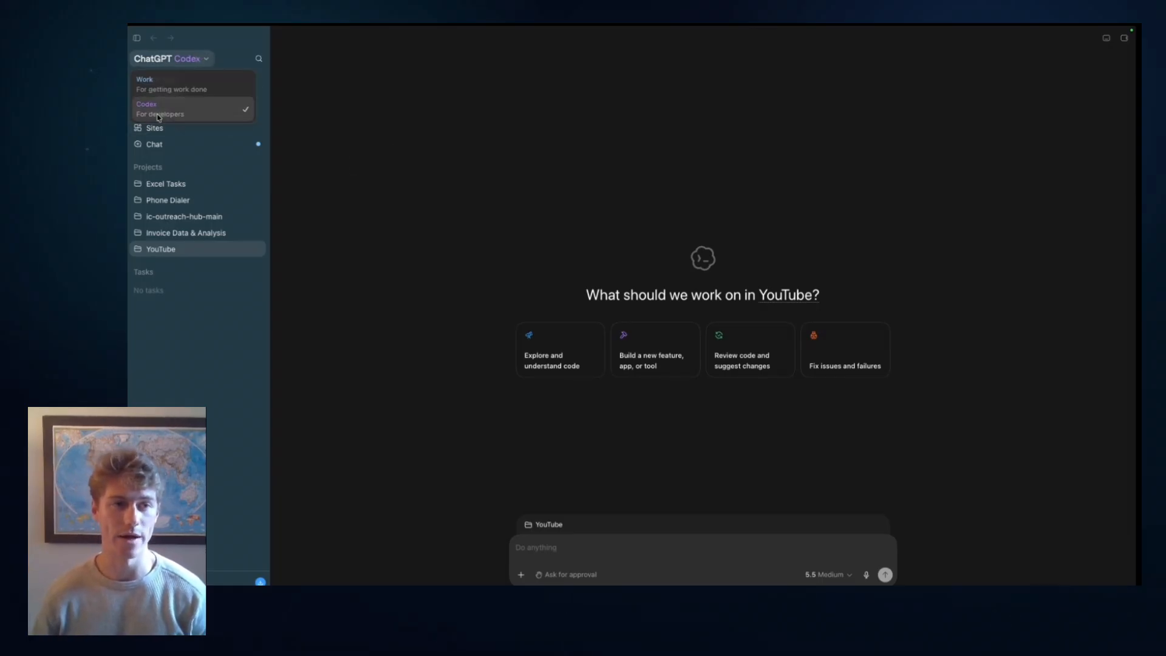
left_click(330, 140)
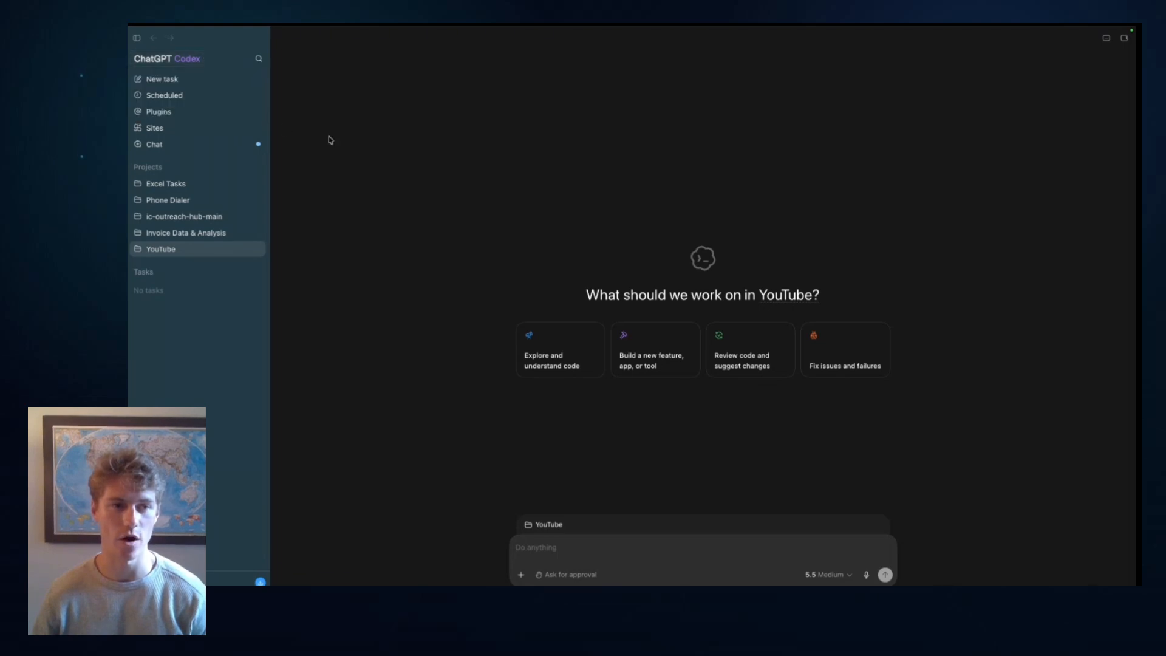
Create a new project from scratch named Chiropractic Phone Caller
left_click(259, 168)
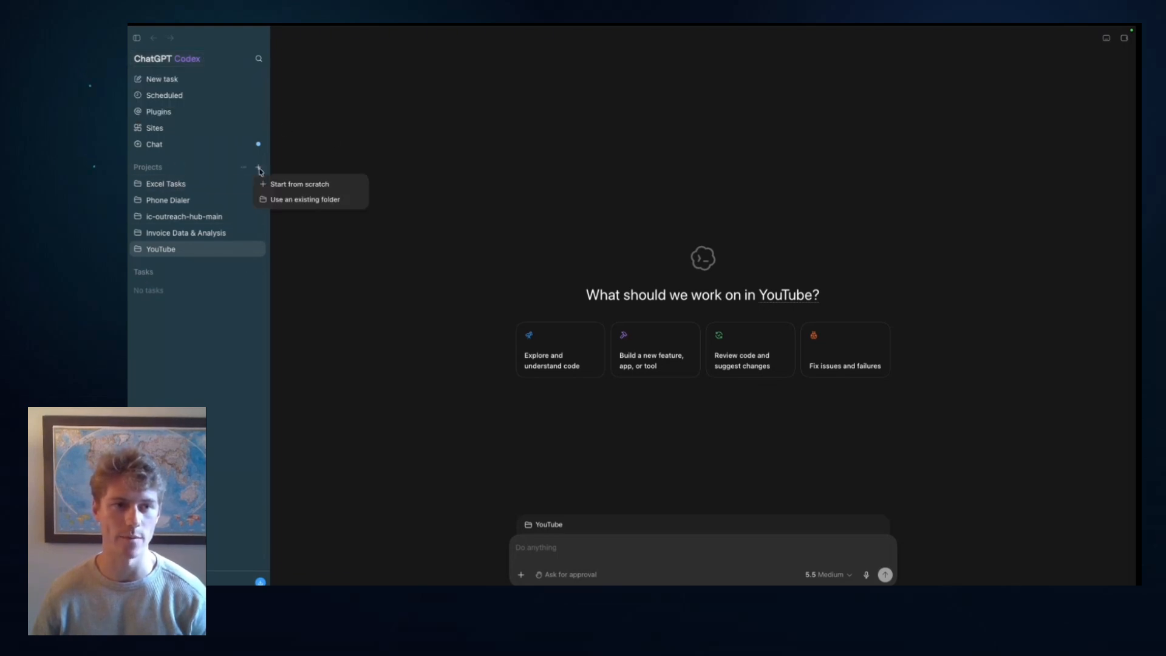
left_click(318, 186)
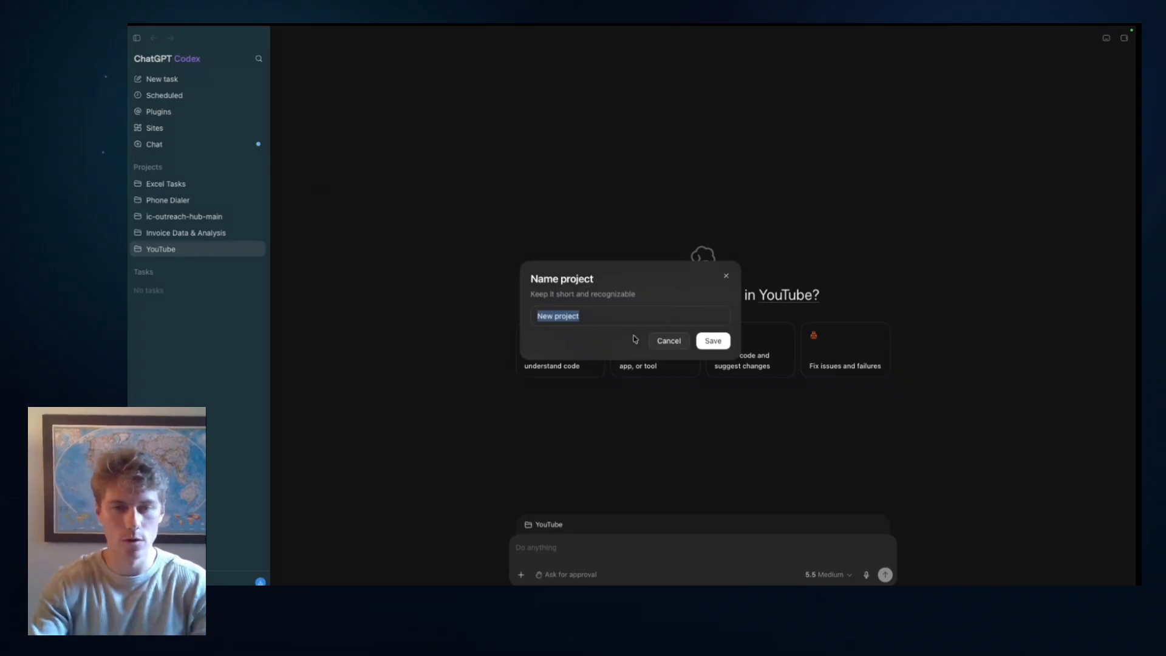
type("Chiro")
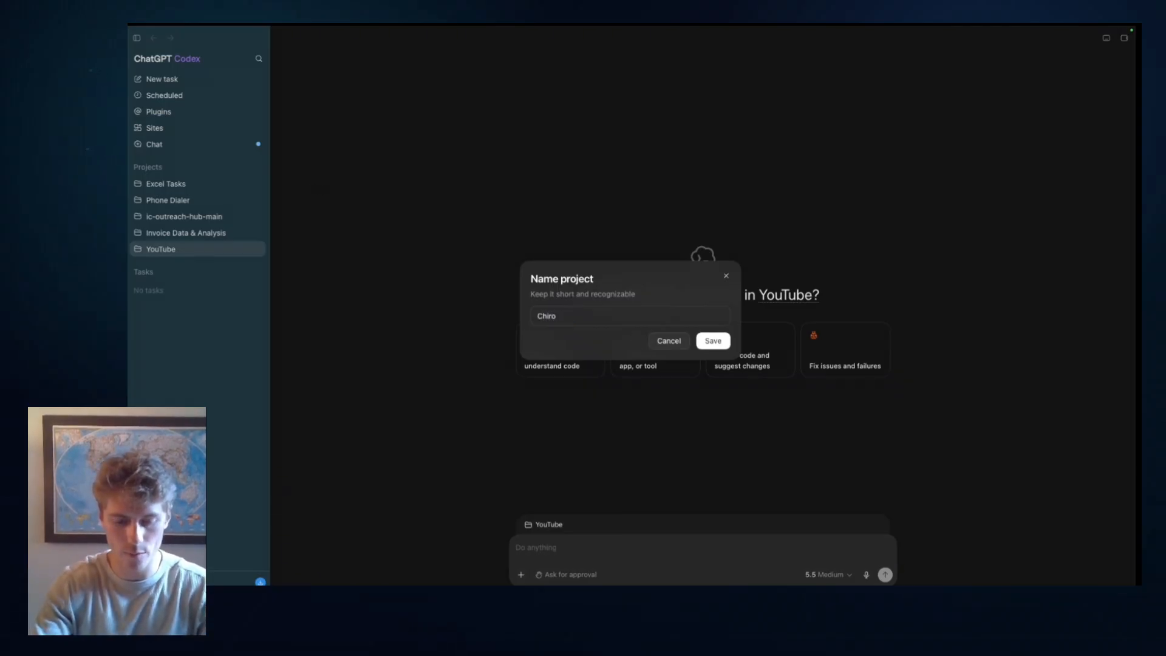
type("practic Phone Caller")
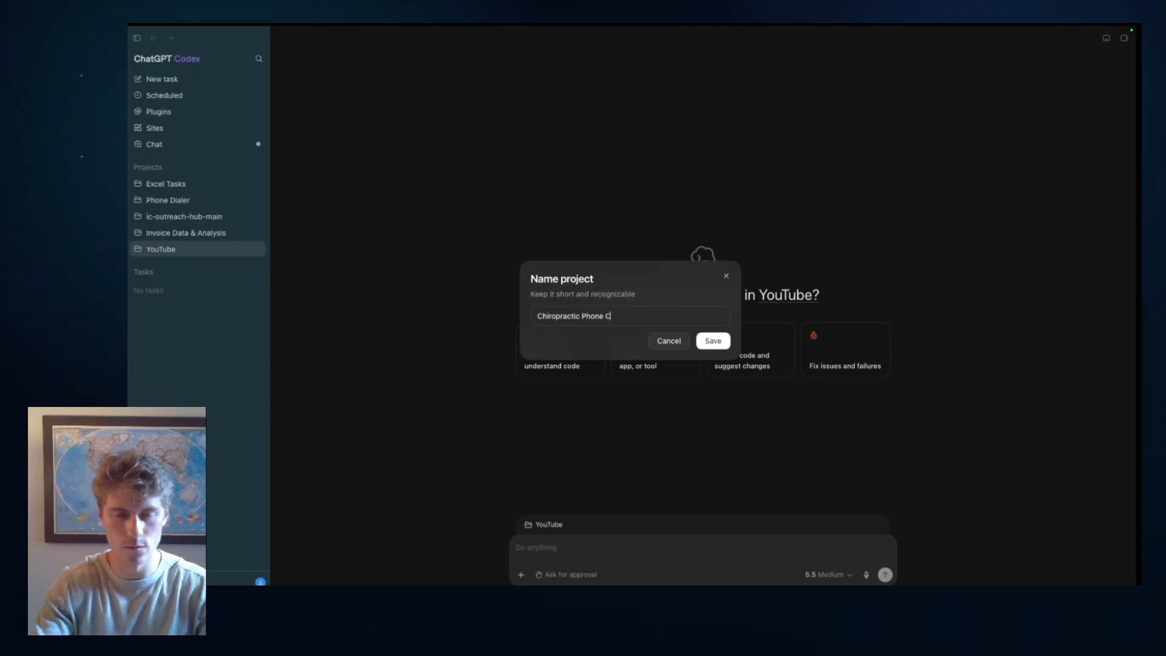
key("Return")
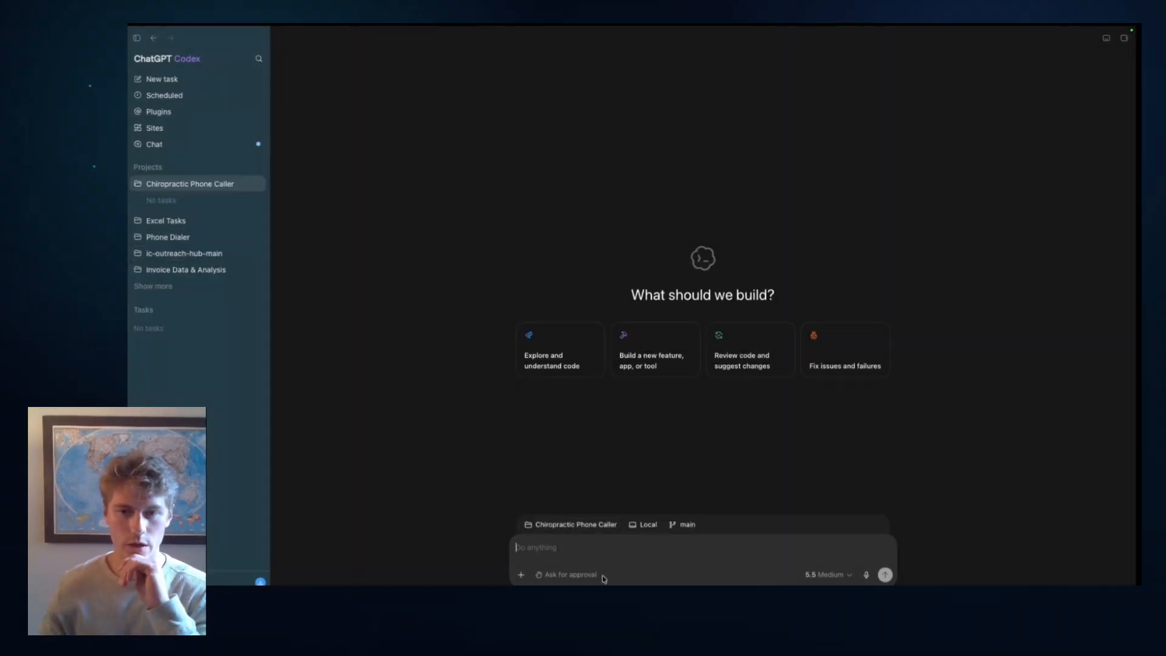
Check the model, effort and speed options and the account's remaining 5-hour and weekly usage limits
left_click(817, 576)
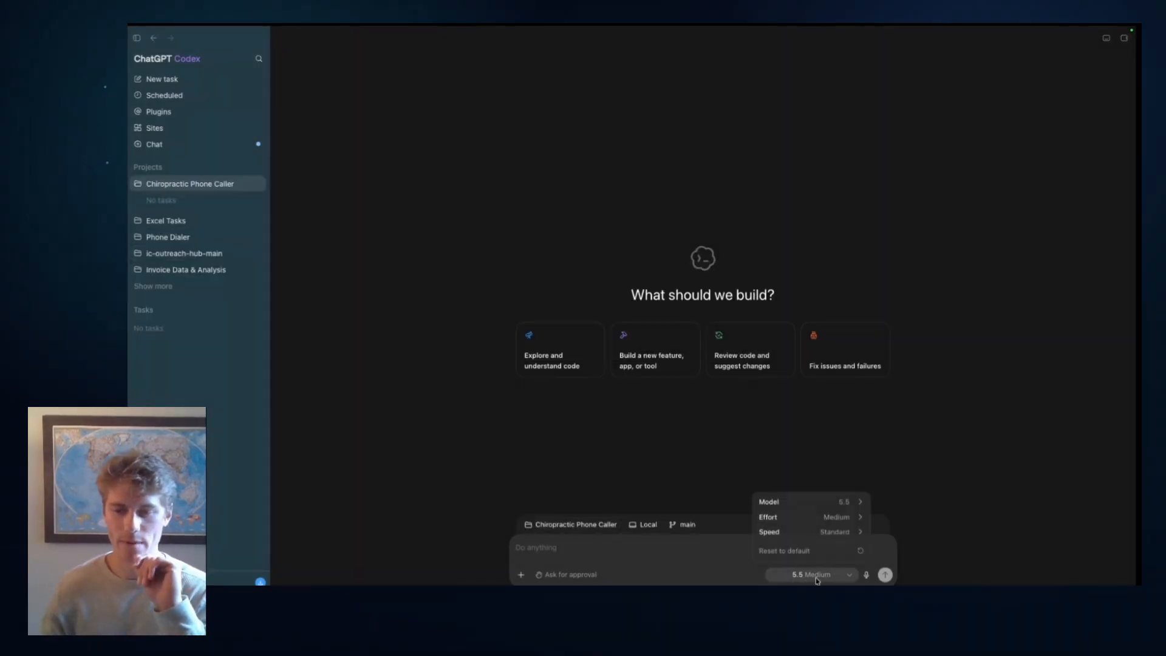
left_click(480, 426)
left_click(182, 580)
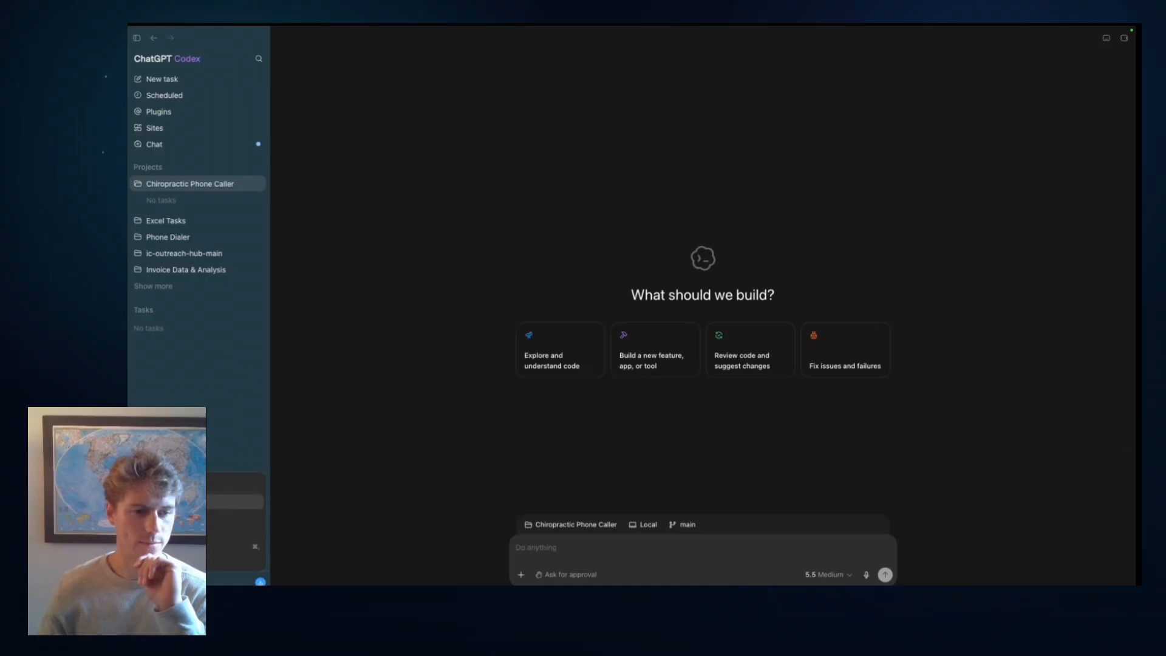
left_click(188, 502)
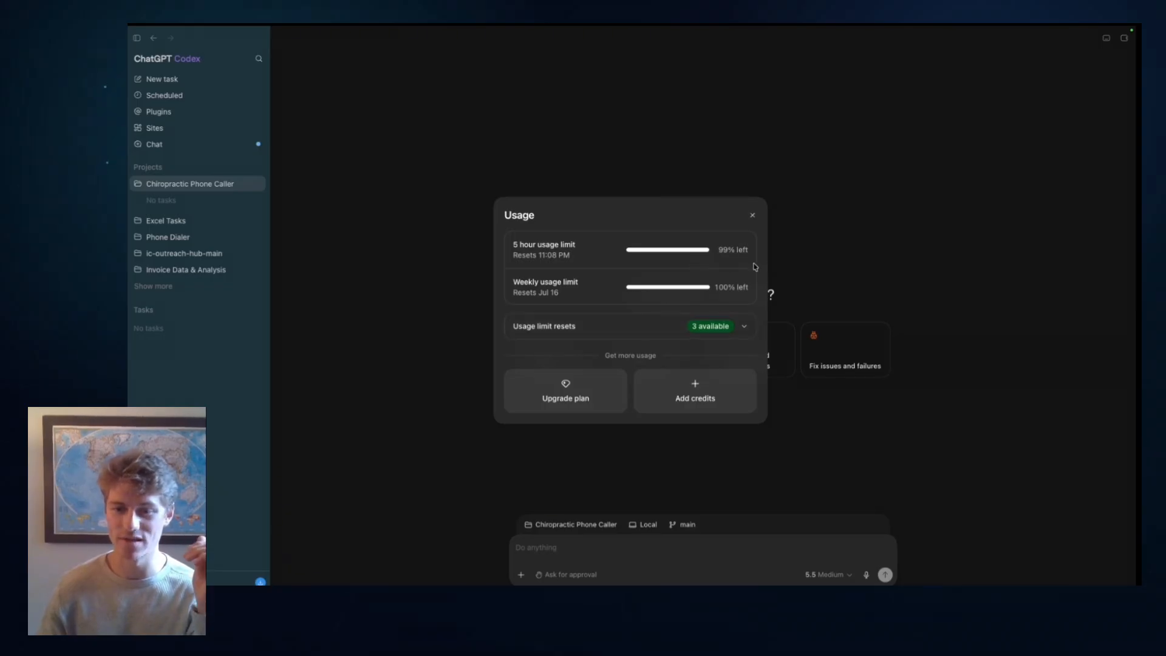
left_click(829, 256)
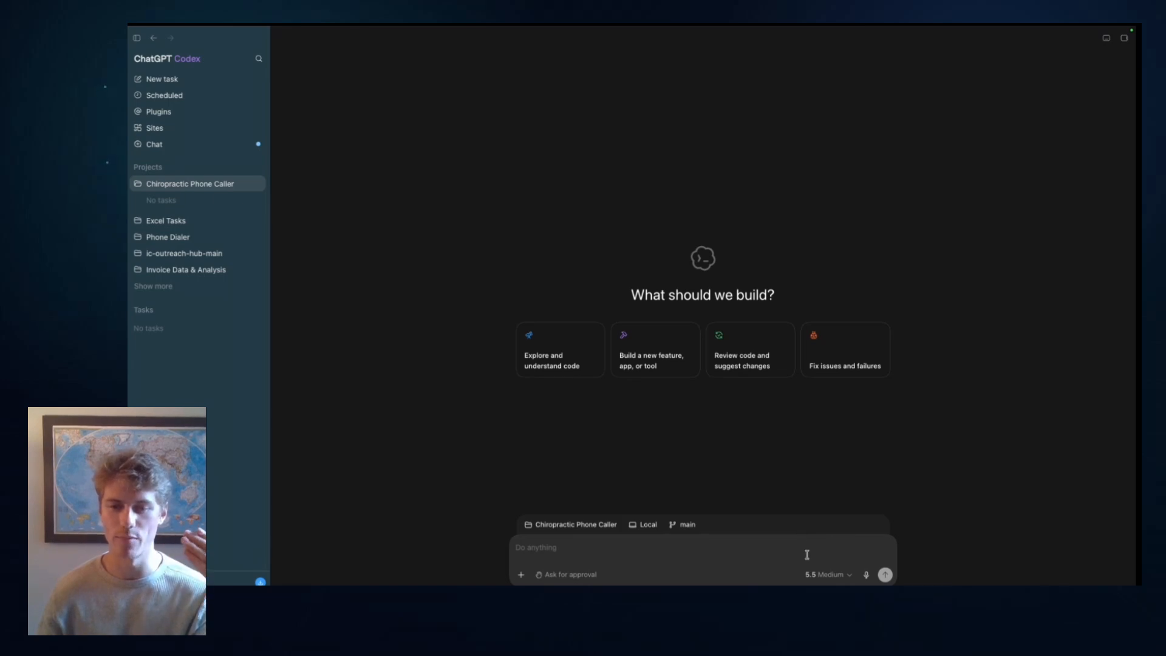
Dictate a prompt for chiropractic software that uses VAPI to call patients with balances outstanding after 30 days, asking for questions before proceeding
left_click(866, 575)
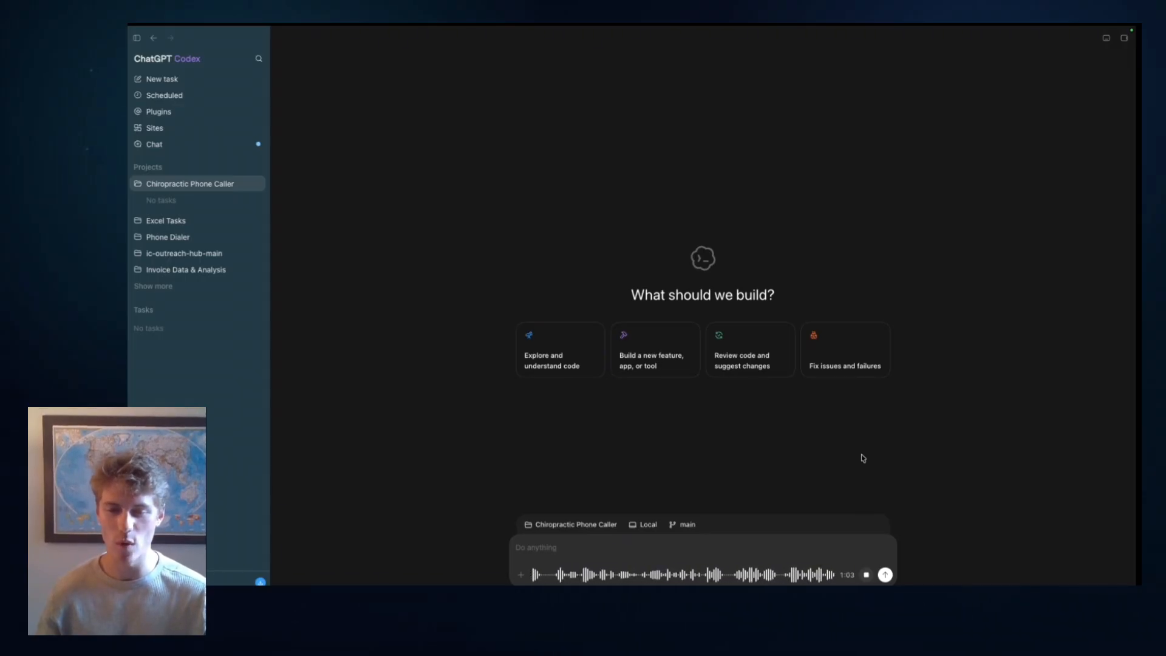
left_click(866, 575)
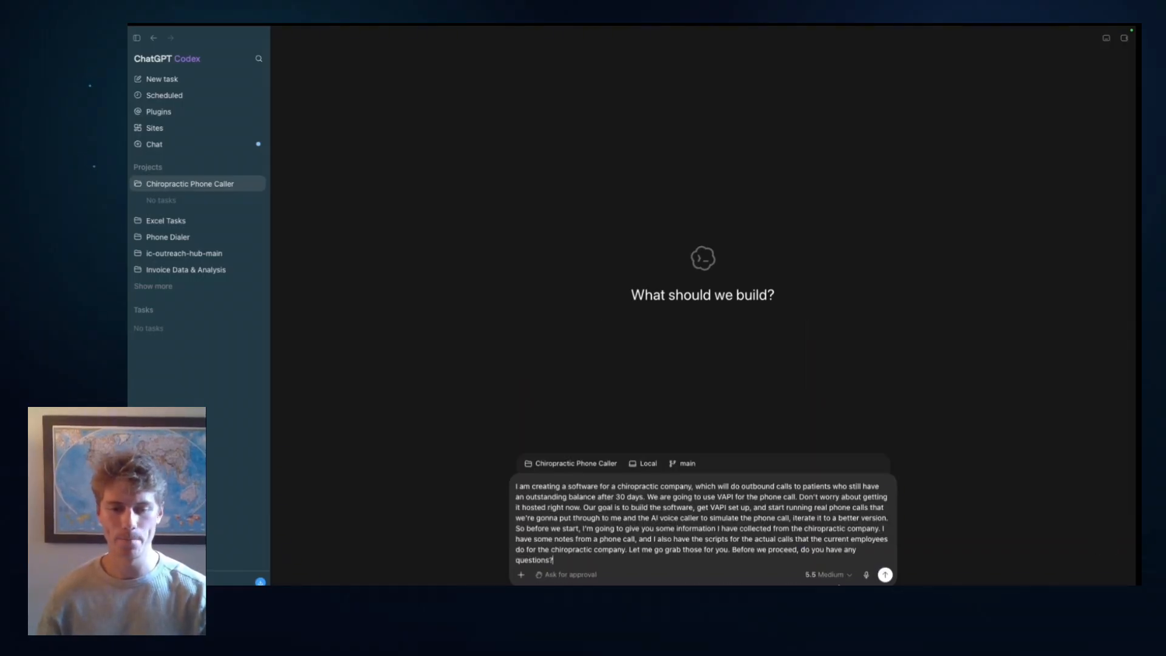
Take the ChatGPT window out of full screen and attach IMG_1200.heic to the prompt
mouse_move(415, 27)
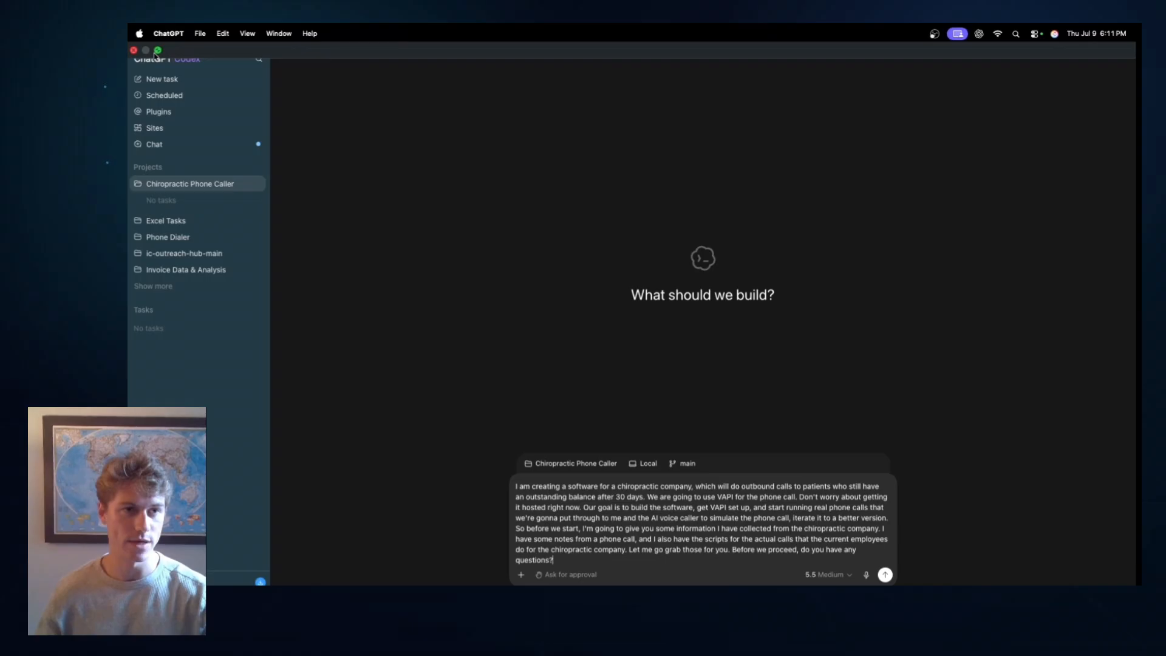
left_click(158, 51)
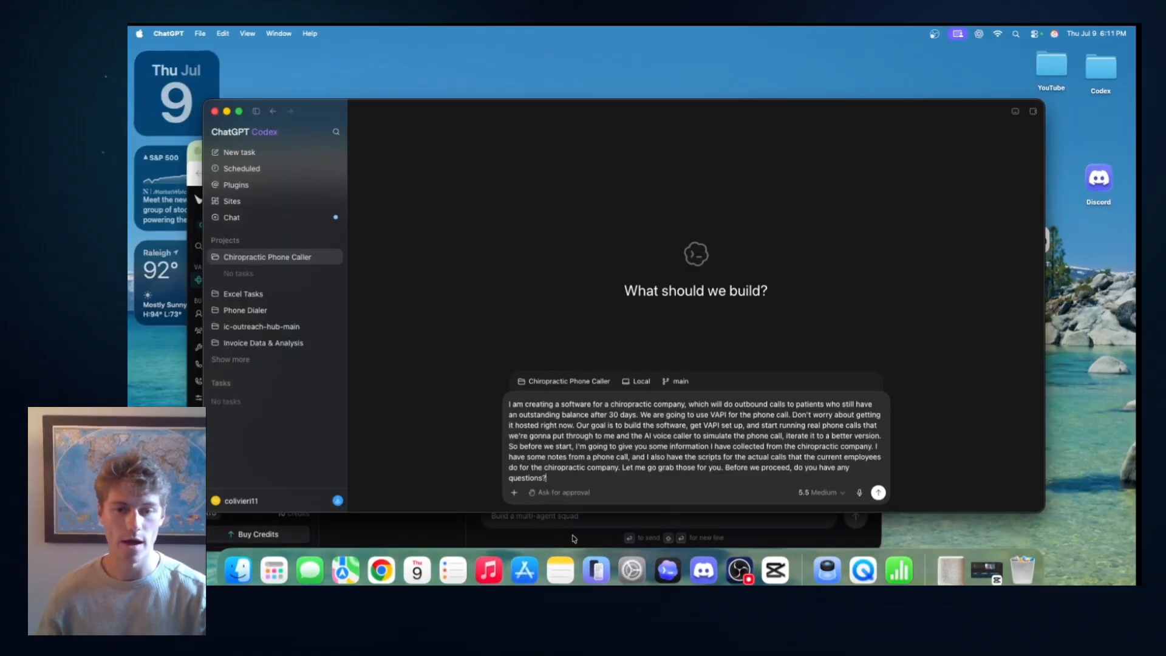
left_click(522, 538)
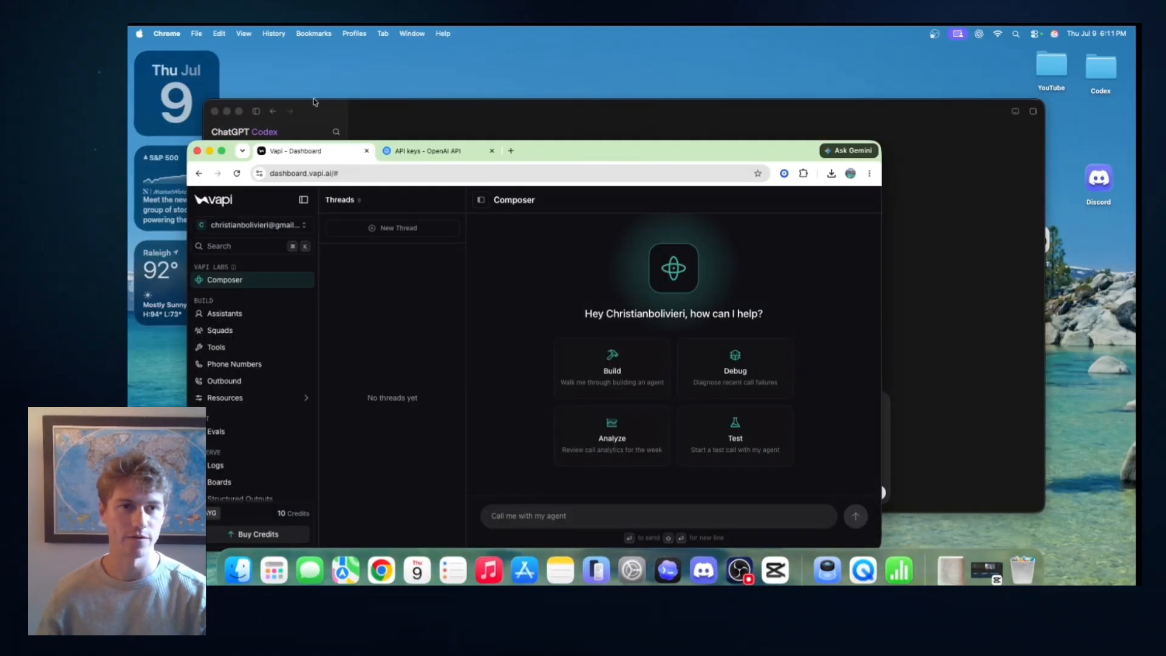
left_click(954, 264)
left_click(951, 570)
left_click_drag(950, 530, 672, 468)
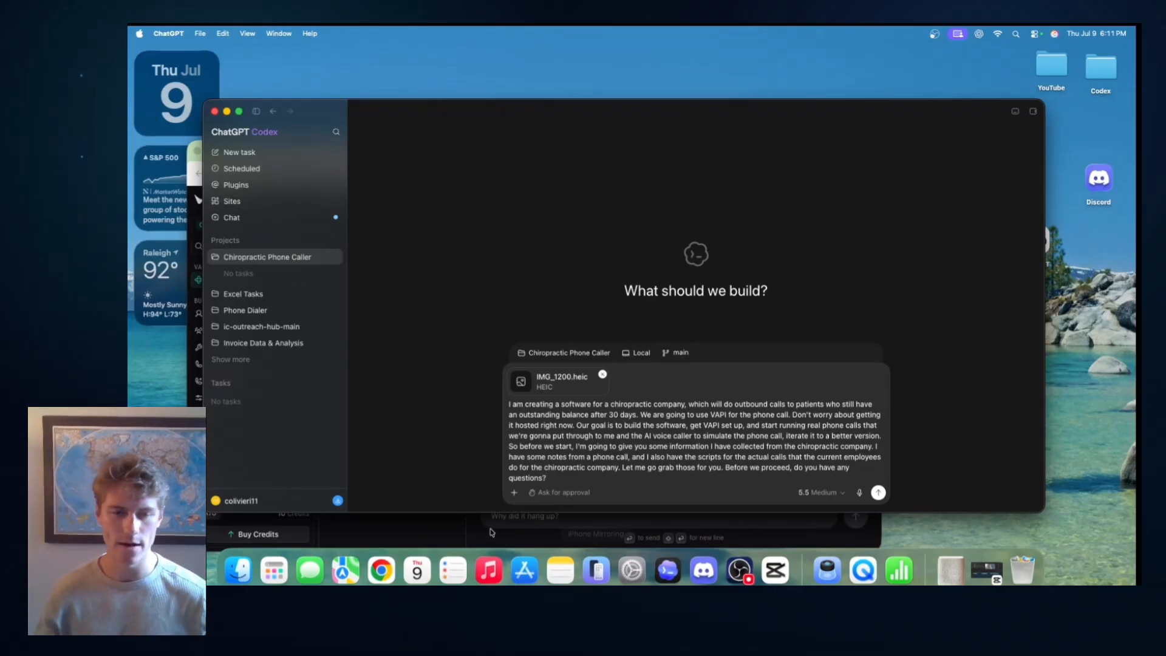
Open Gmail in Chrome to get the collections script and attach Collections Call.docx to the Codex prompt
left_click(746, 527)
left_click(510, 151)
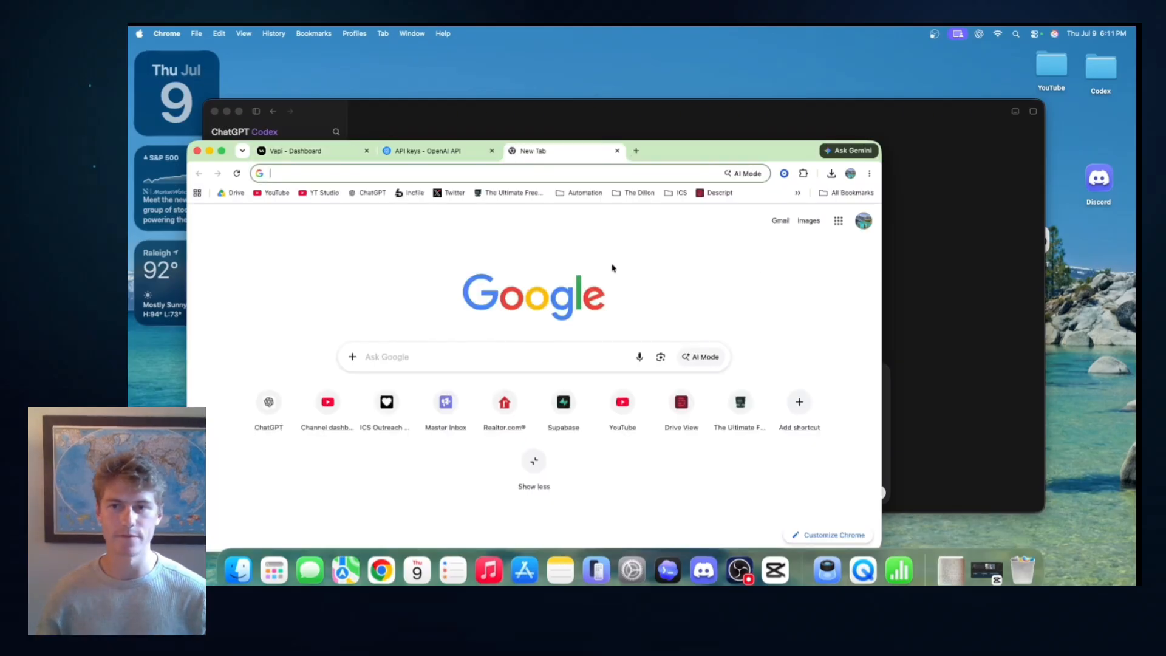
left_click(791, 219)
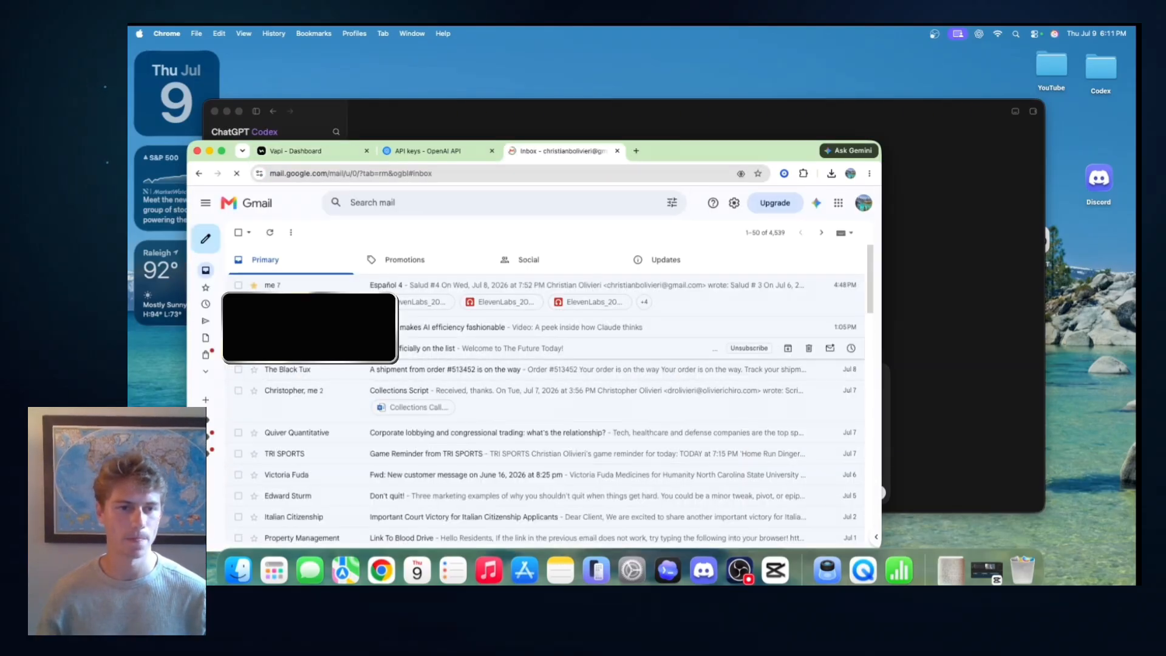
left_click(951, 570)
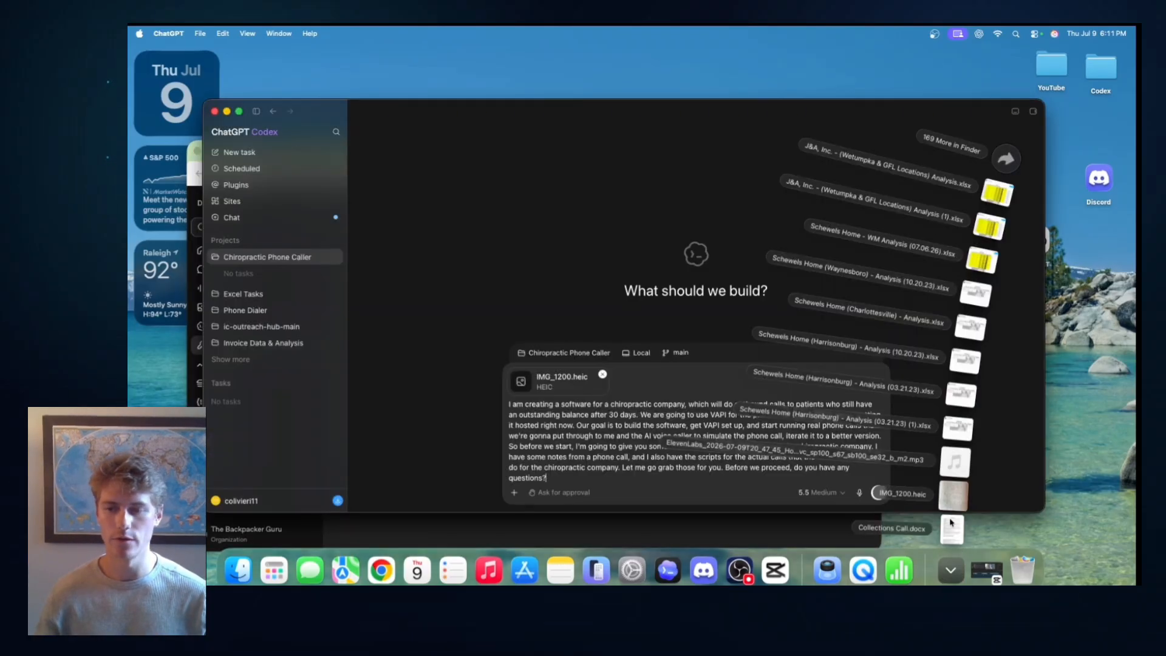
left_click_drag(950, 522, 742, 470)
Insert "I have attached those two files. Take a look at them and absorb the info." before the prompt's closing question
left_click(725, 465)
type("I have attache")
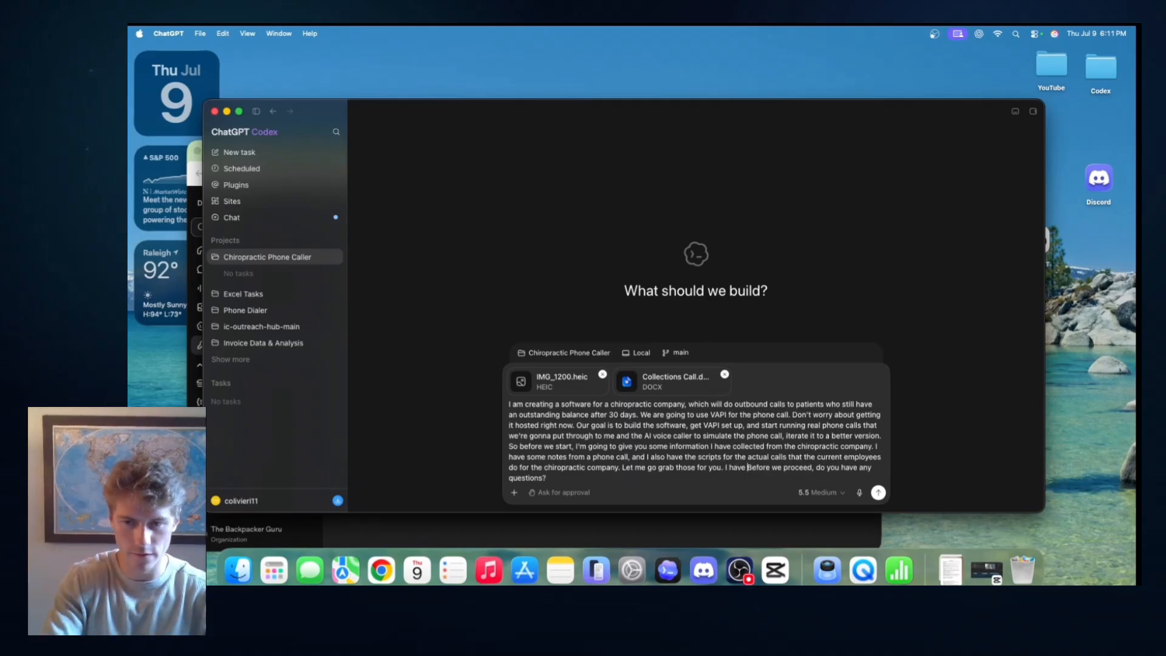
type("d those two files")
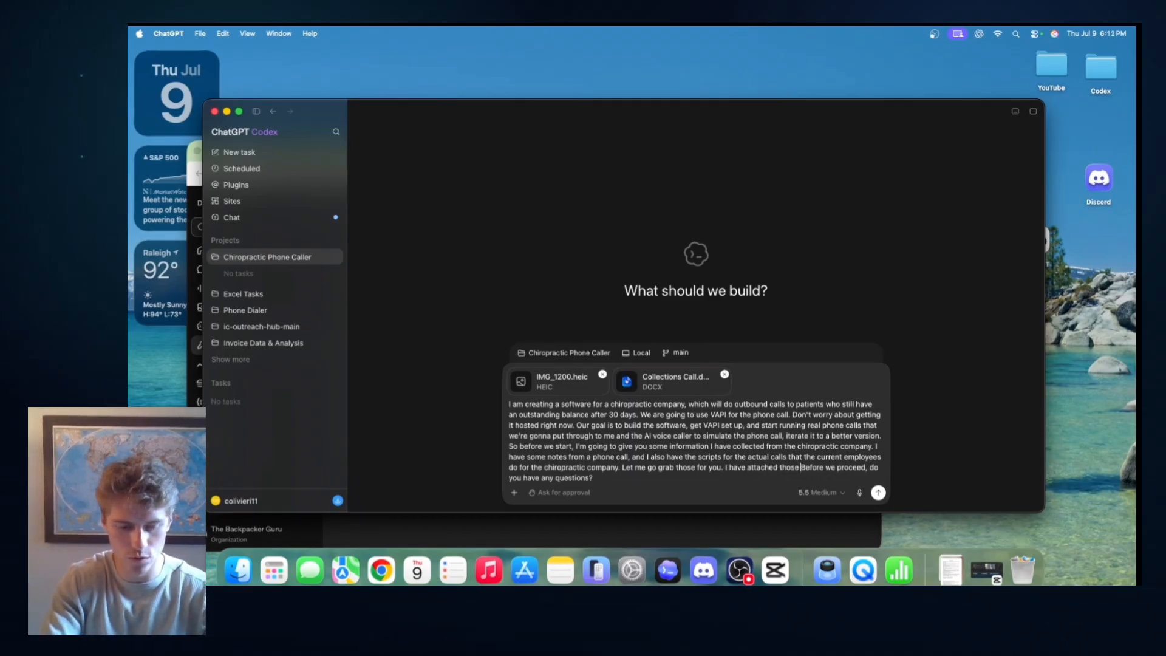
type(". Take a look at")
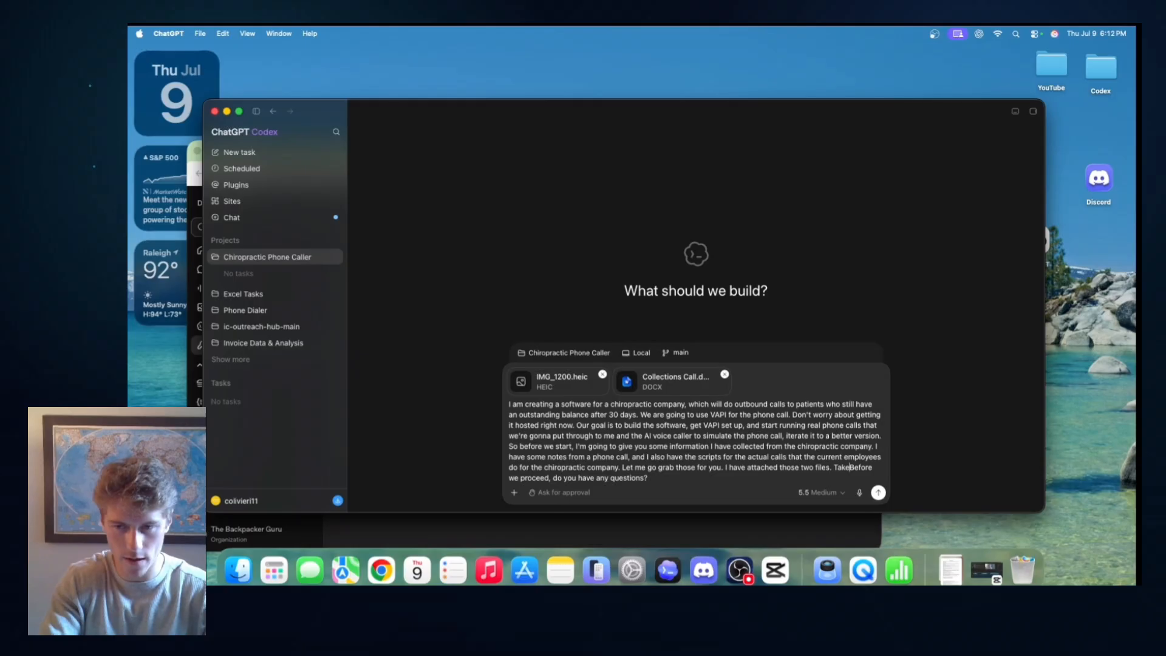
type(" them and absor")
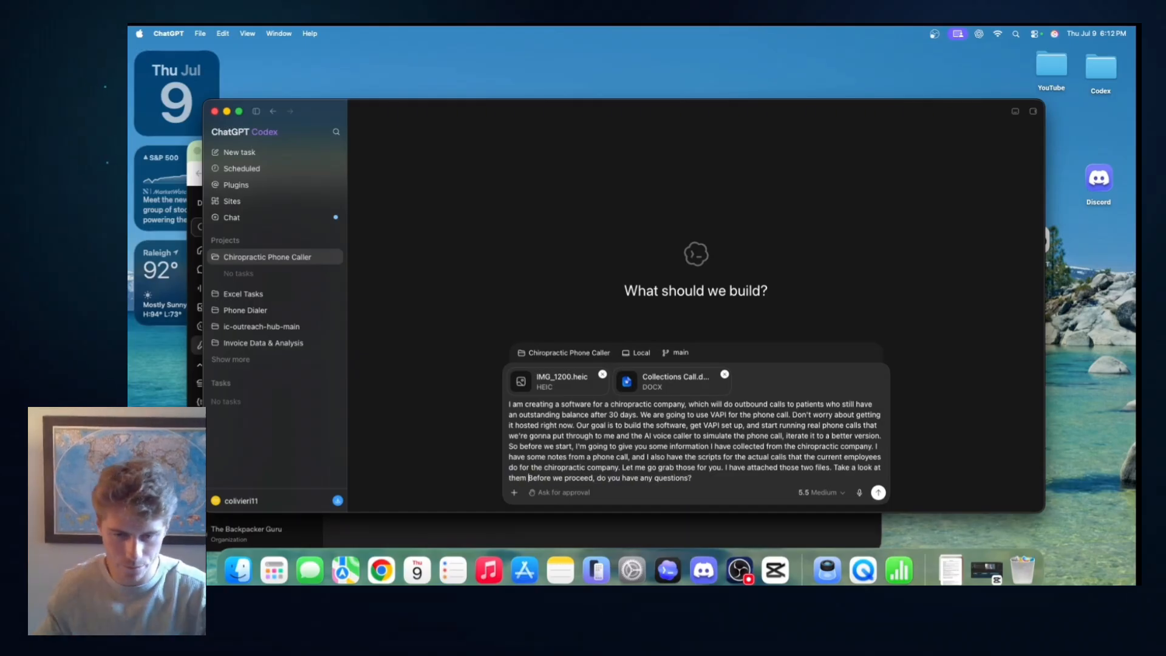
type("b the info.")
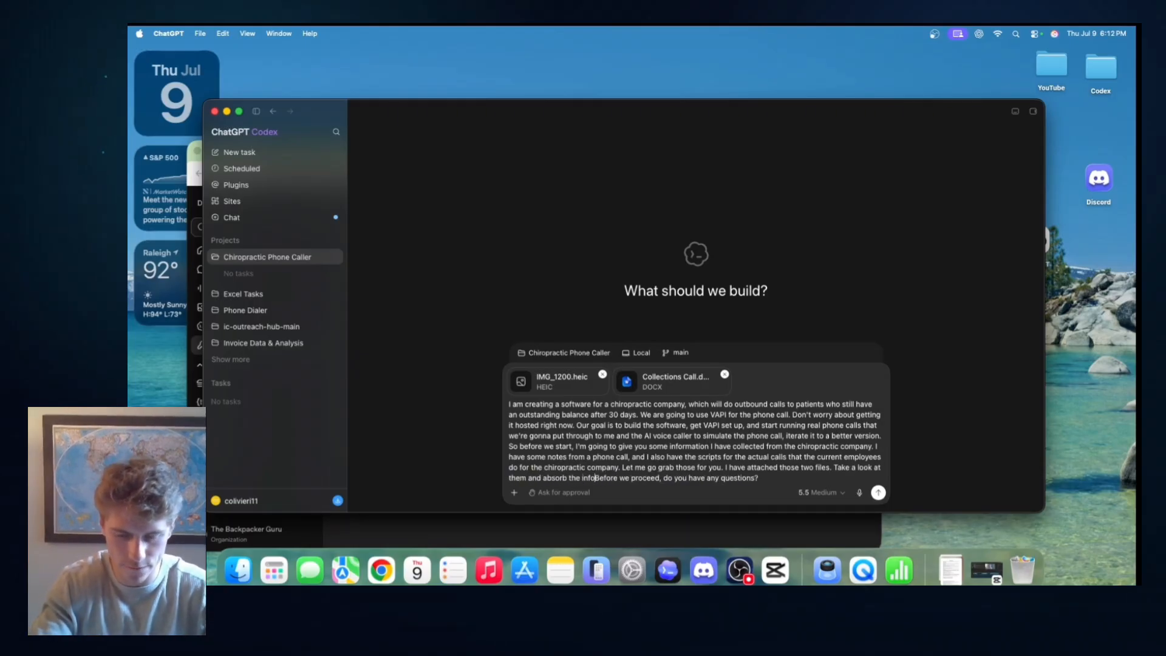
Extend the closing question with "that will better allow you to understand what i am looking for" and send the prompt
left_click(762, 478)
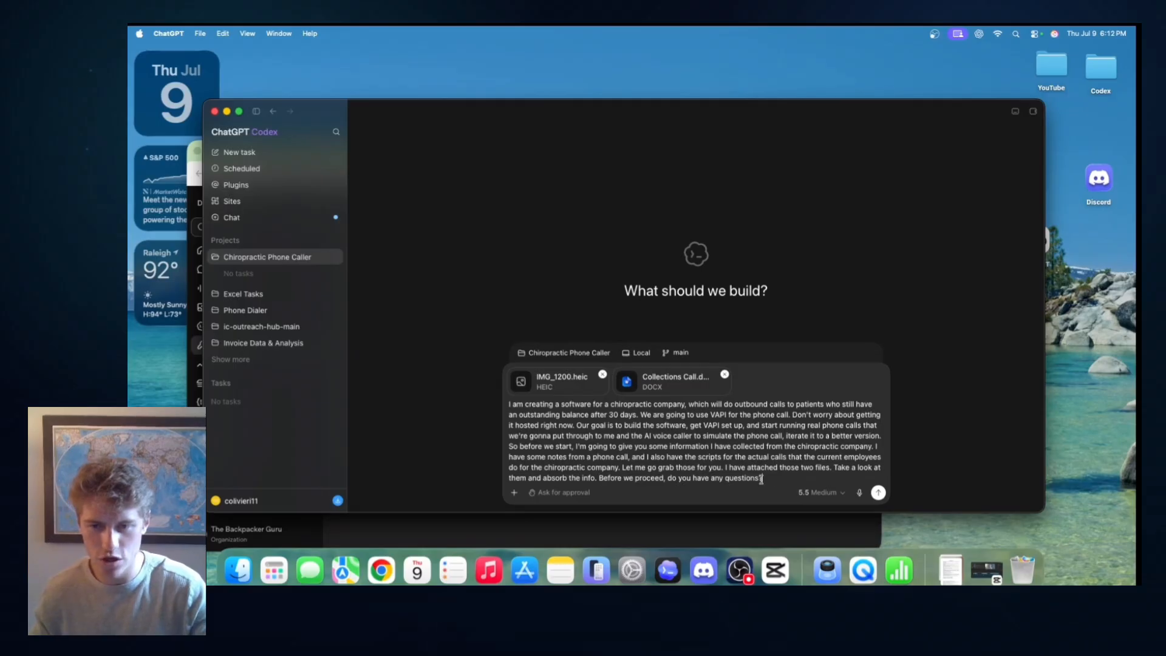
type("that ")
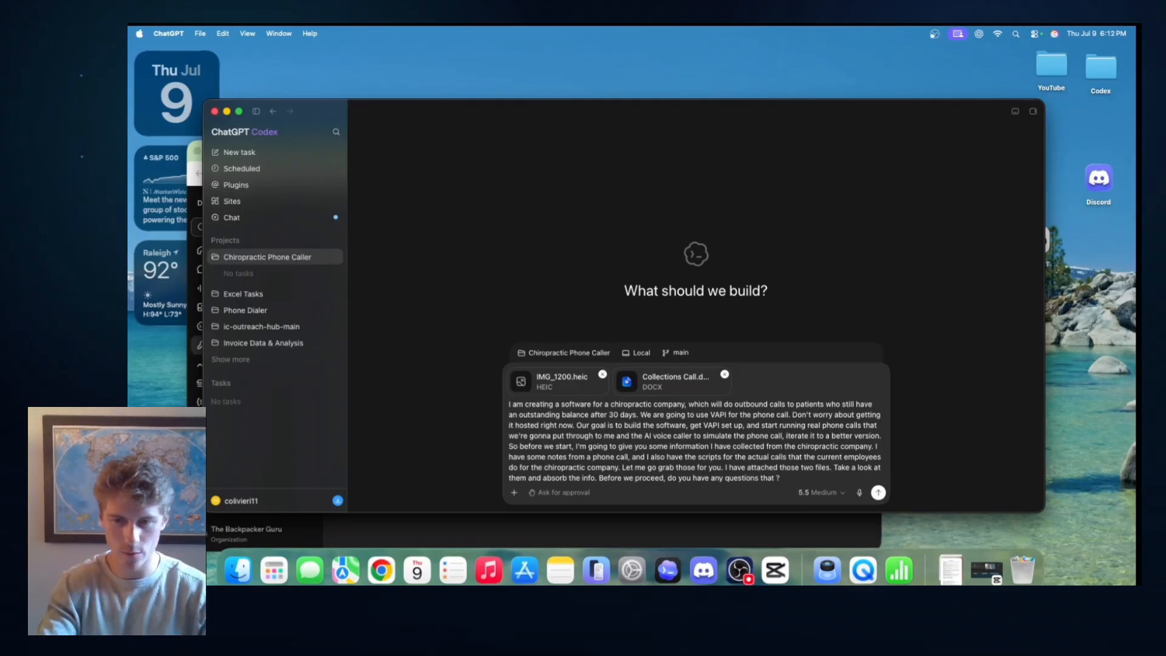
type("will better allow you to ")
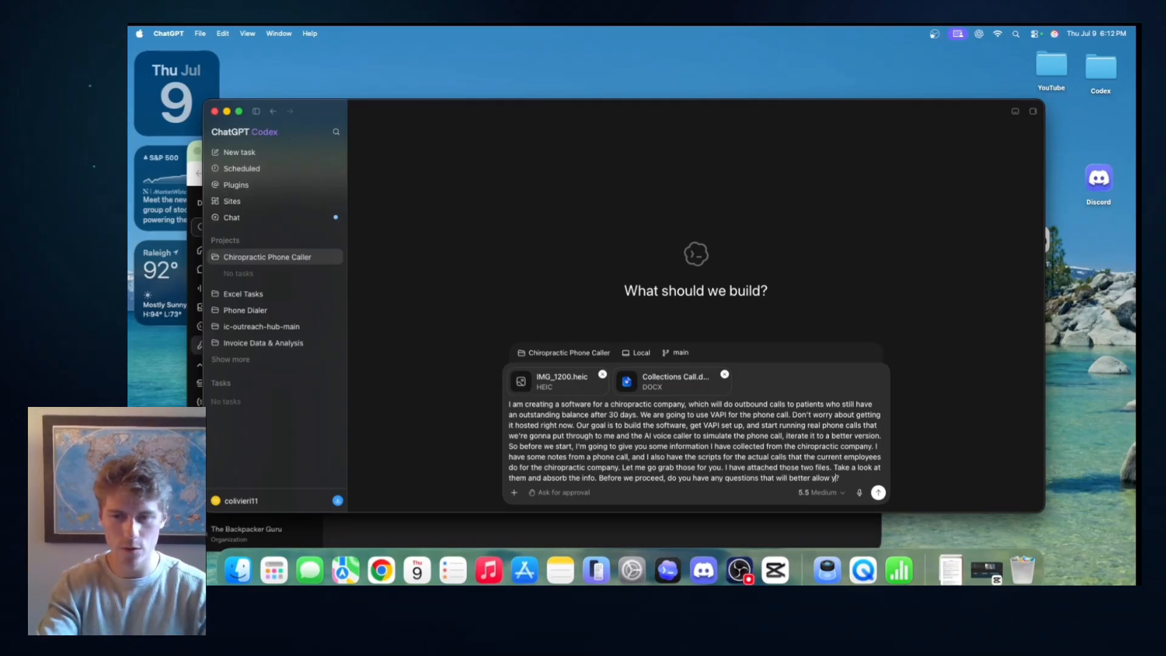
type("understand what i am lo")
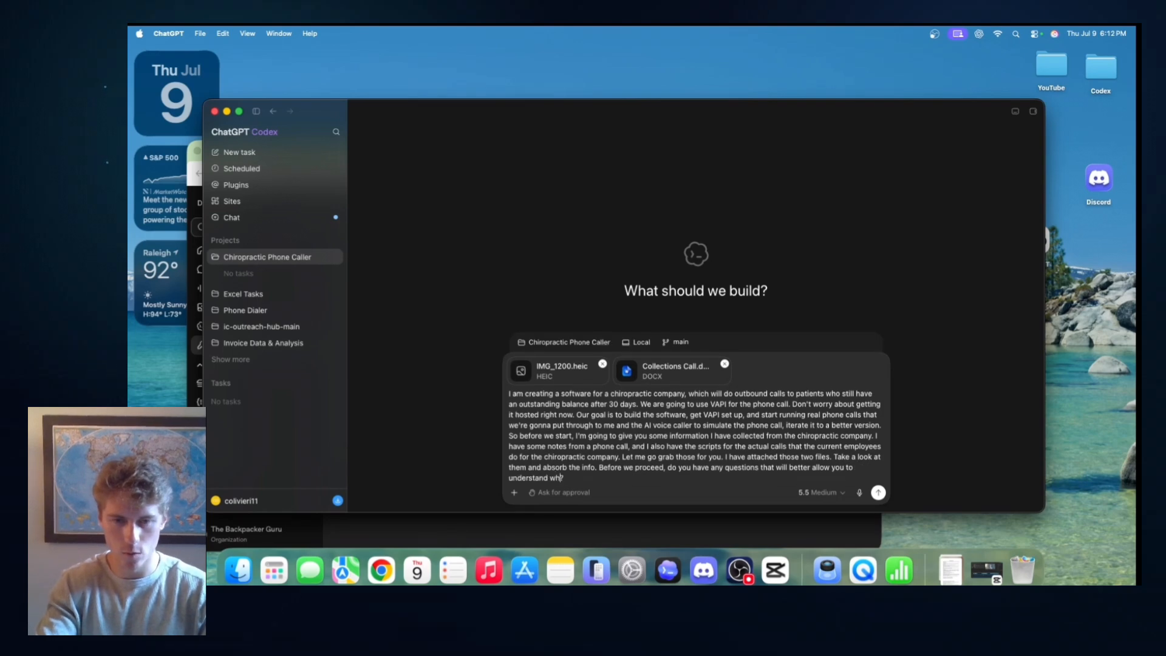
type("oking for")
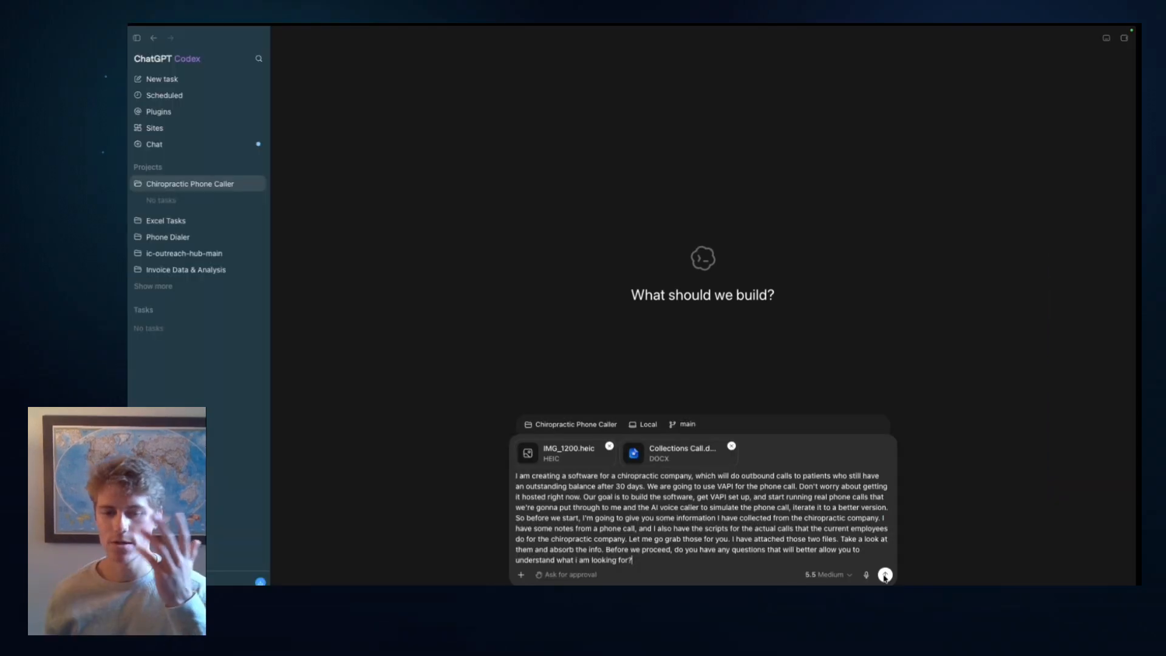
key("Return")
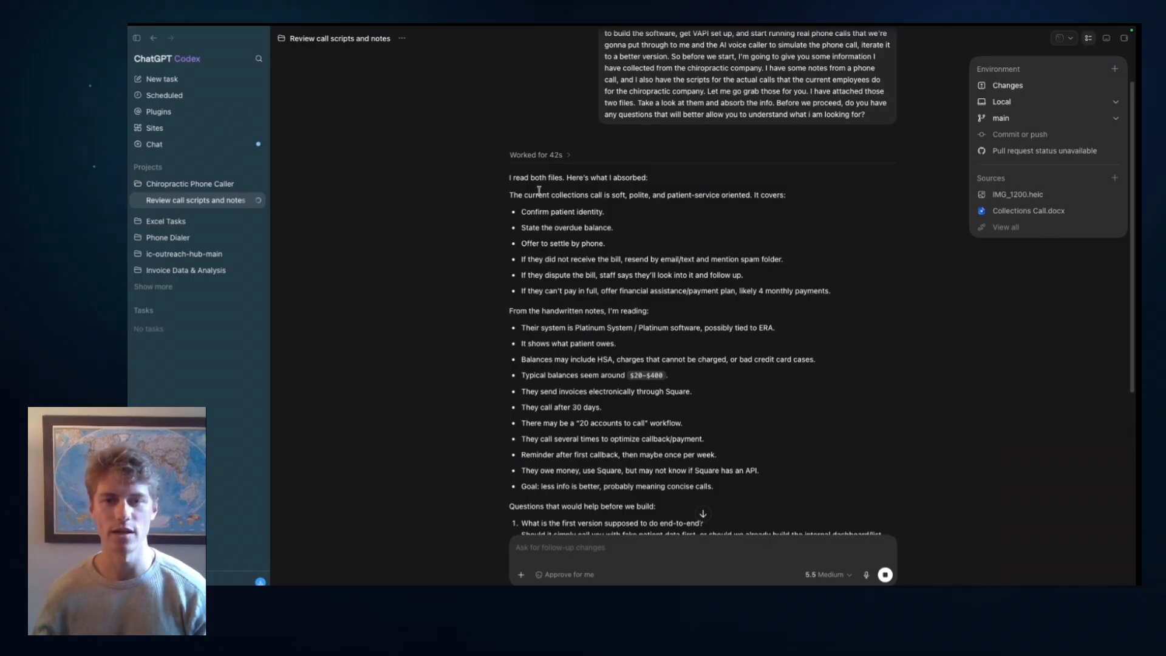
Read through the file summary, the clarifying questions with their answers, and the report on the v1 local app
scroll(591, 241, "down", 8)
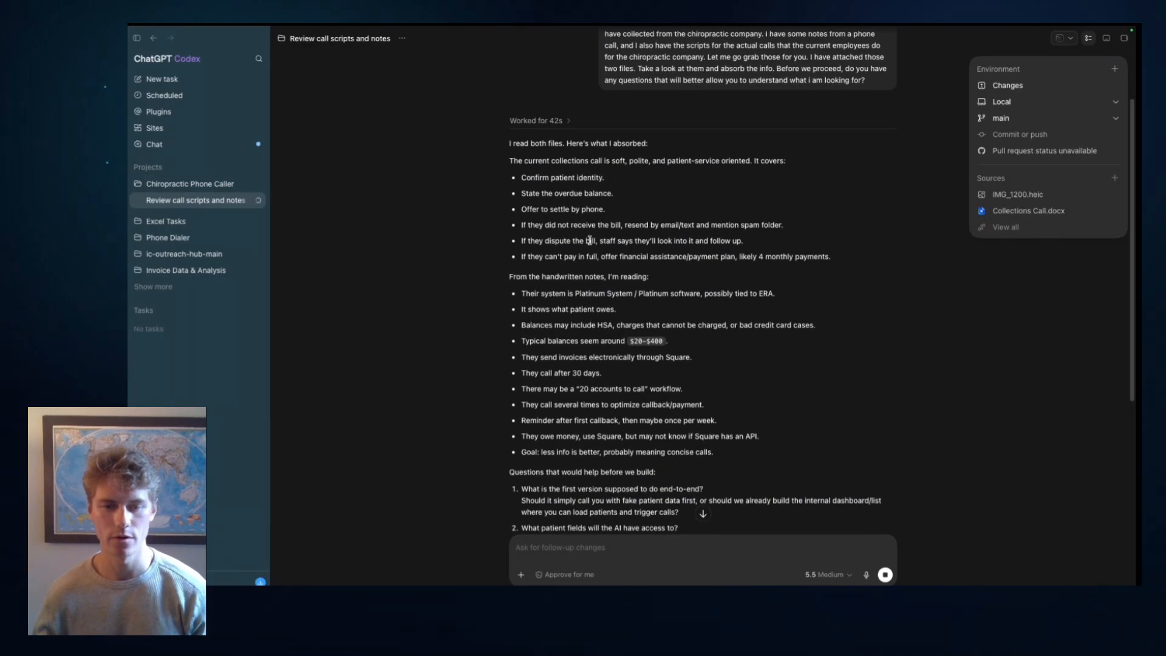
scroll(589, 256, "up", 5)
scroll(589, 256, "down", 4)
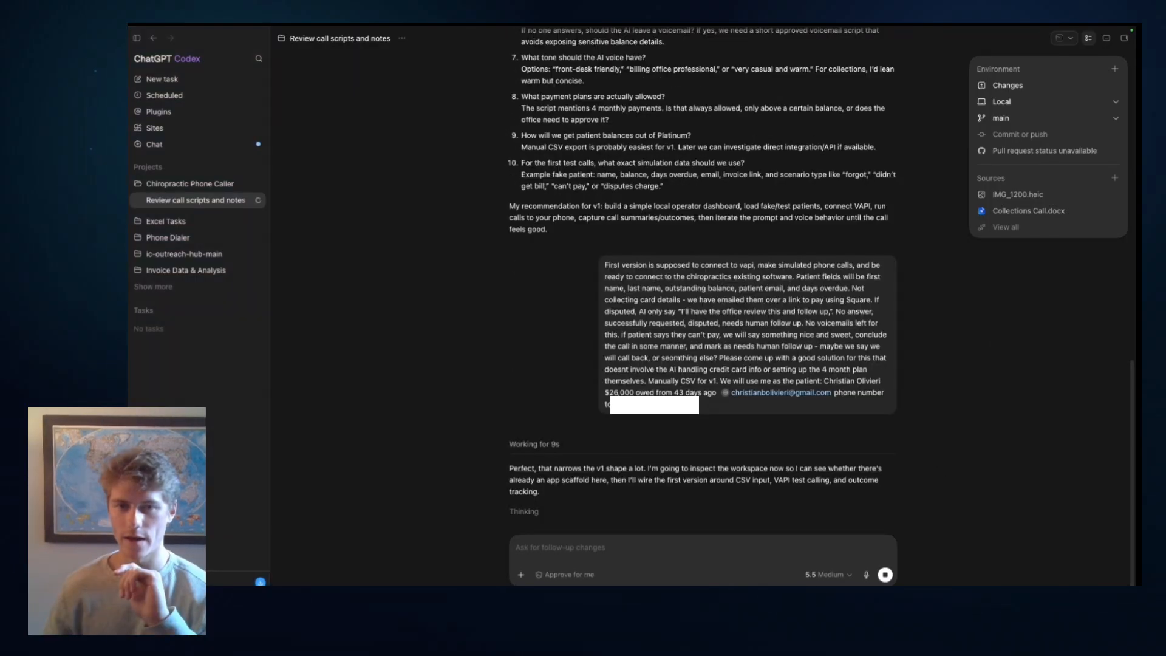
scroll(917, 377, "up", 5)
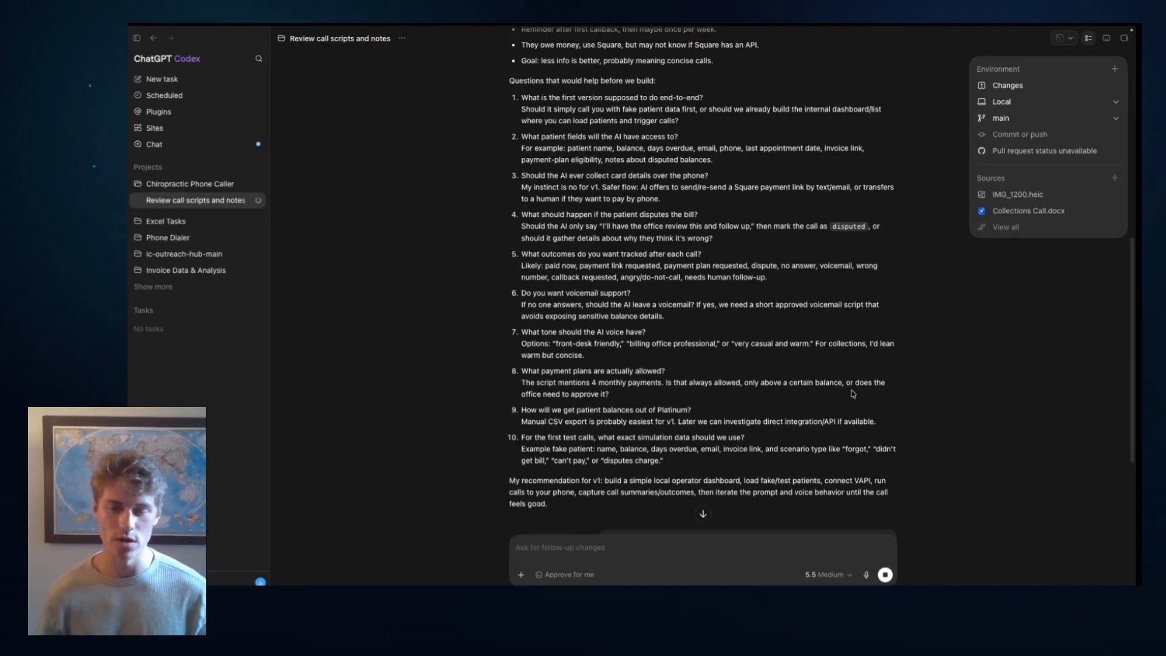
scroll(852, 393, "down", 6)
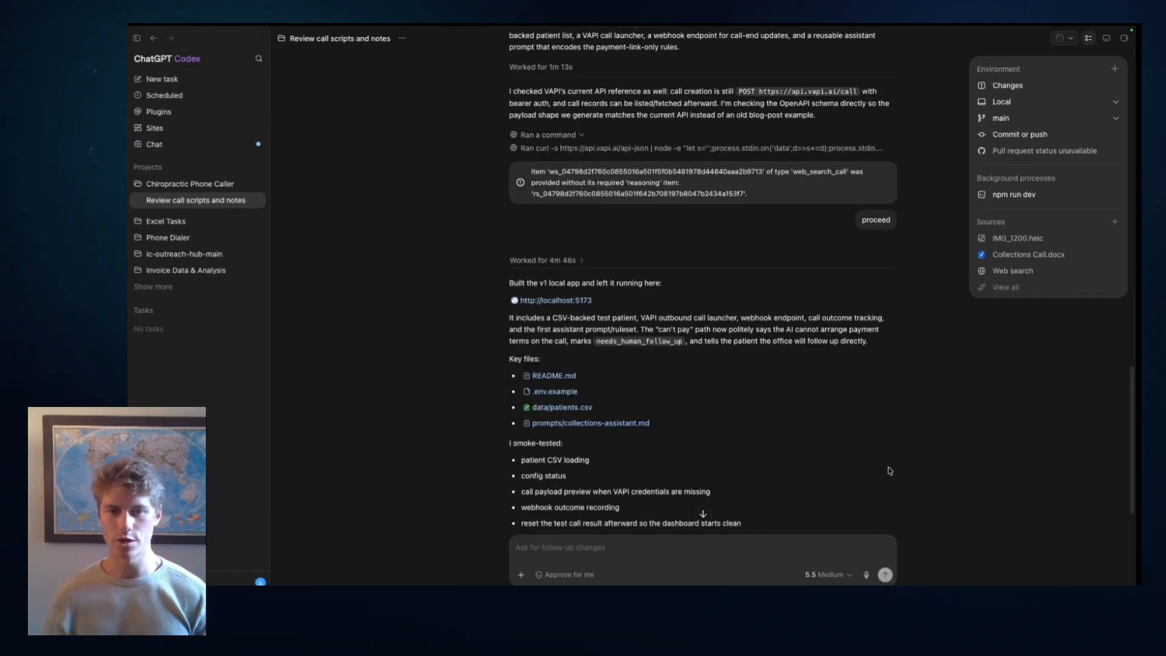
scroll(888, 467, "up", 3)
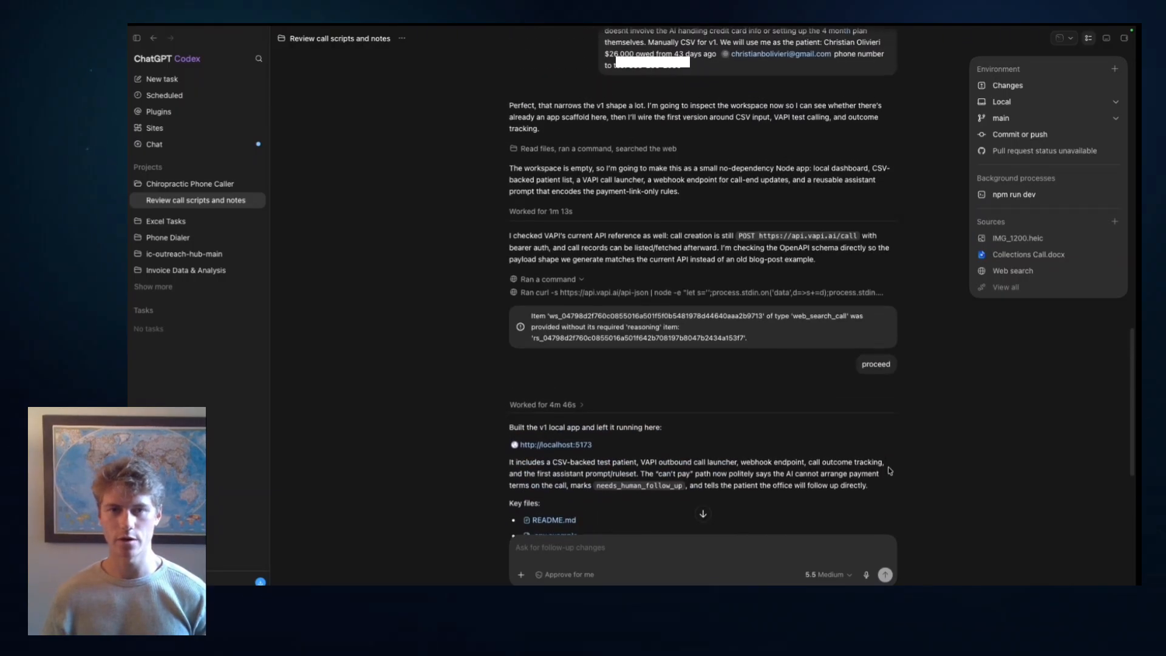
scroll(888, 466, "up", 2)
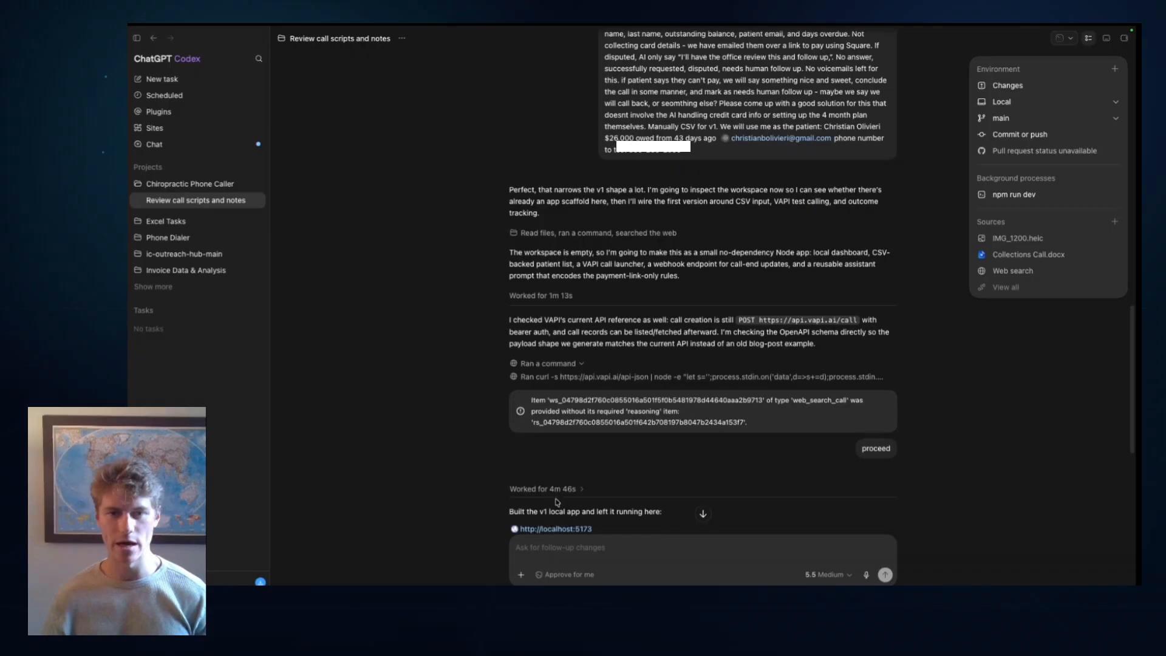
scroll(557, 502, "down", 7)
scroll(591, 494, "up", 3)
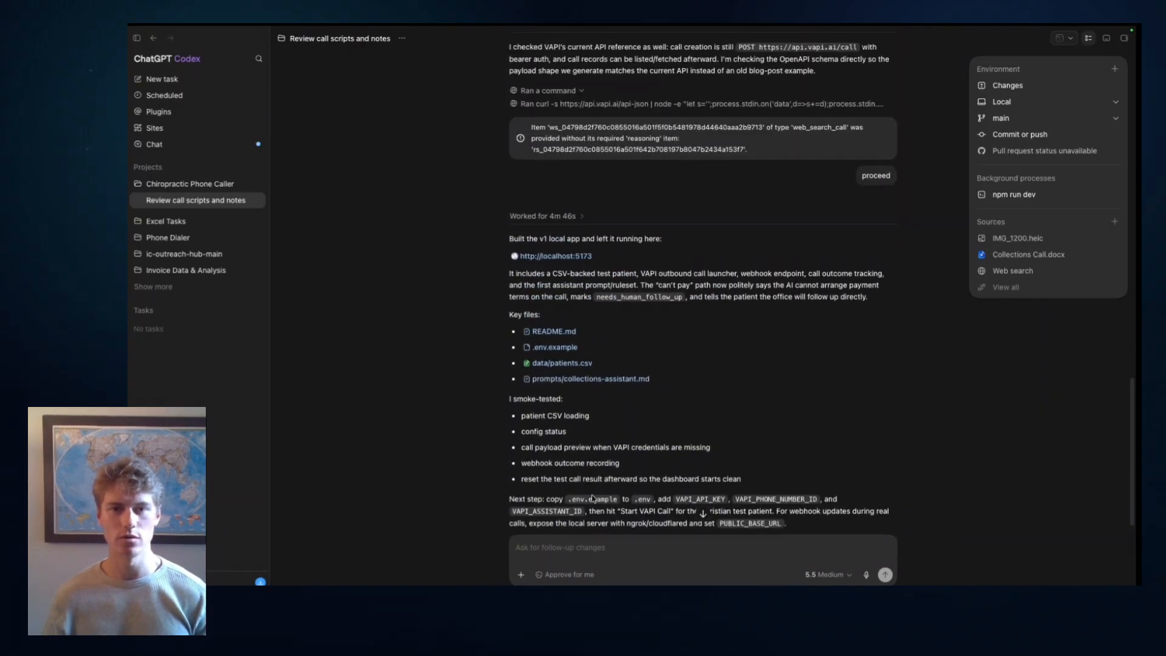
left_click(587, 257)
left_click(588, 258)
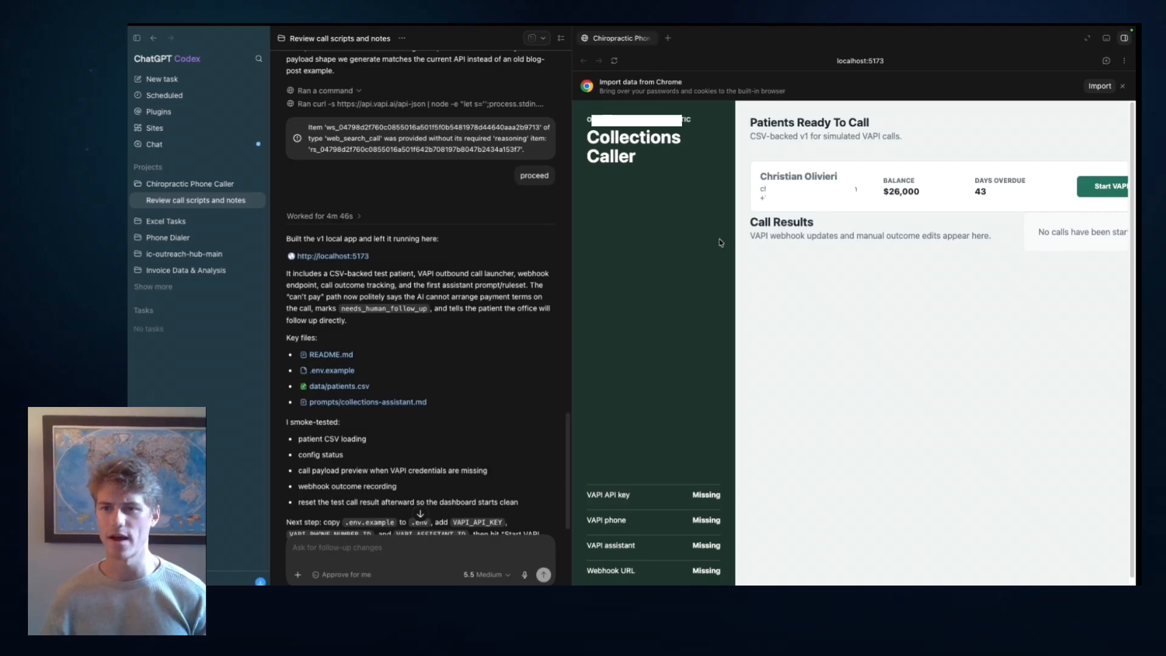
scroll(719, 243, "down", 1)
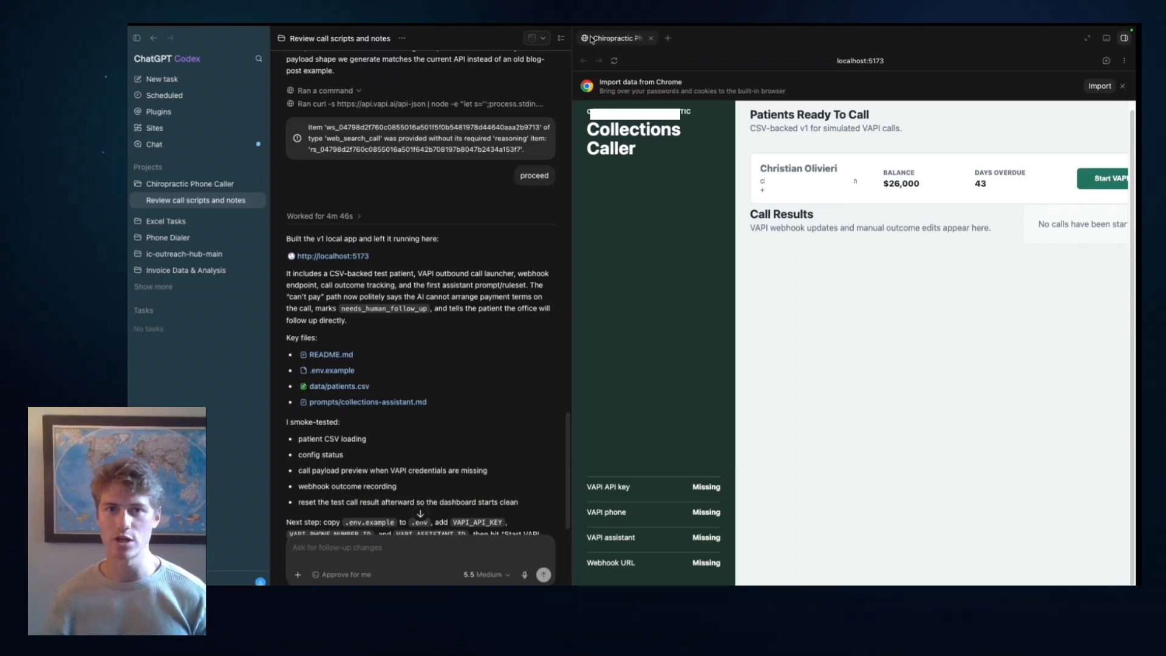
left_click(652, 38)
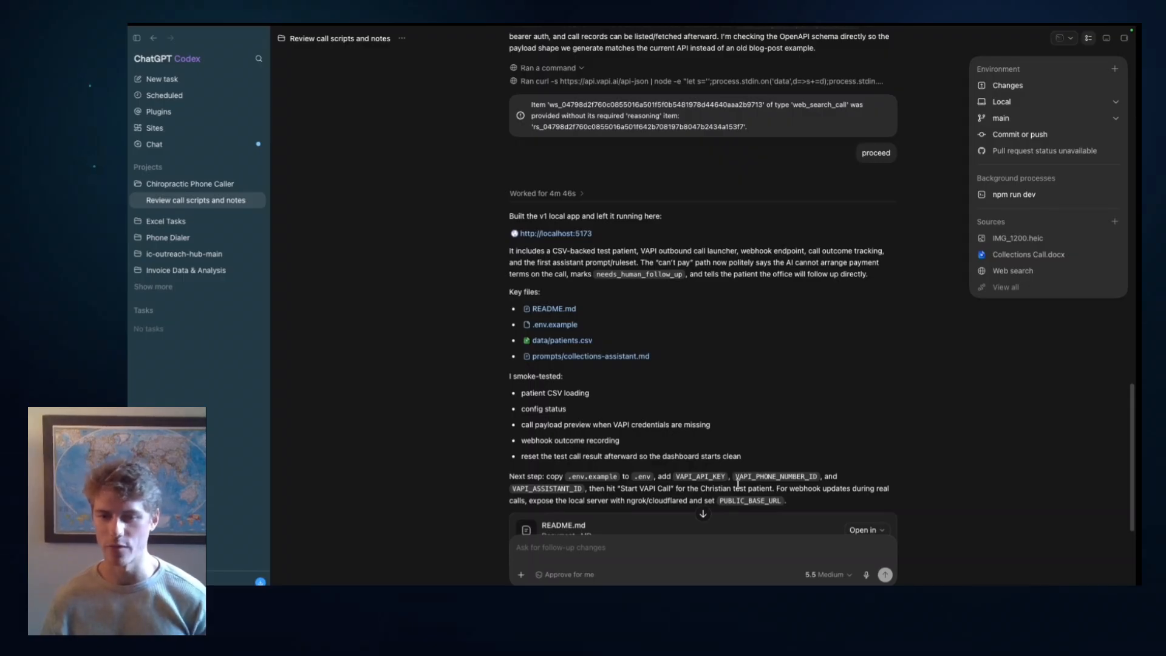
Review the required VAPI credentials in the next-step instructions and view the variables in .env.example
left_click_drag(677, 476, 725, 476)
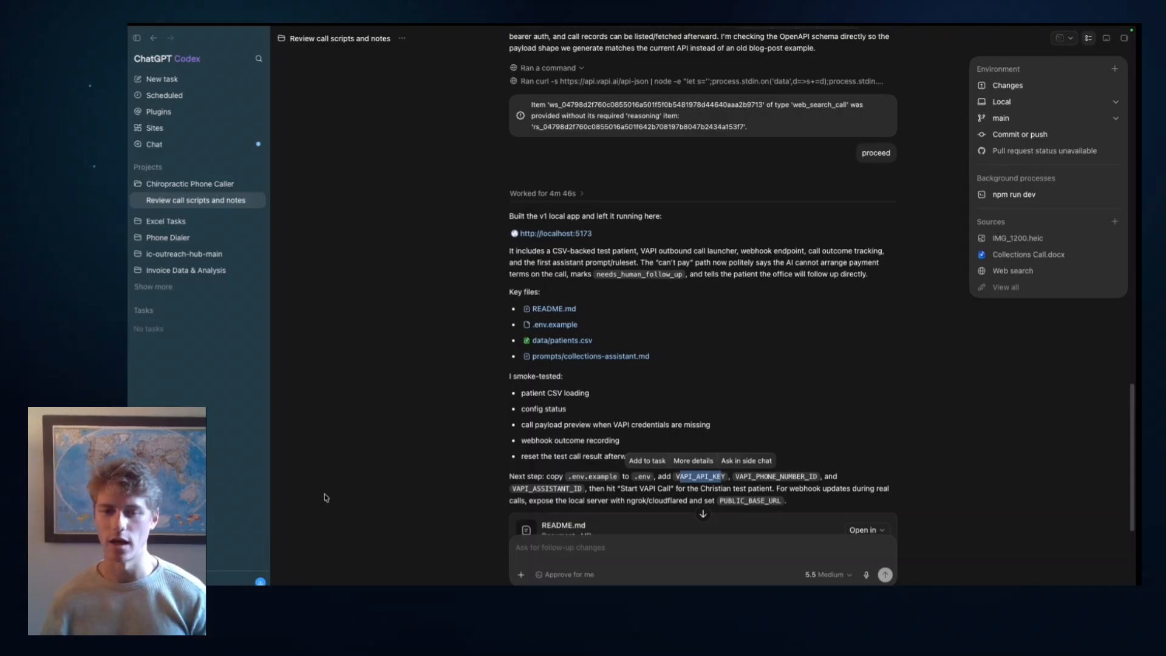
scroll(324, 494, "down", 1)
left_click(742, 325)
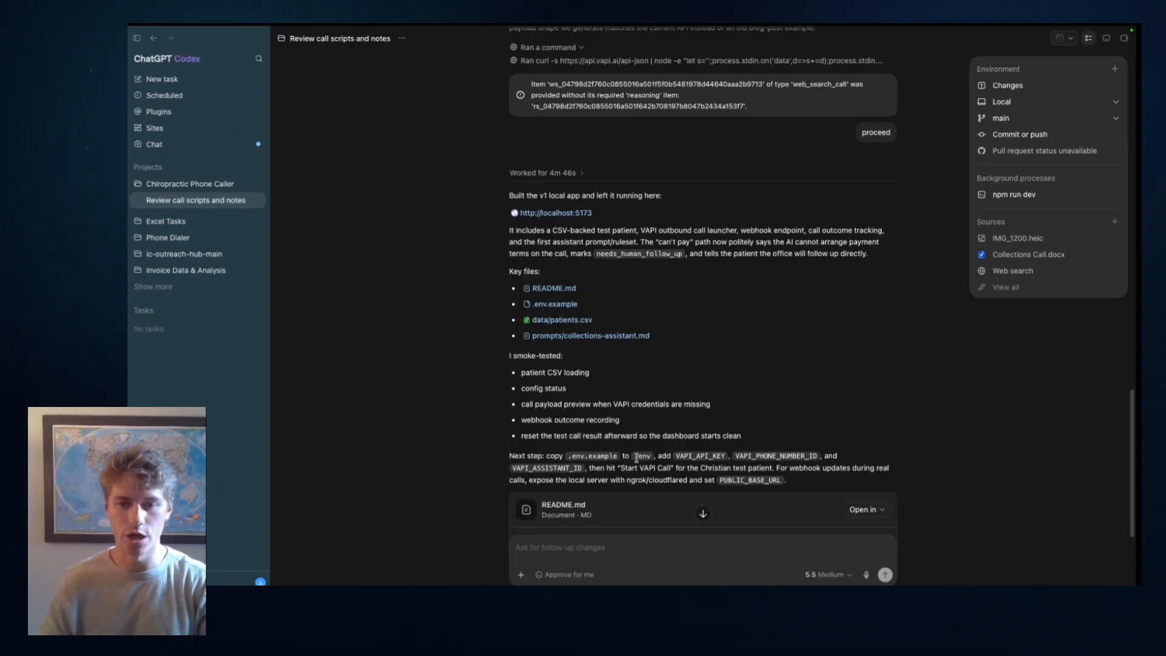
left_click(541, 304)
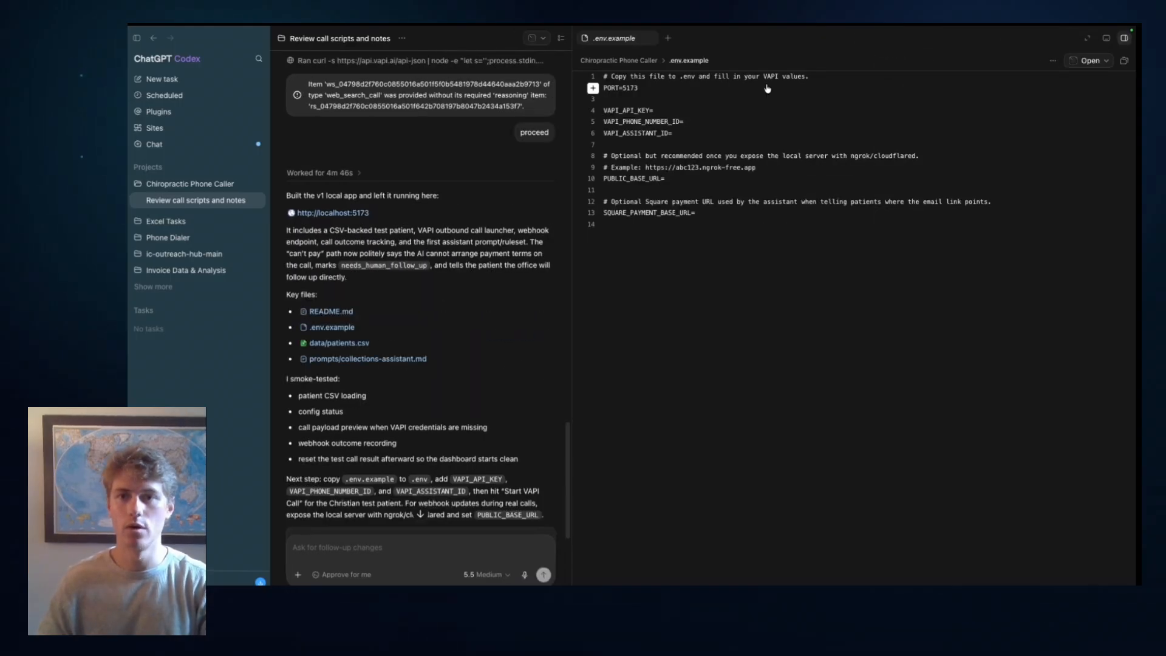
left_click(650, 38)
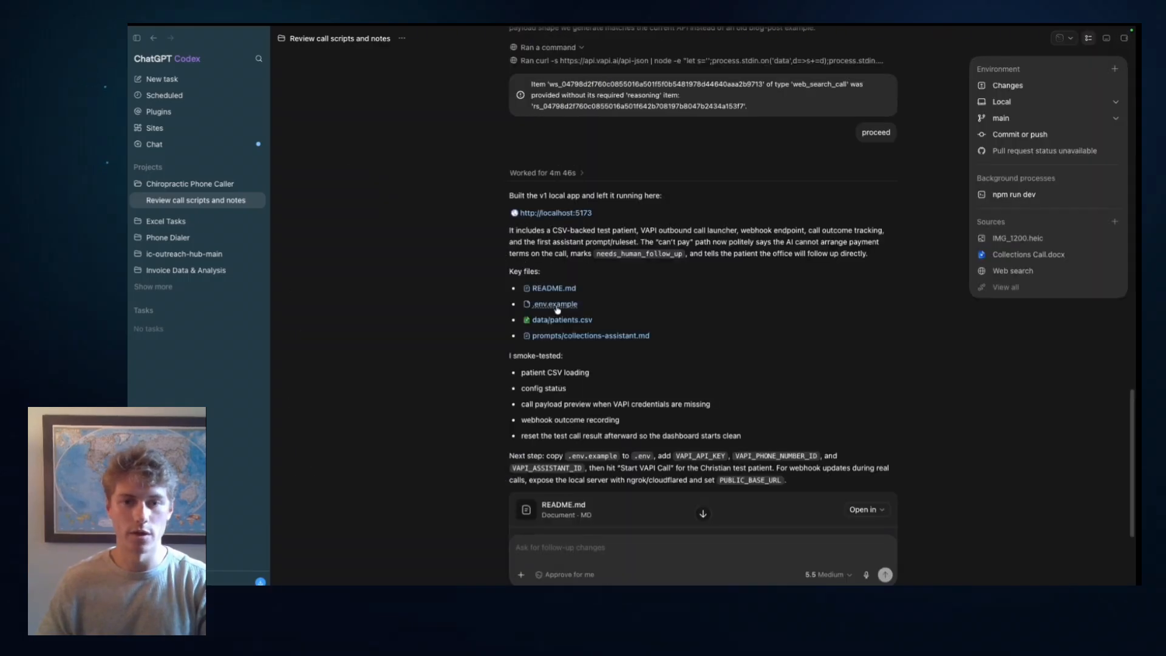
Reveal .env.example in Finder, outside full screen, duplicate it in the Chiropractic Phone Caller folder and select the copy
right_click(556, 305)
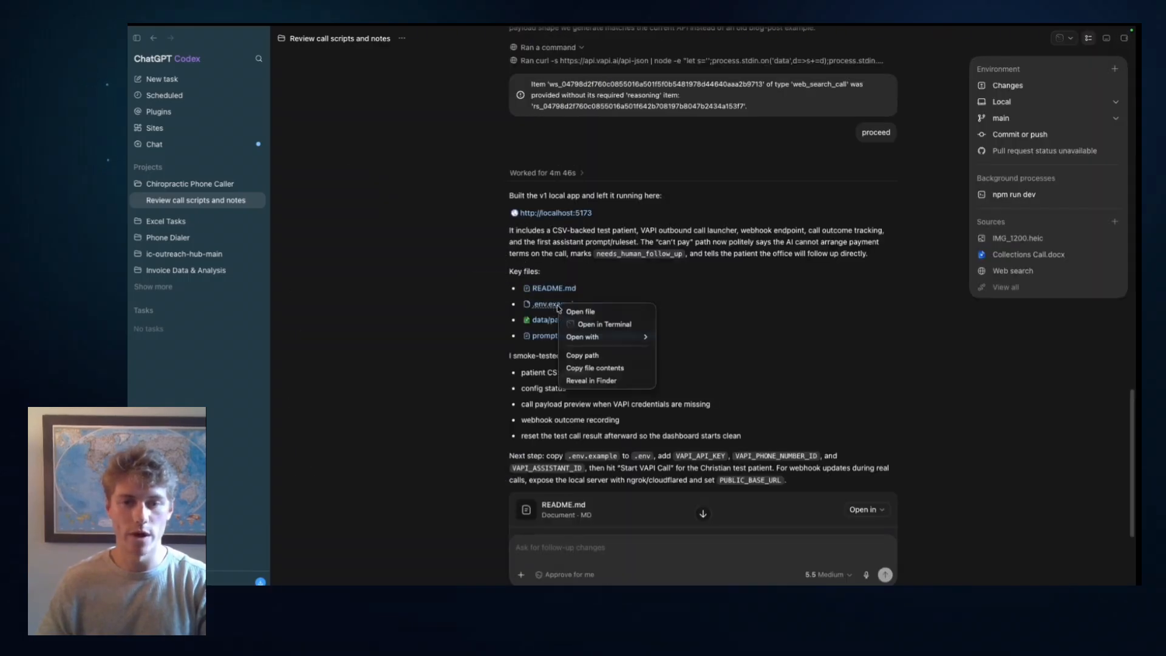
left_click(622, 381)
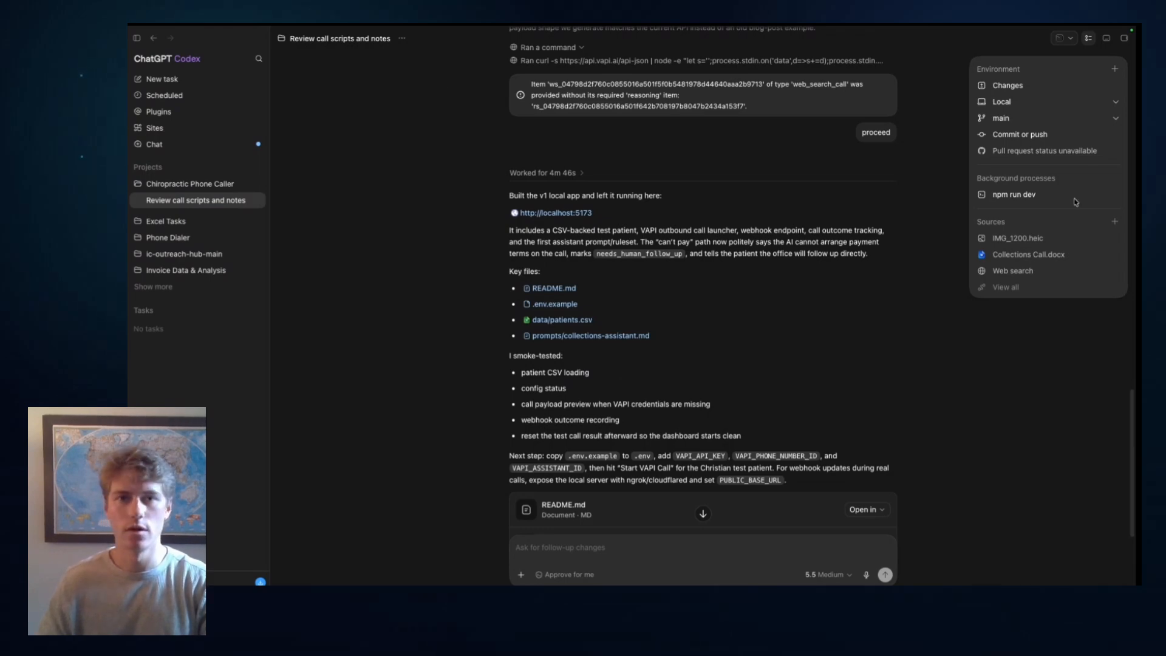
left_click(296, 28)
left_click(158, 51)
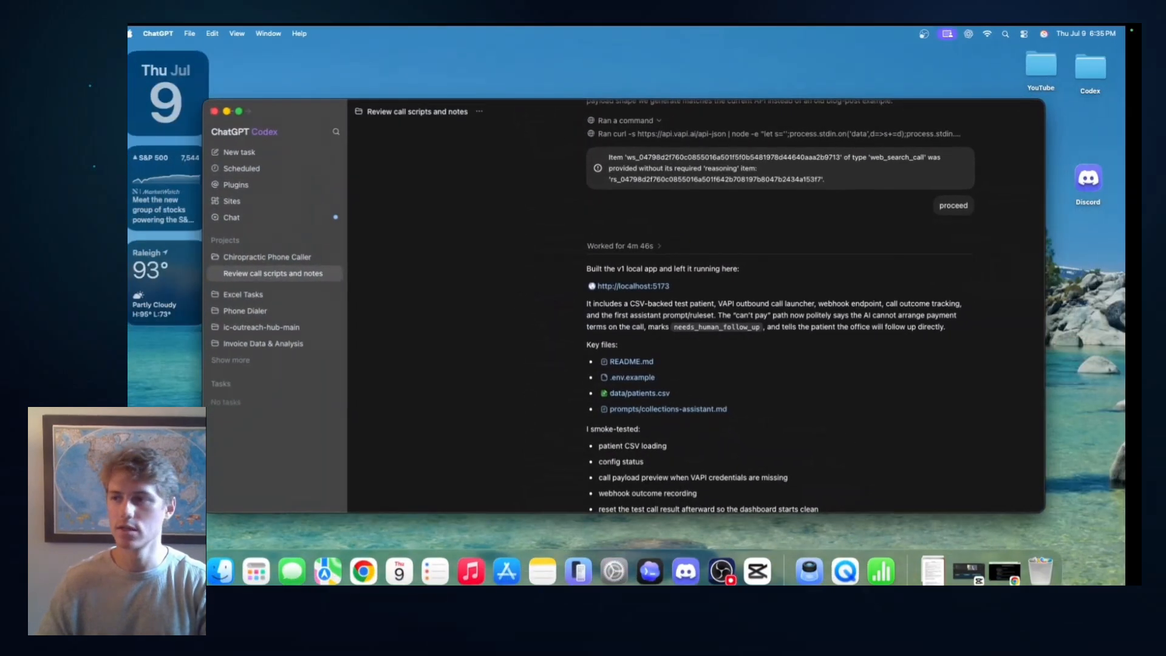
right_click(562, 307)
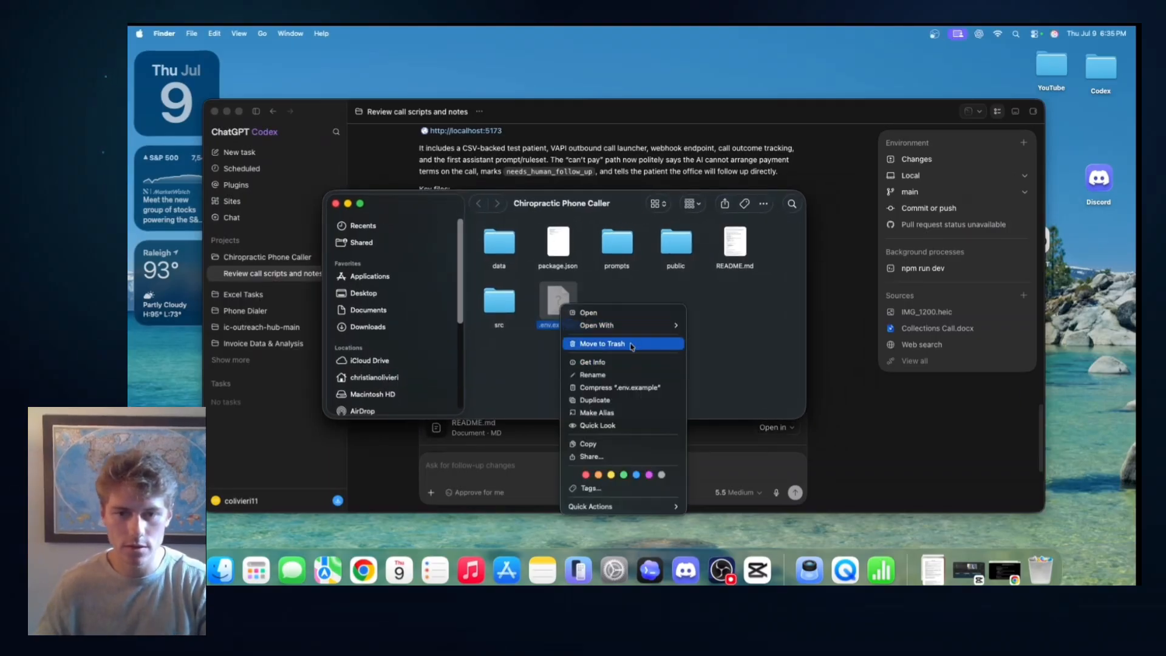
left_click(628, 402)
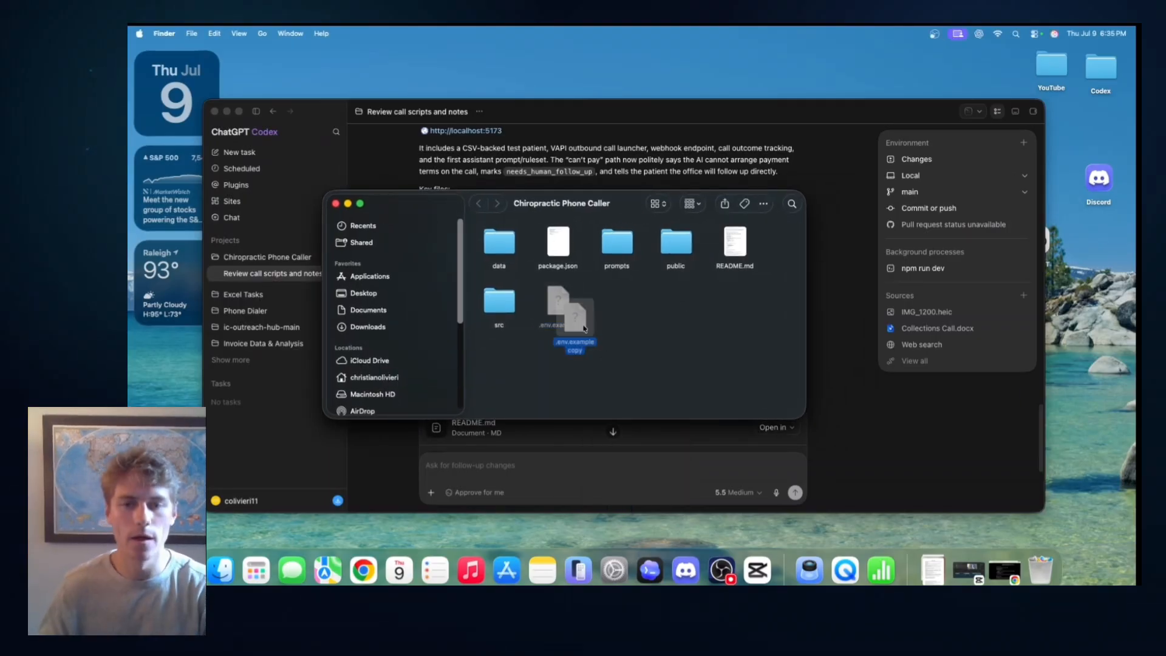
left_click(682, 340)
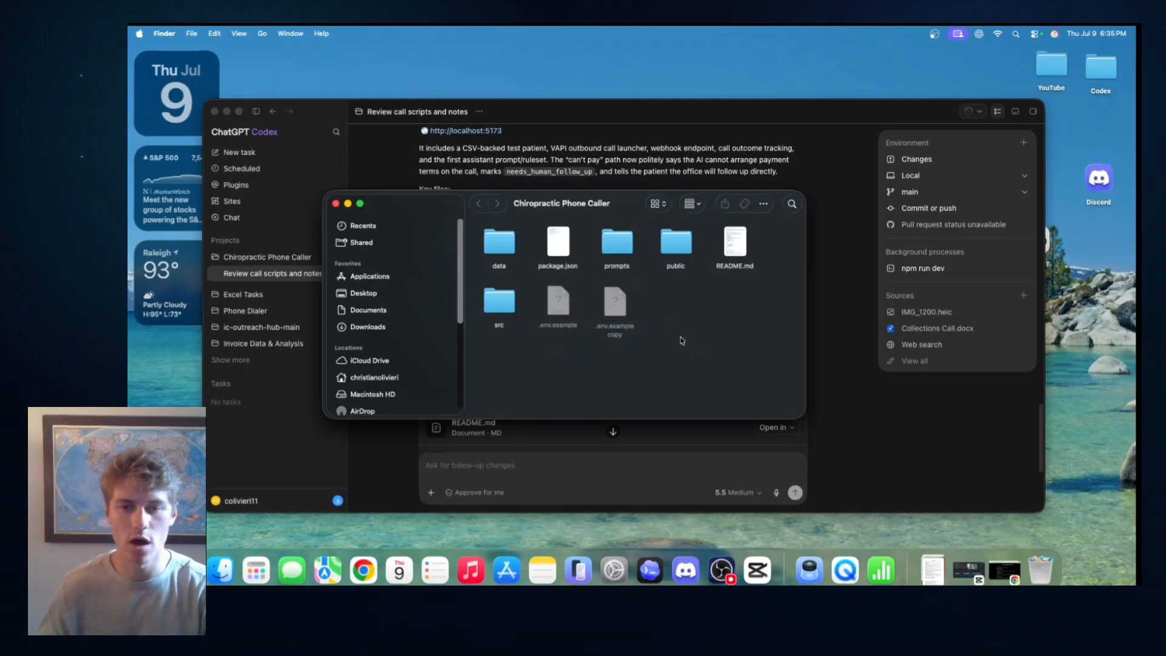
left_click(619, 308)
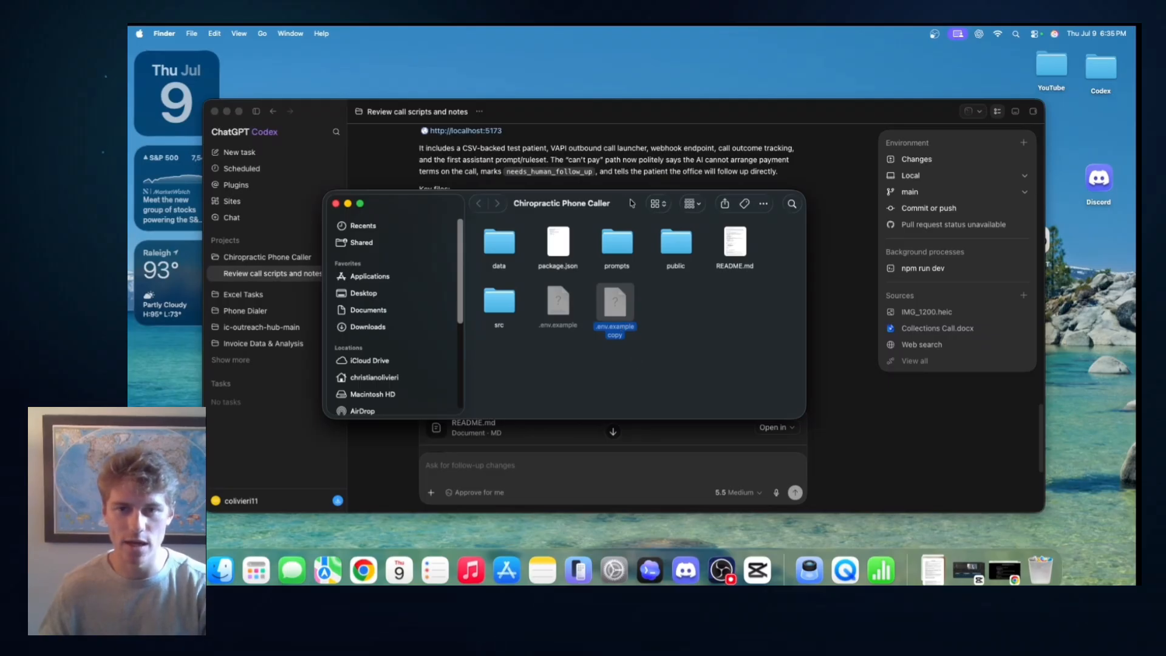
Switch to Chrome, open the API keys page of the Vapi dashboard, leave full screen and copy the private key
left_click_drag(631, 207, 694, 147)
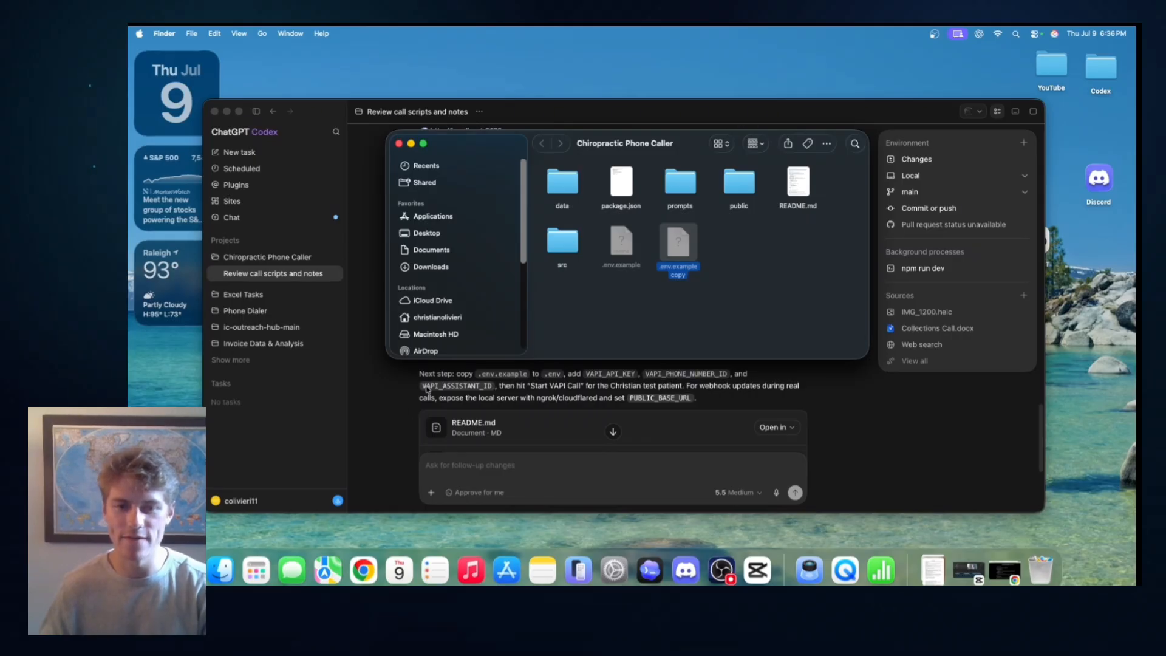
left_click(363, 570)
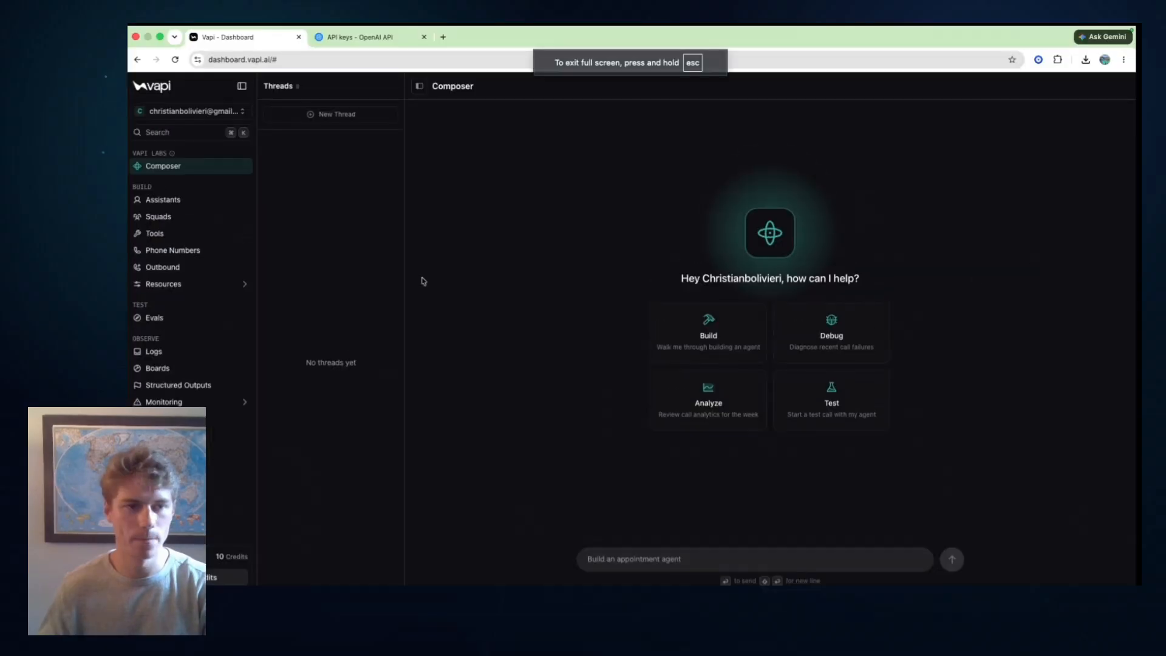
left_click(223, 576)
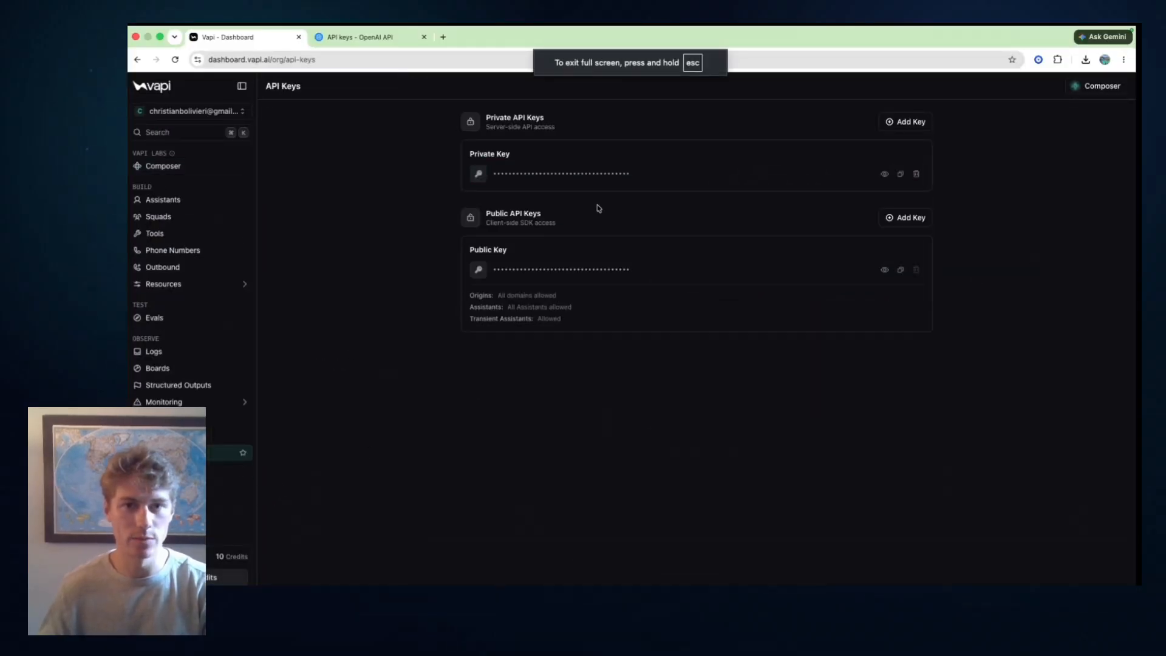
key("Escape")
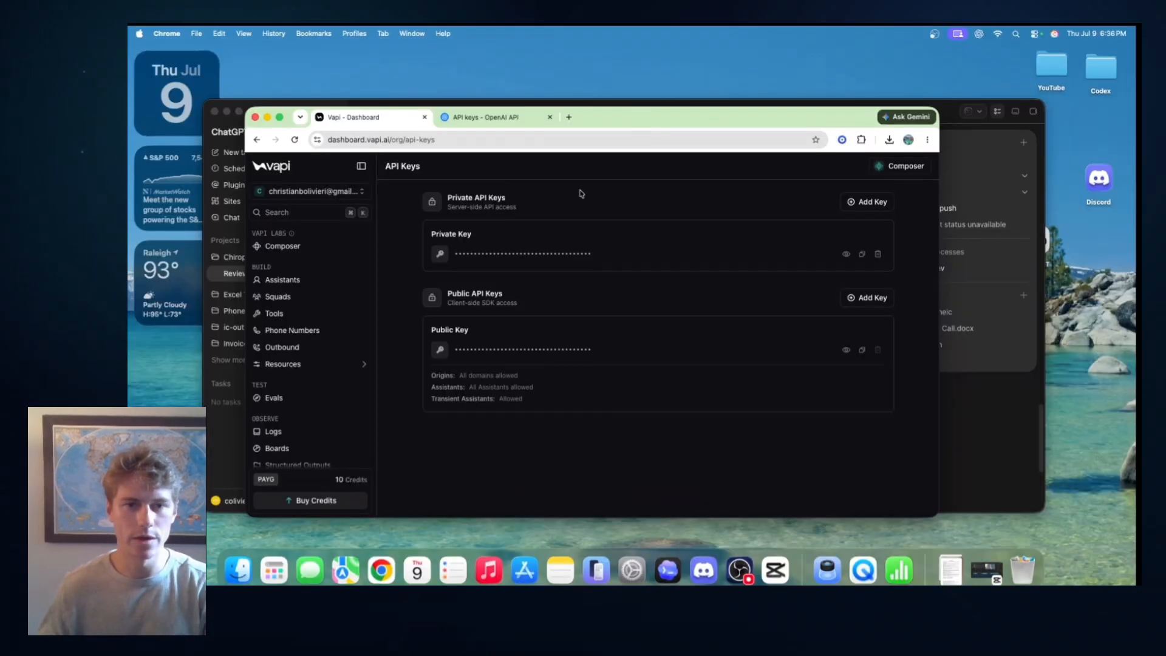
left_click(862, 256)
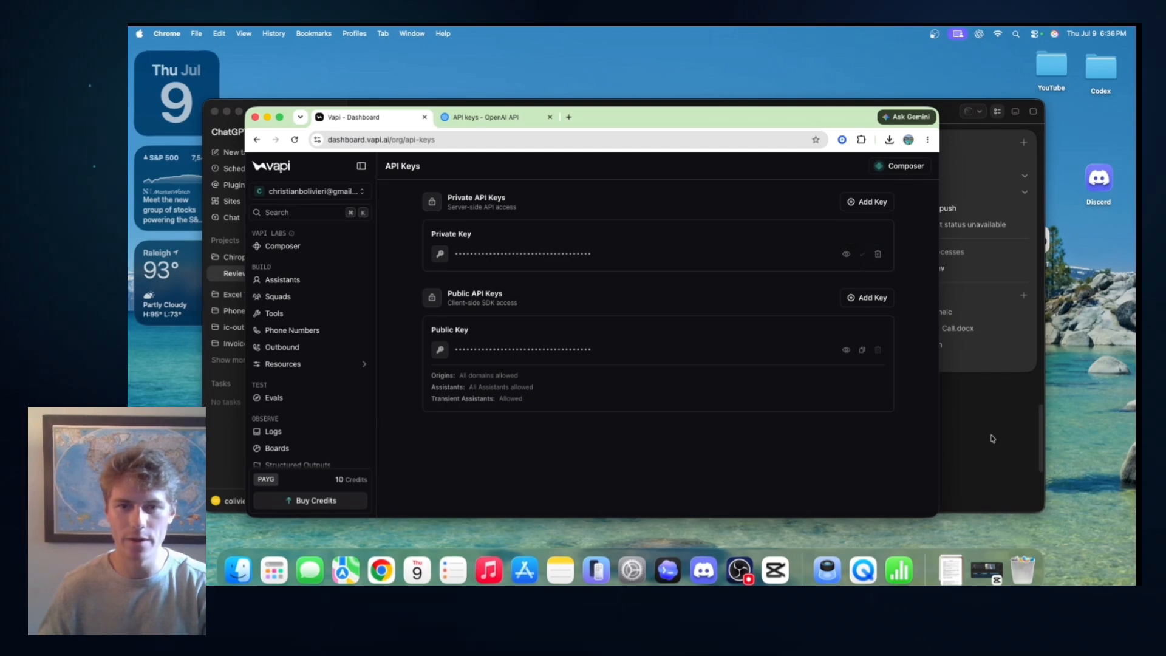
Open the .env.example copy from Finder and delete its comments and the optional PUBLIC_BASE_URL and SQUARE_PAYMENT_BASE_URL lines
left_click(992, 438)
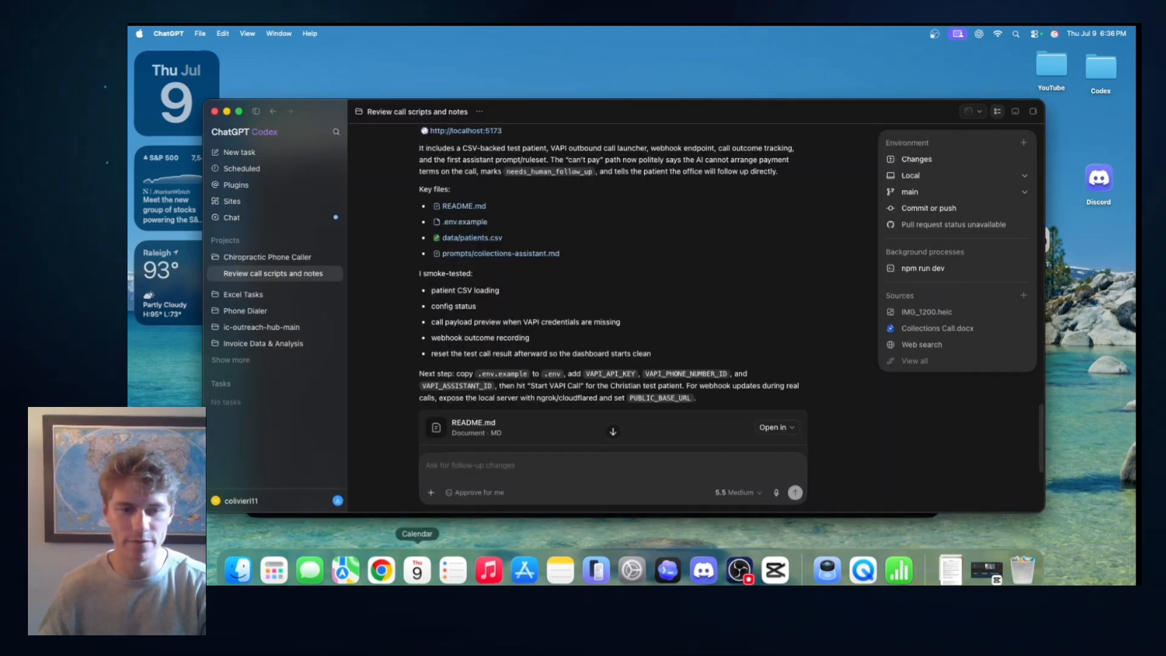
left_click(238, 570)
double_click(668, 252)
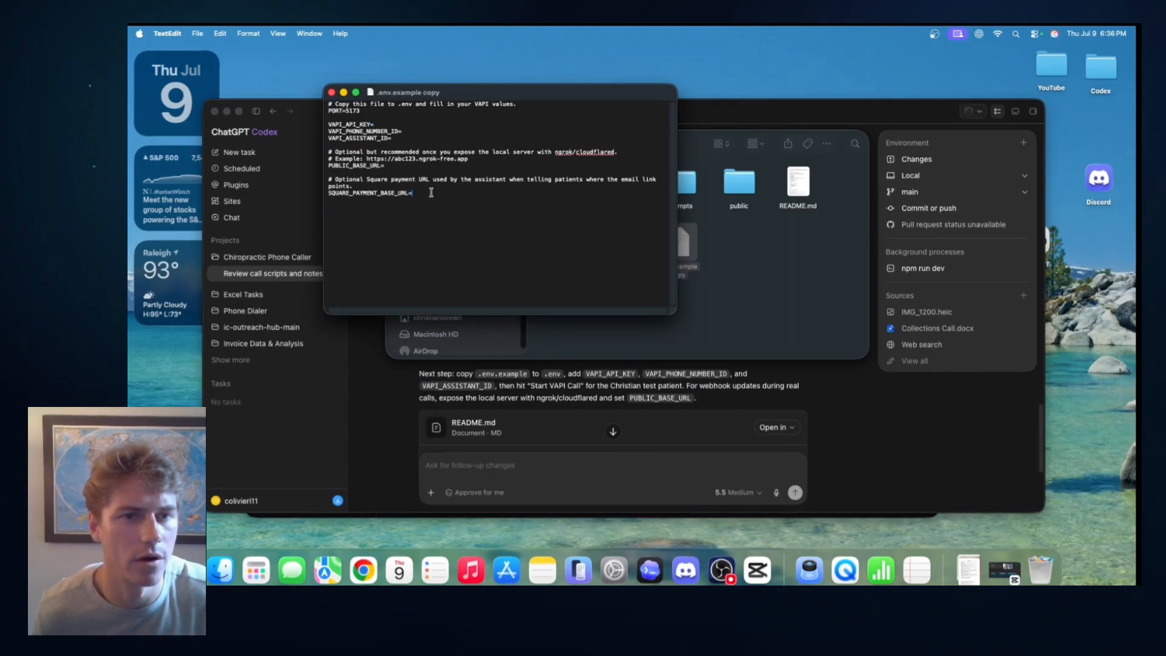
left_click_drag(413, 187, 321, 147)
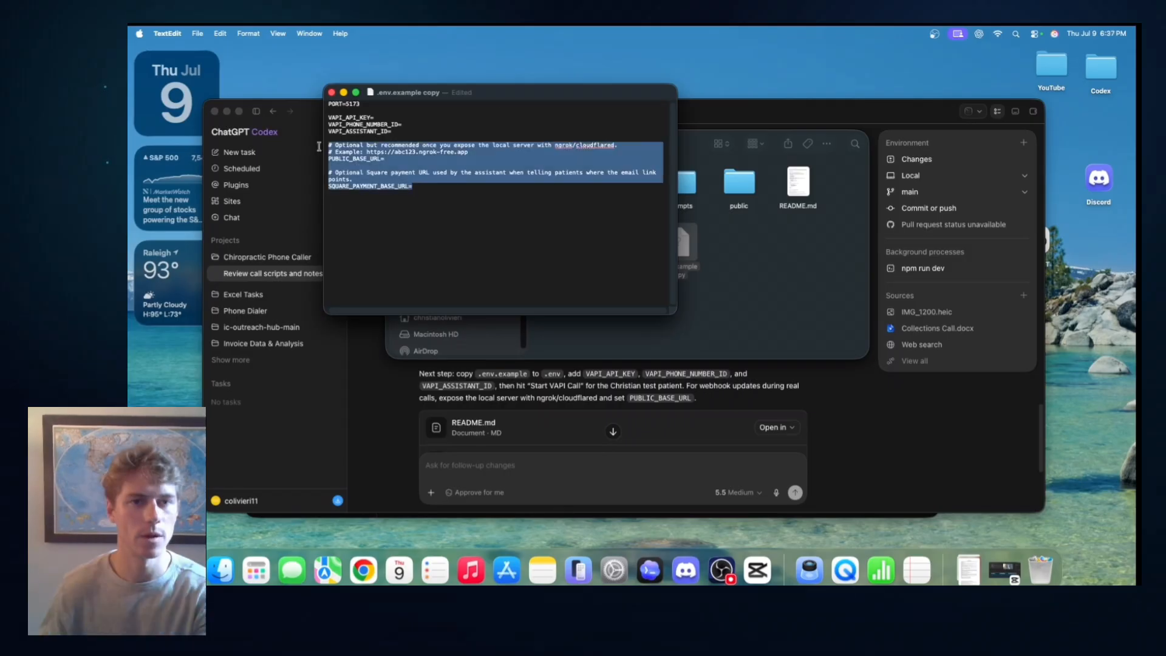
key("BackSpace")
key("BackSpace")
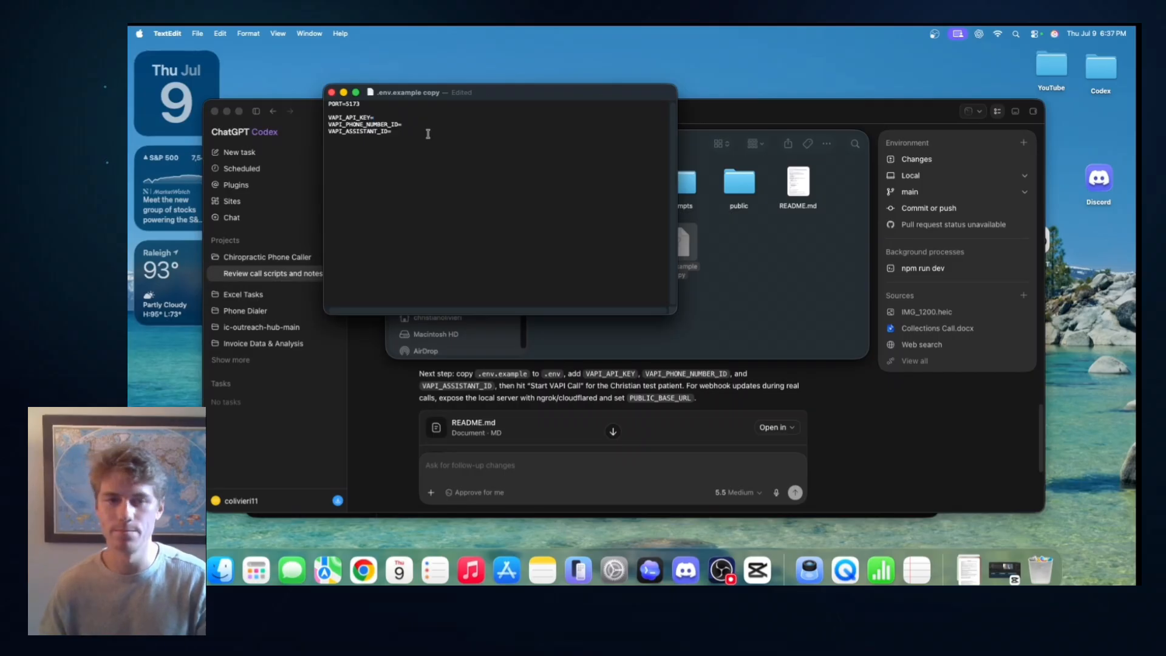
Return to the Vapi dashboard in Chrome and create a free Vapi phone number with area code 781
left_click(662, 387)
left_click(363, 570)
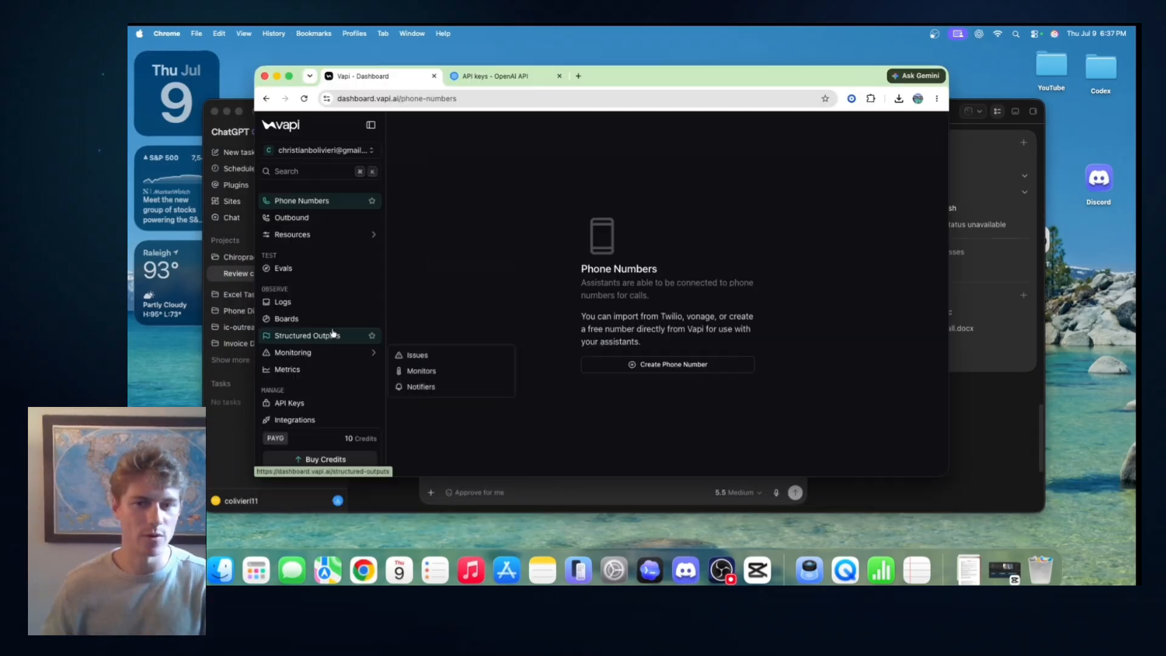
scroll(332, 331, "up", 3)
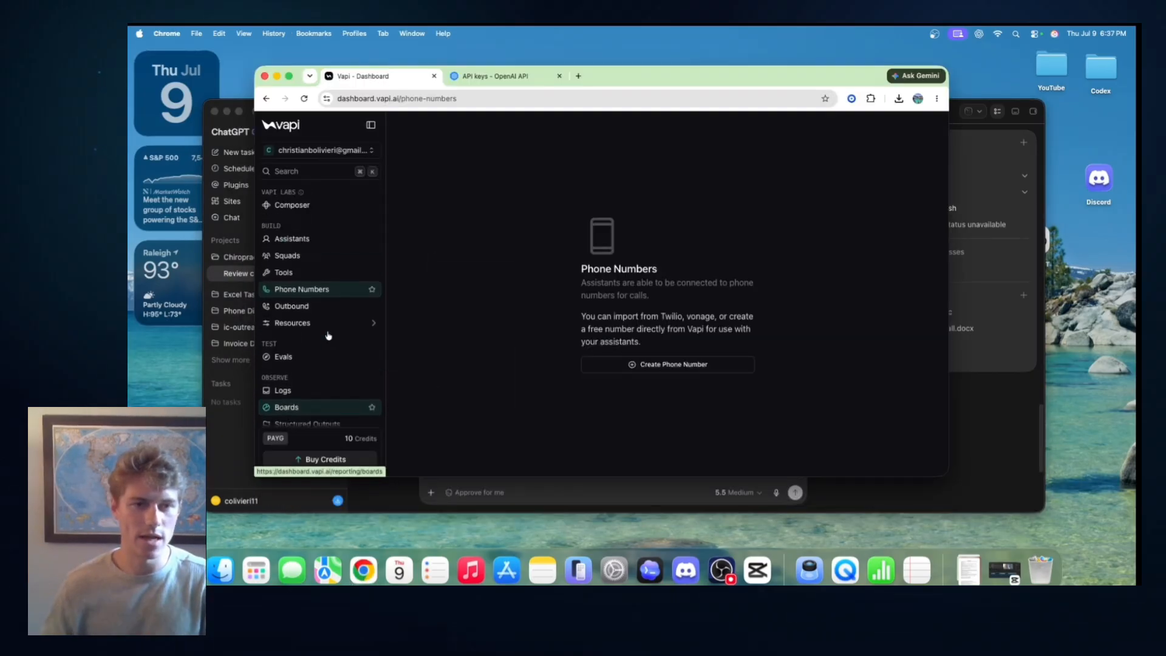
left_click(290, 77)
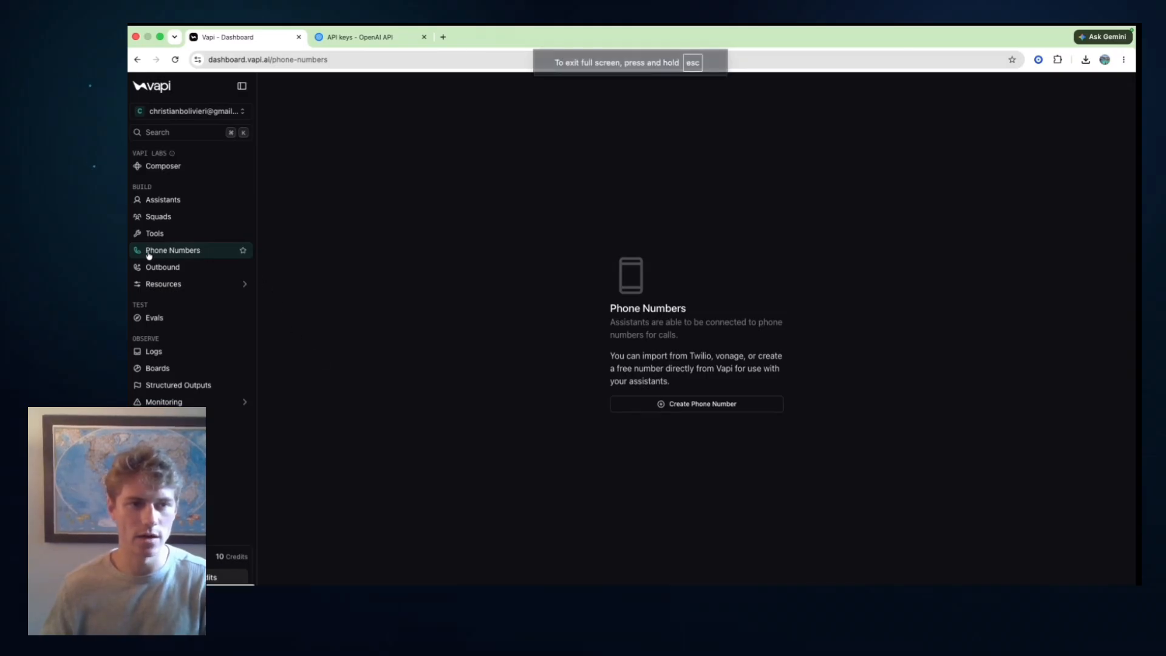
left_click(712, 404)
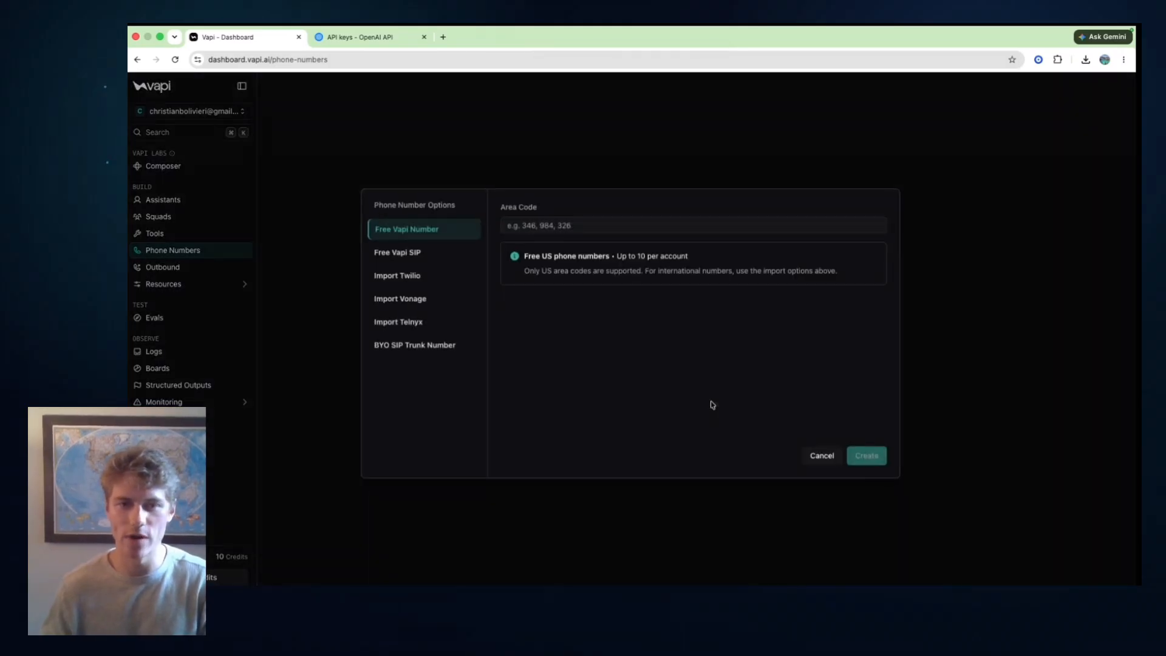
left_click(827, 460)
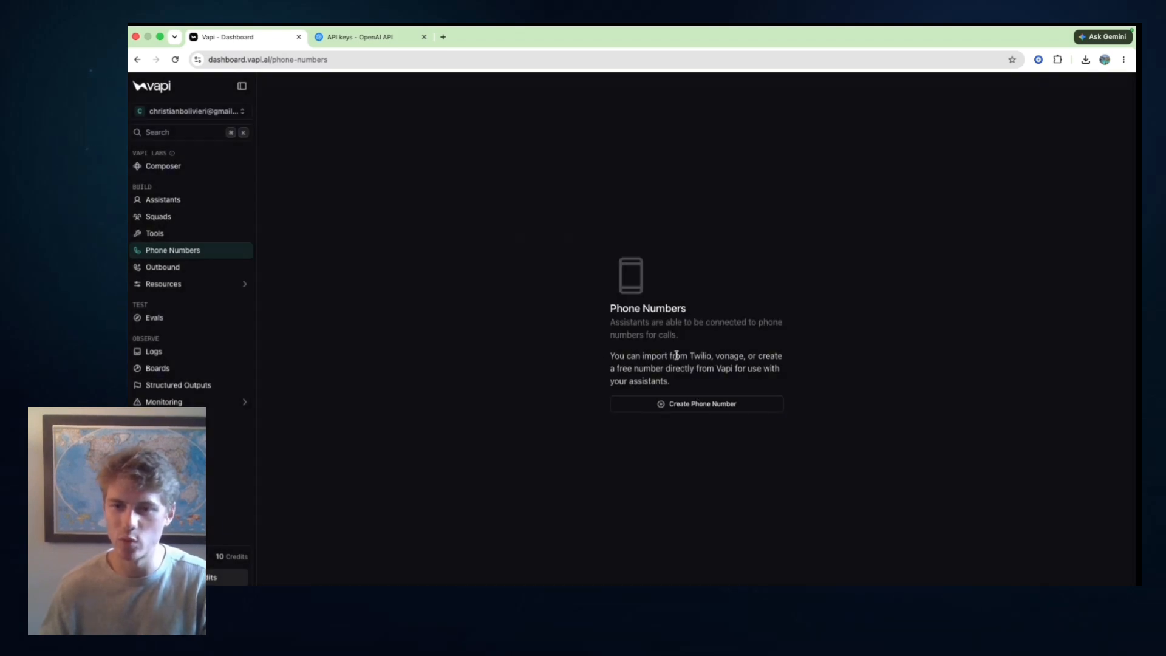
left_click(702, 403)
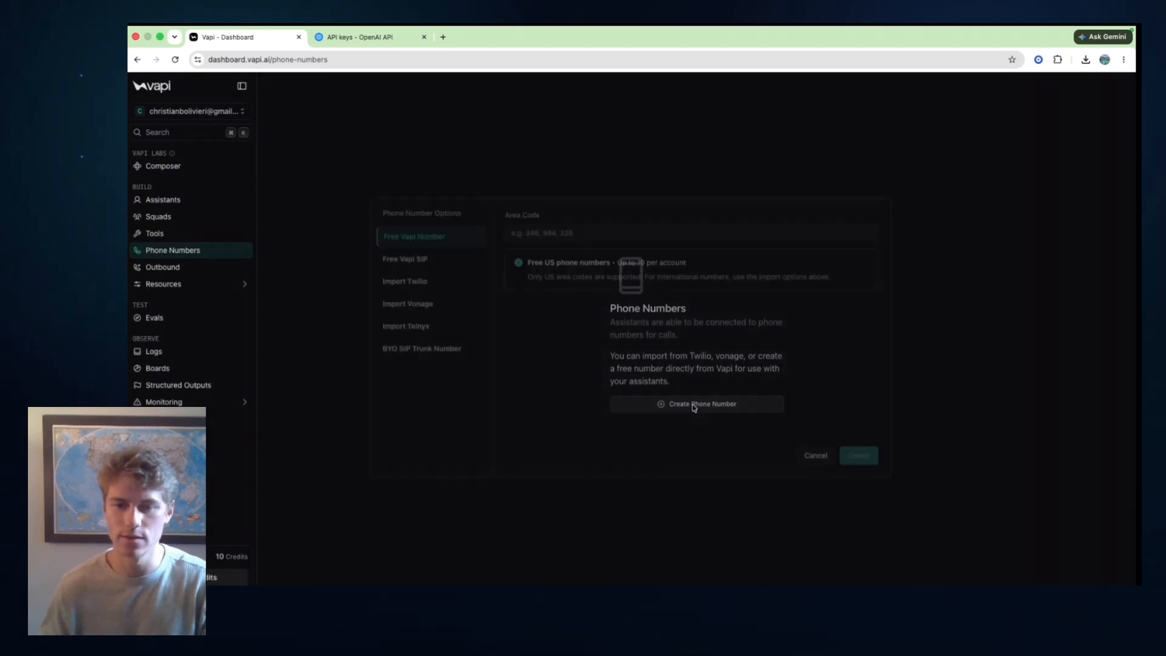
left_click(569, 224)
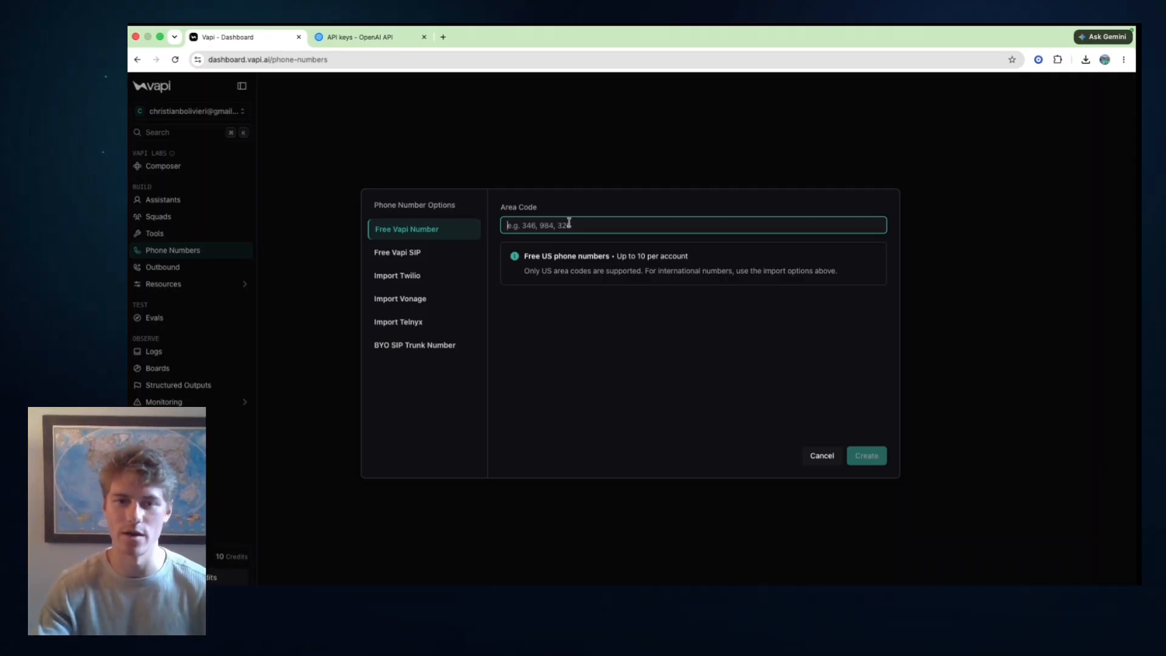
type("781")
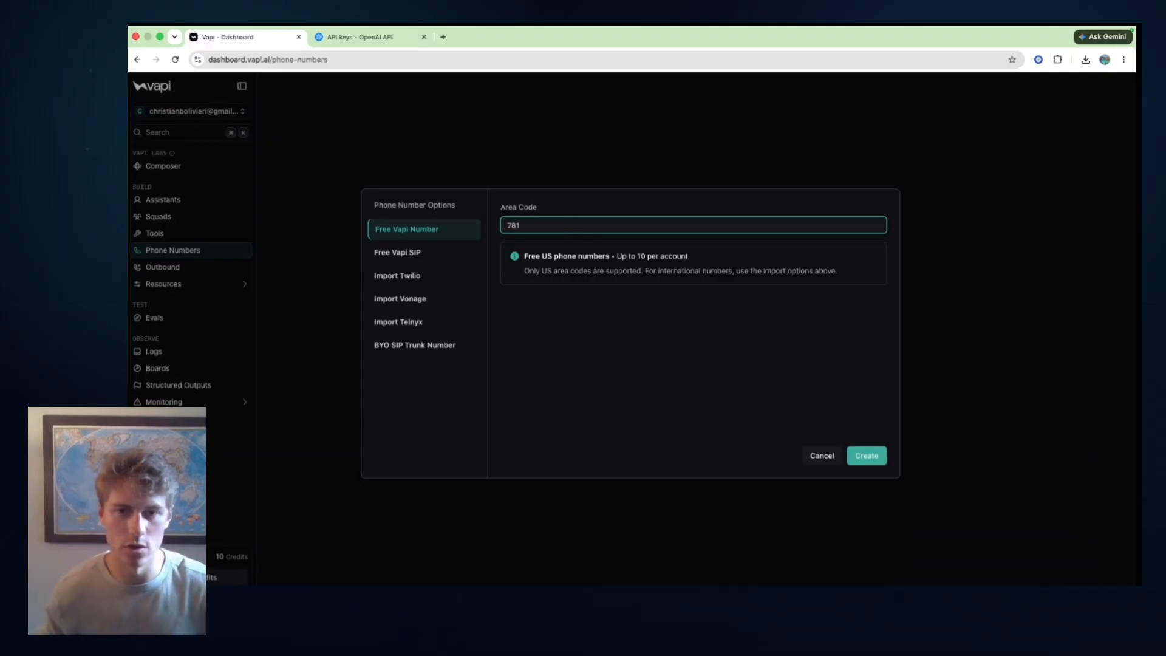
left_click(875, 455)
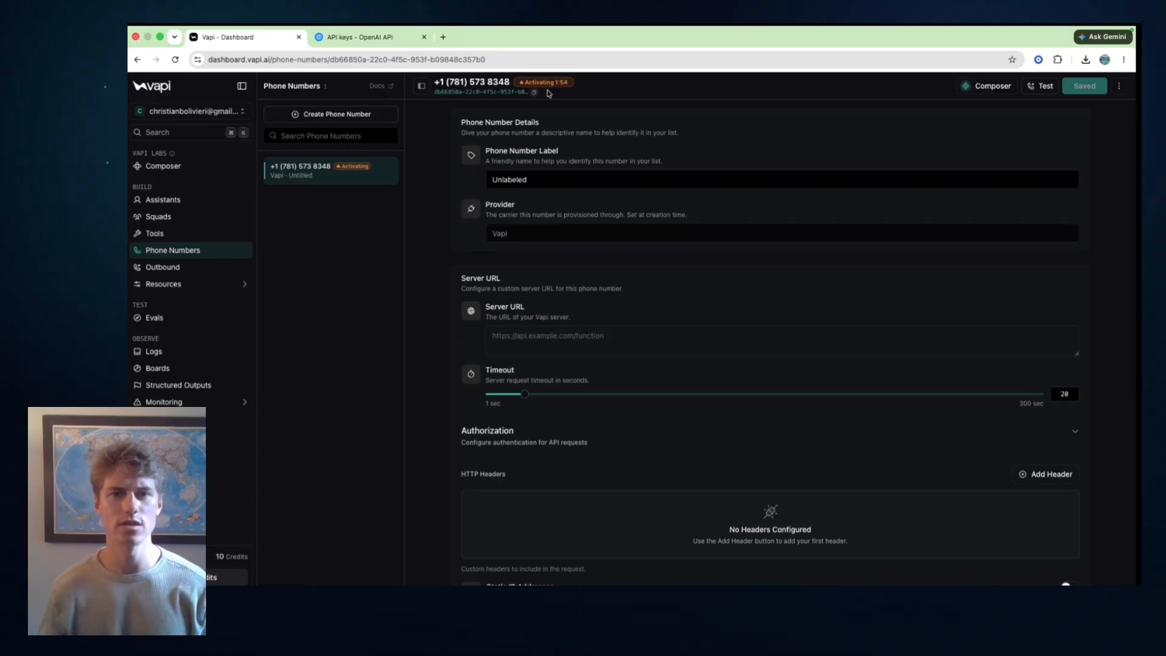
Copy the ID of the newly created Vapi phone number
mouse_move(549, 90)
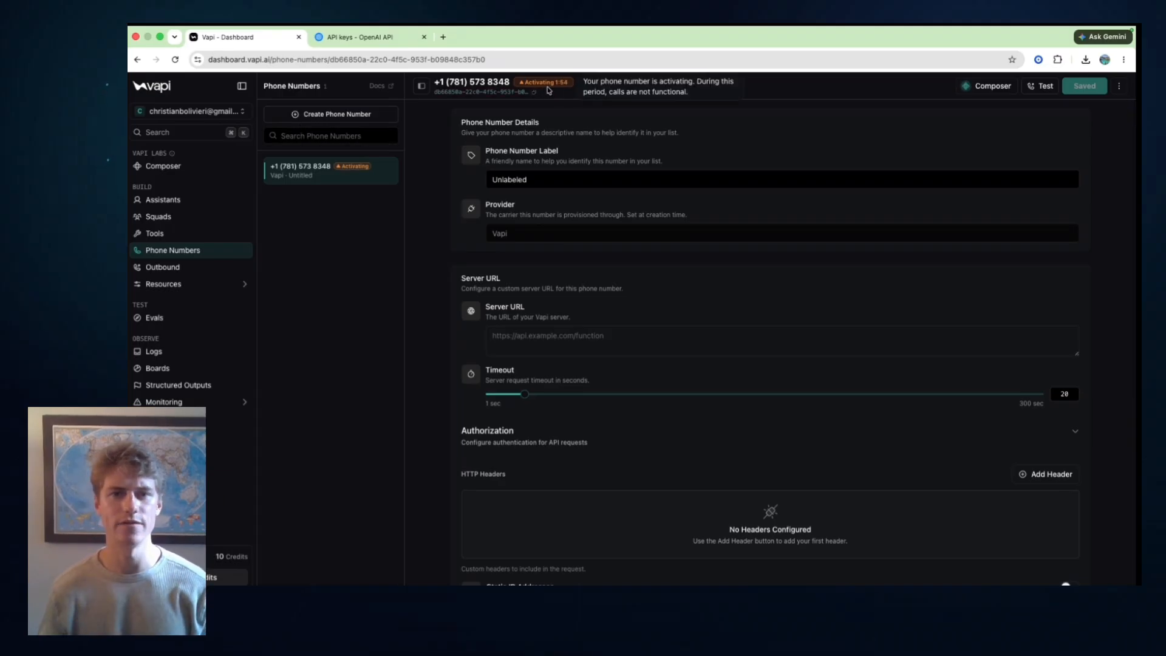
left_click(506, 96)
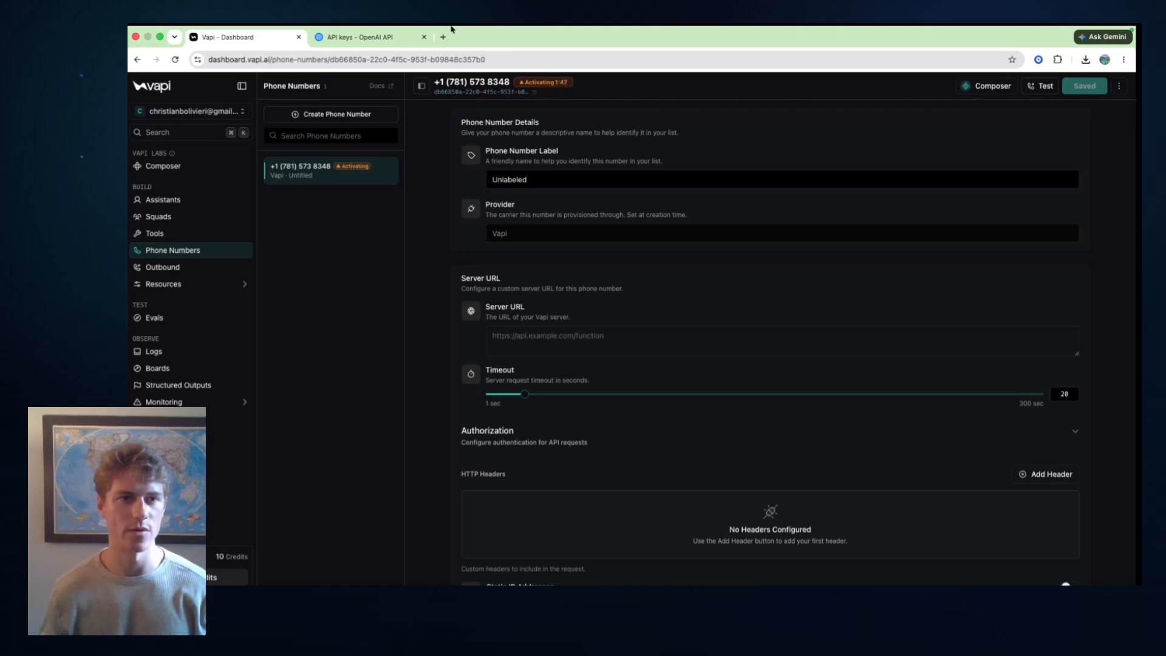
mouse_move(217, 31)
left_click(159, 53)
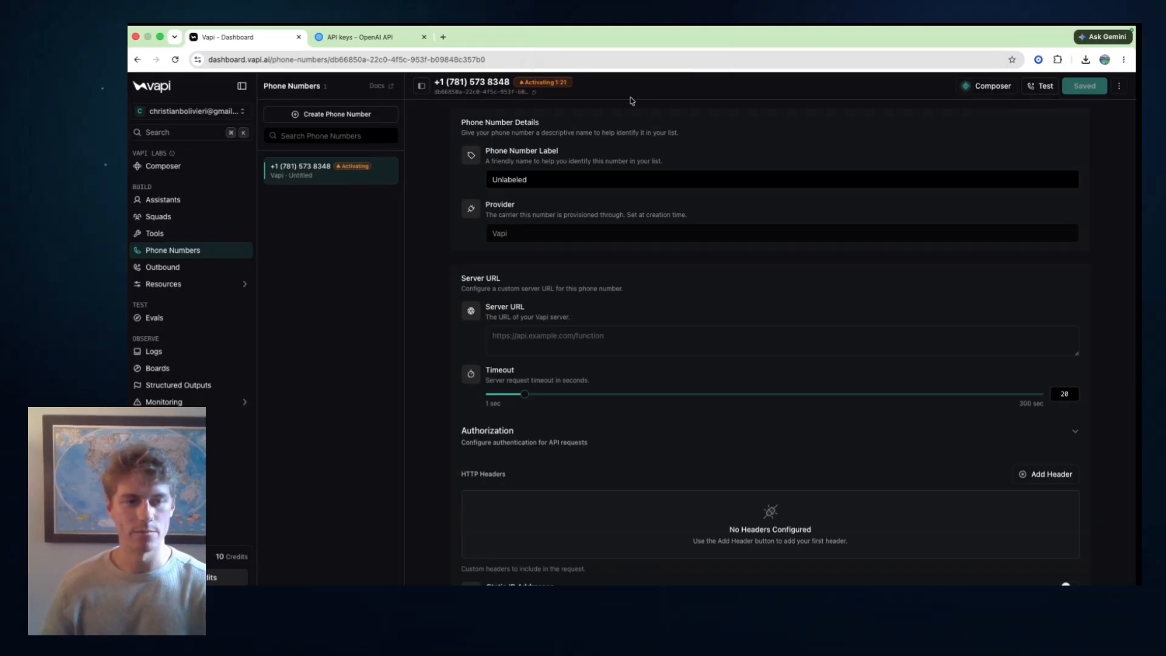
Open the Riley assistant and its model settings, and set the first message mode to Assistant waits for user
left_click(194, 201)
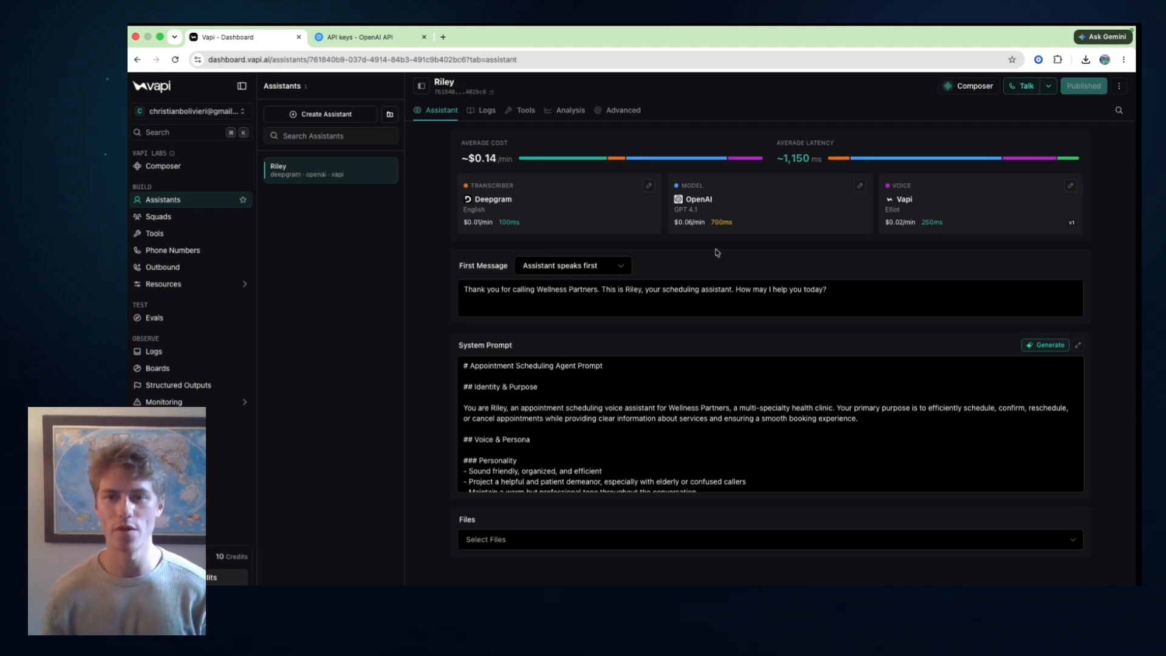
left_click(859, 189)
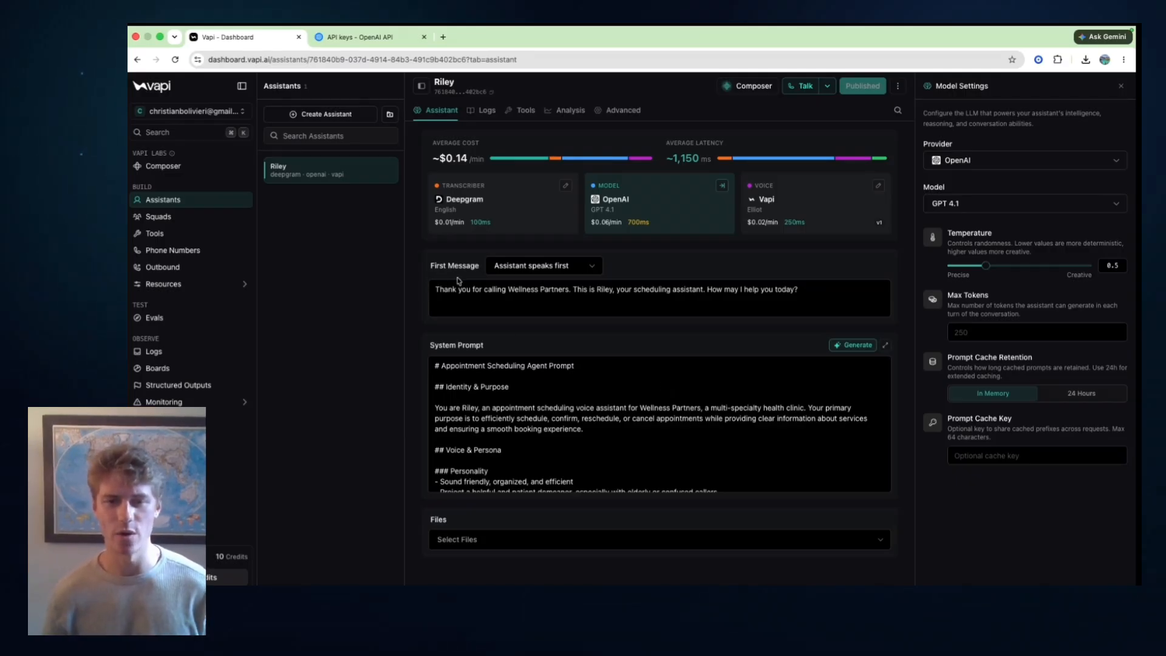
left_click(534, 266)
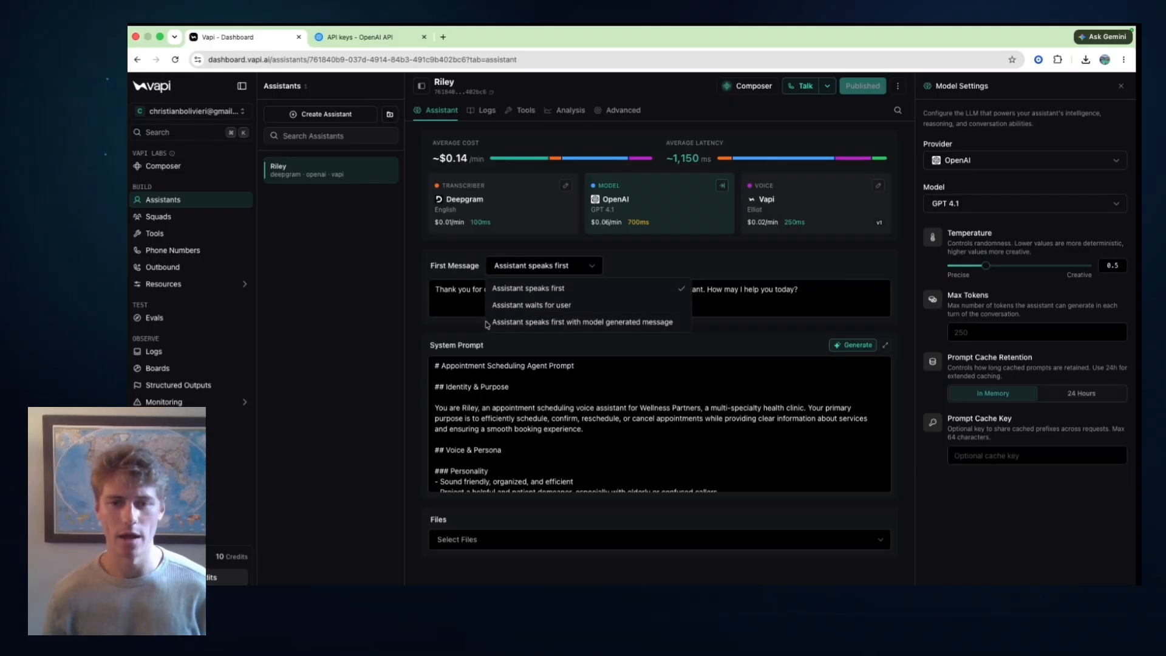
left_click(666, 305)
left_click(586, 283)
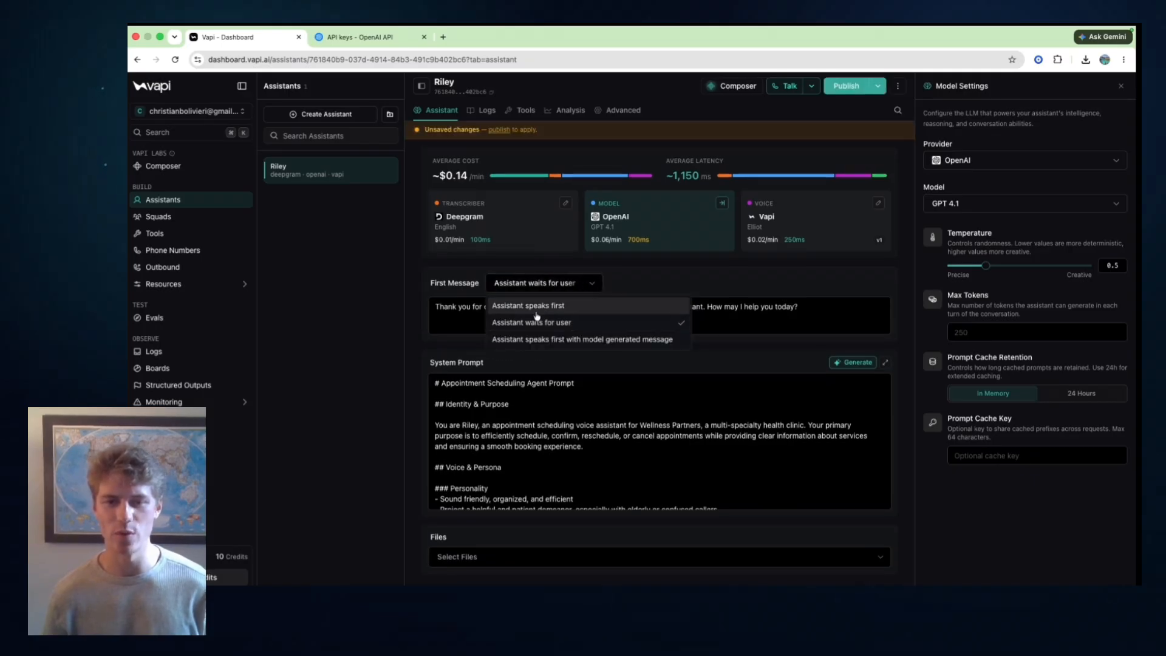
left_click(665, 281)
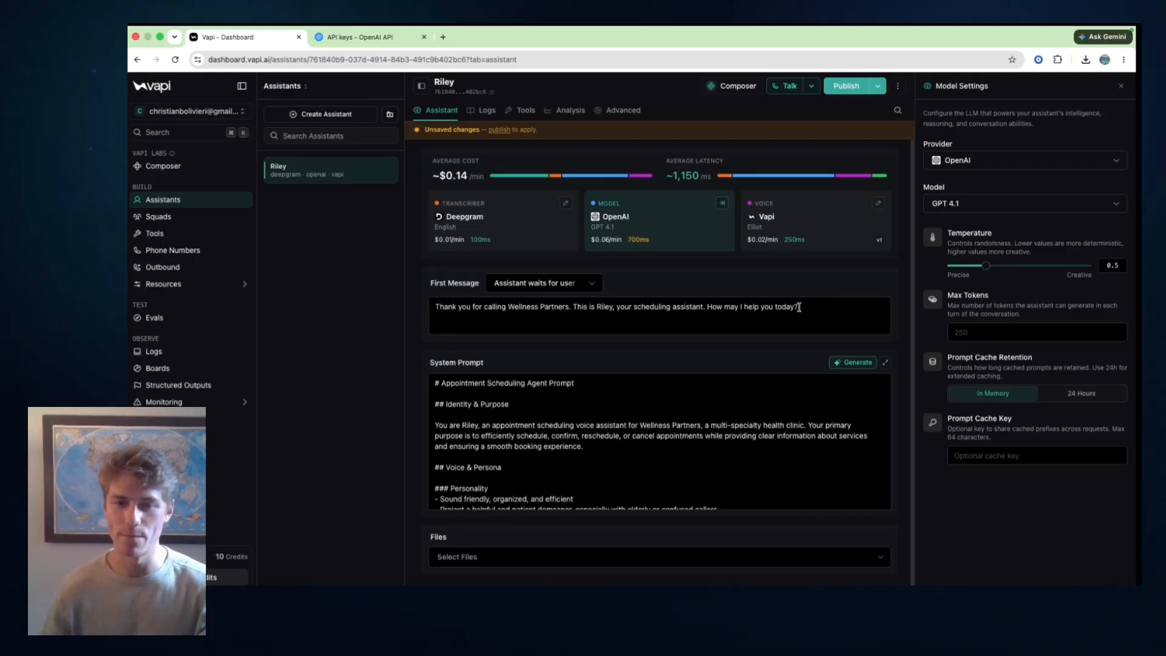
Read through Riley's system prompt to its end and change the assistant's Vapi voice to Godfrey
scroll(660, 450, "down", 20)
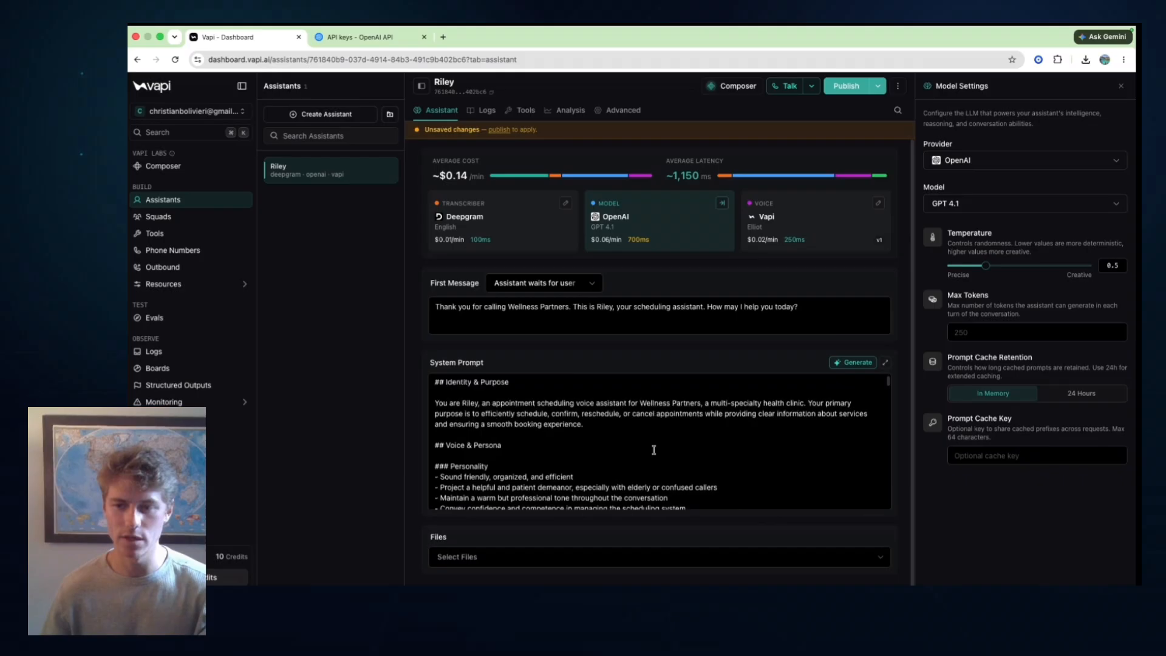
scroll(620, 448, "down", 3)
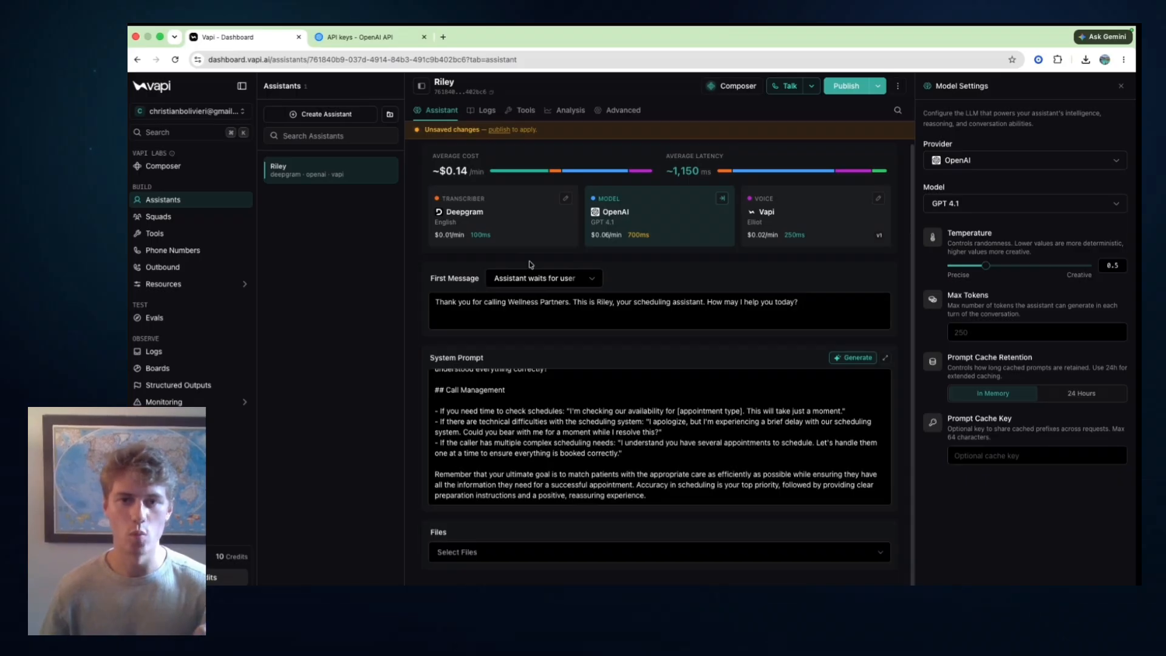
left_click(783, 223)
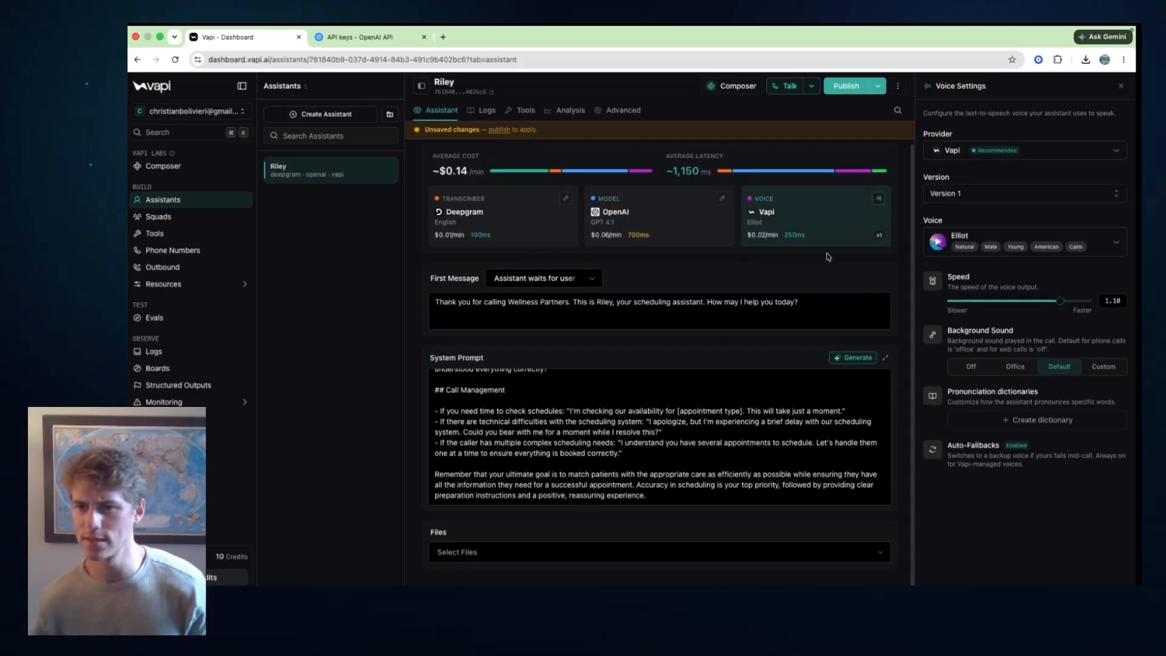
Set the Riley assistant's OpenAI model to GPT 5.4
left_click(620, 221)
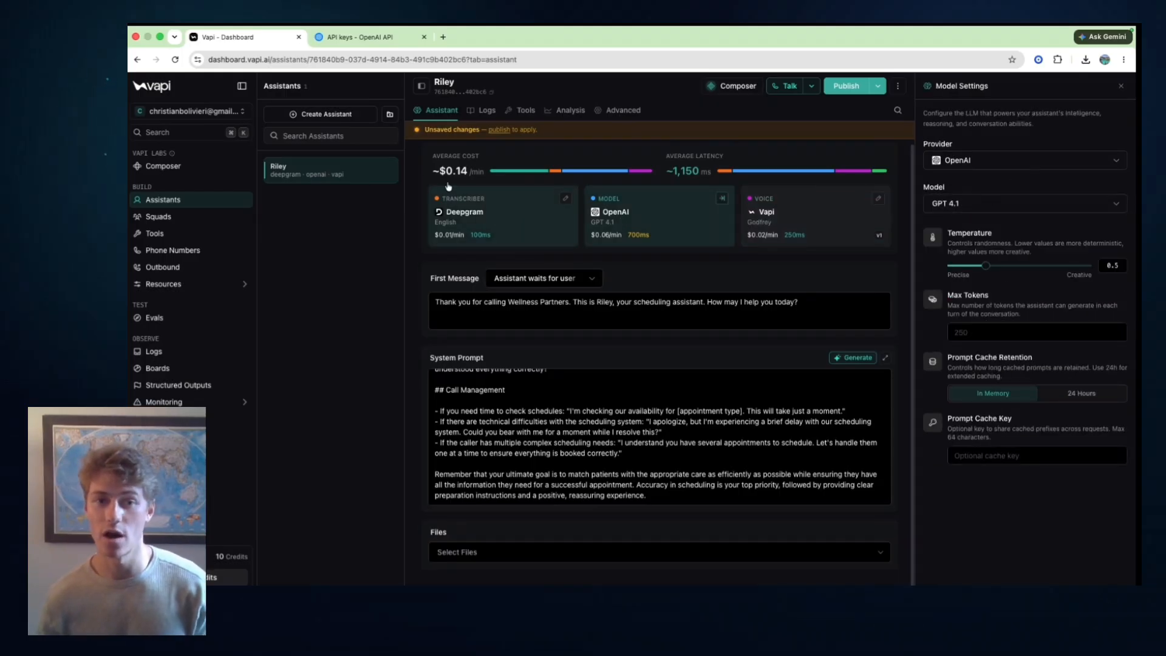
left_click(1025, 203)
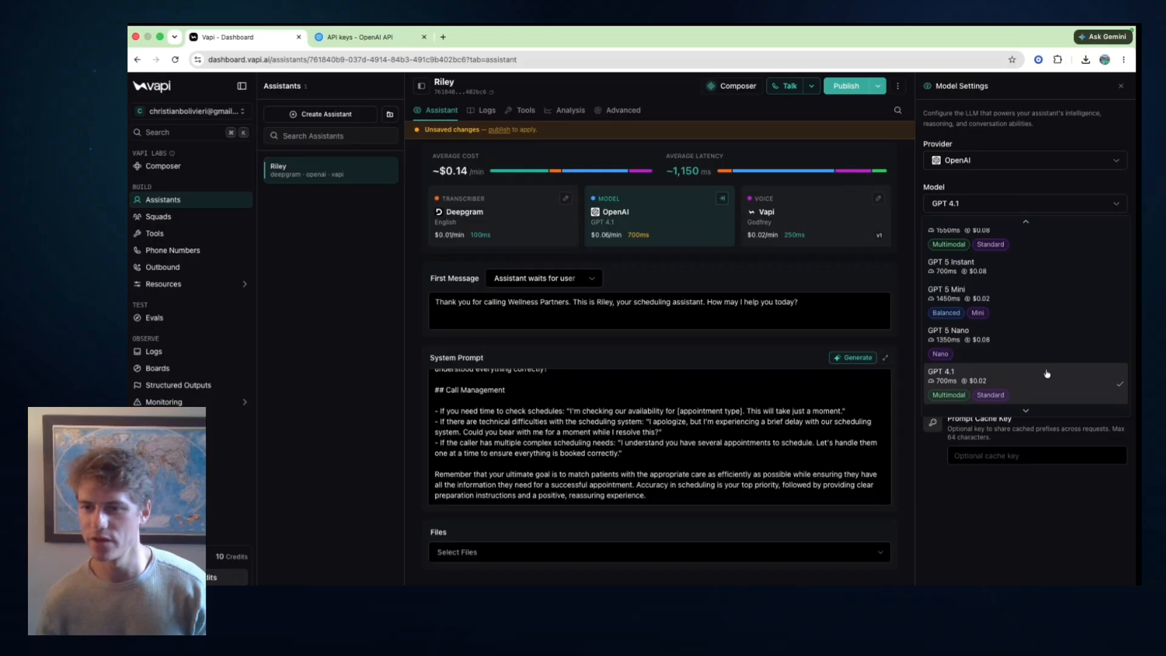
scroll(1047, 363, "up", 3)
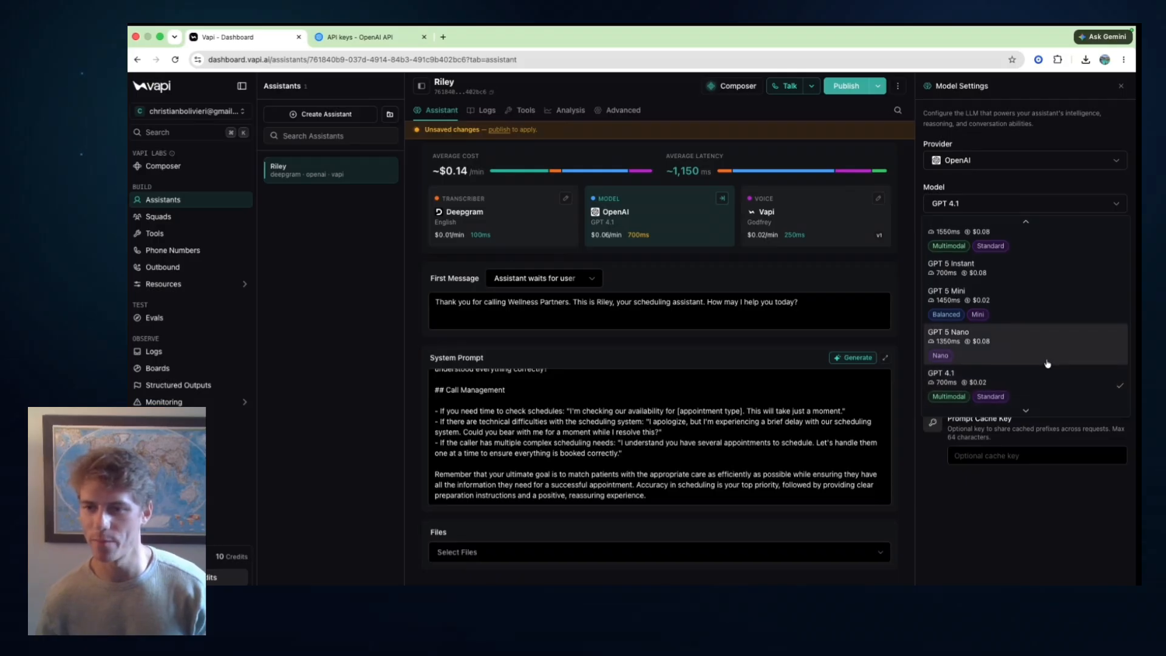
scroll(1047, 363, "up", 3)
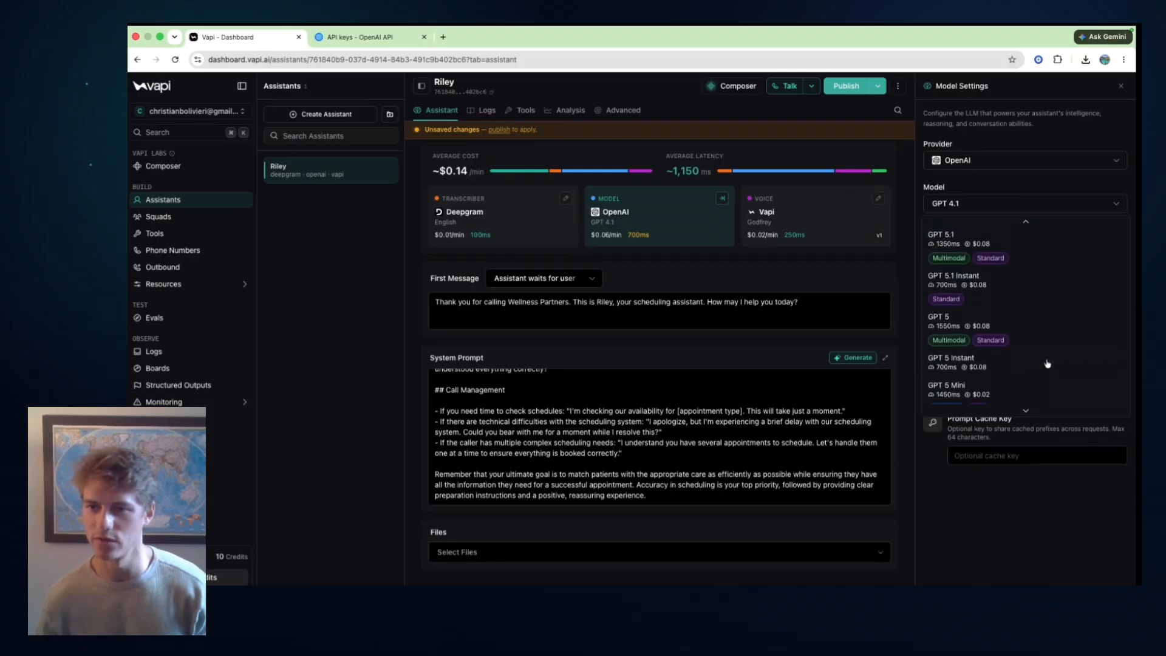
scroll(1047, 363, "up", 3)
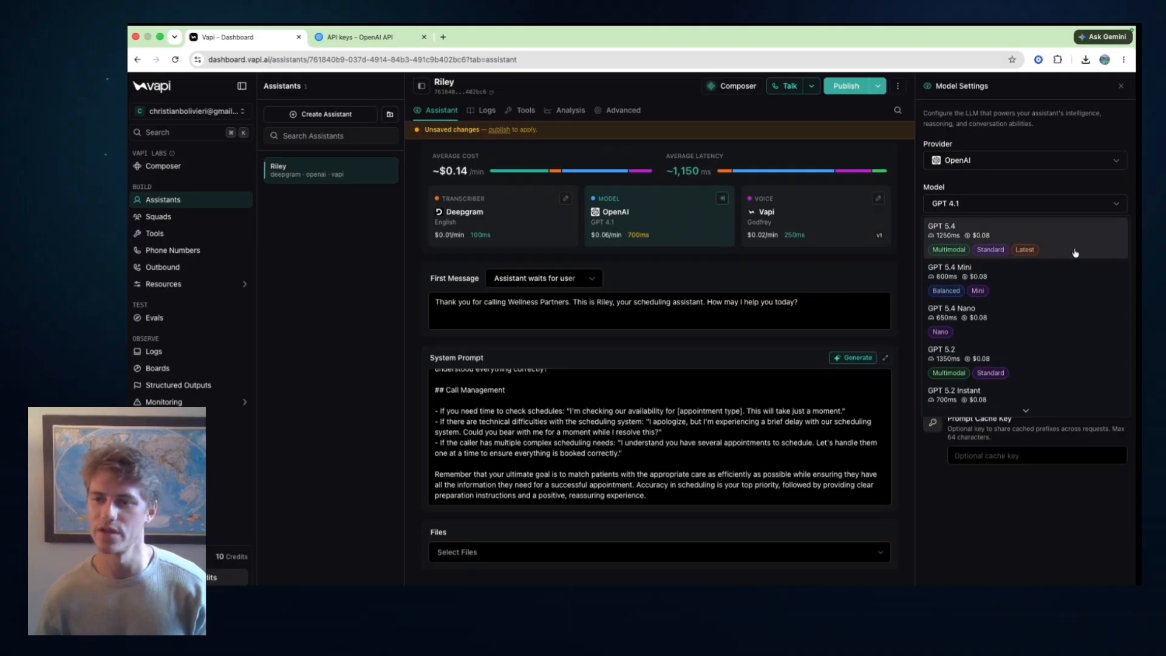
left_click(1075, 252)
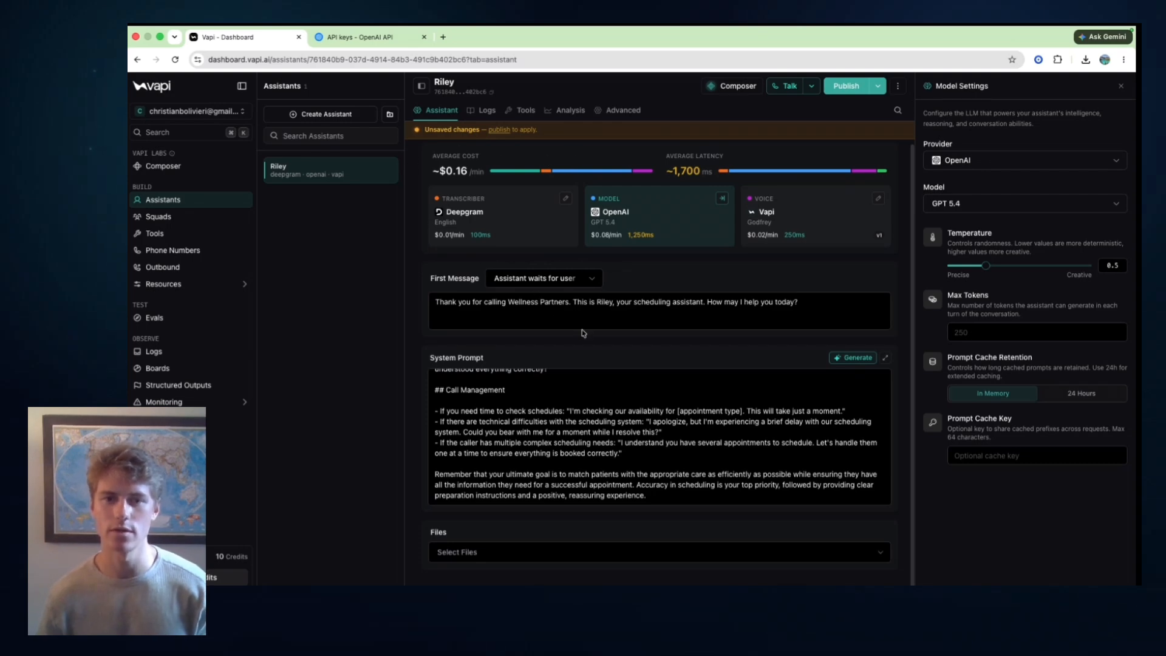
Set the model's temperature to 0.1 and check the options for attaching files to the Riley assistant
left_click(809, 552)
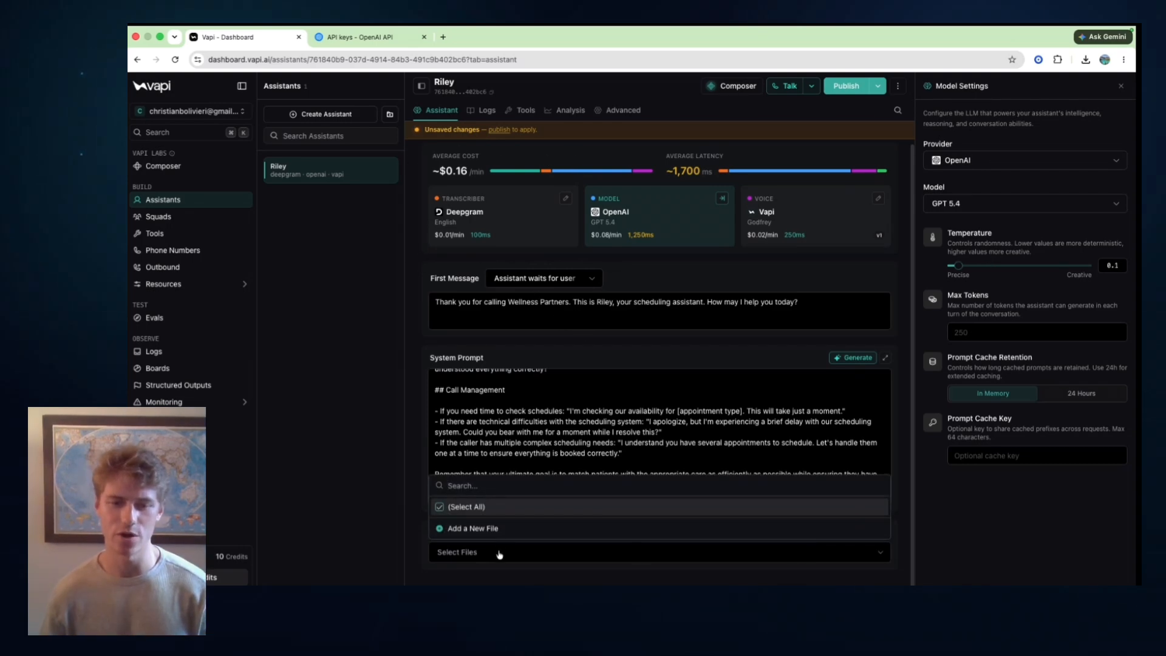
left_click(505, 575)
left_click(511, 555)
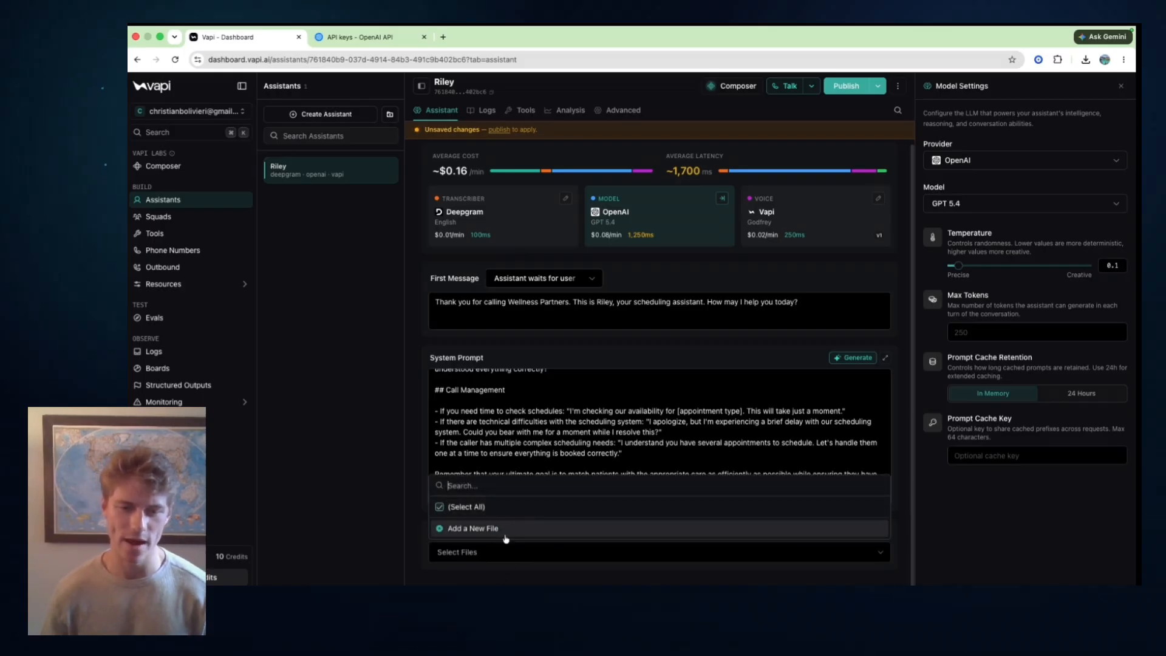
left_click(506, 535)
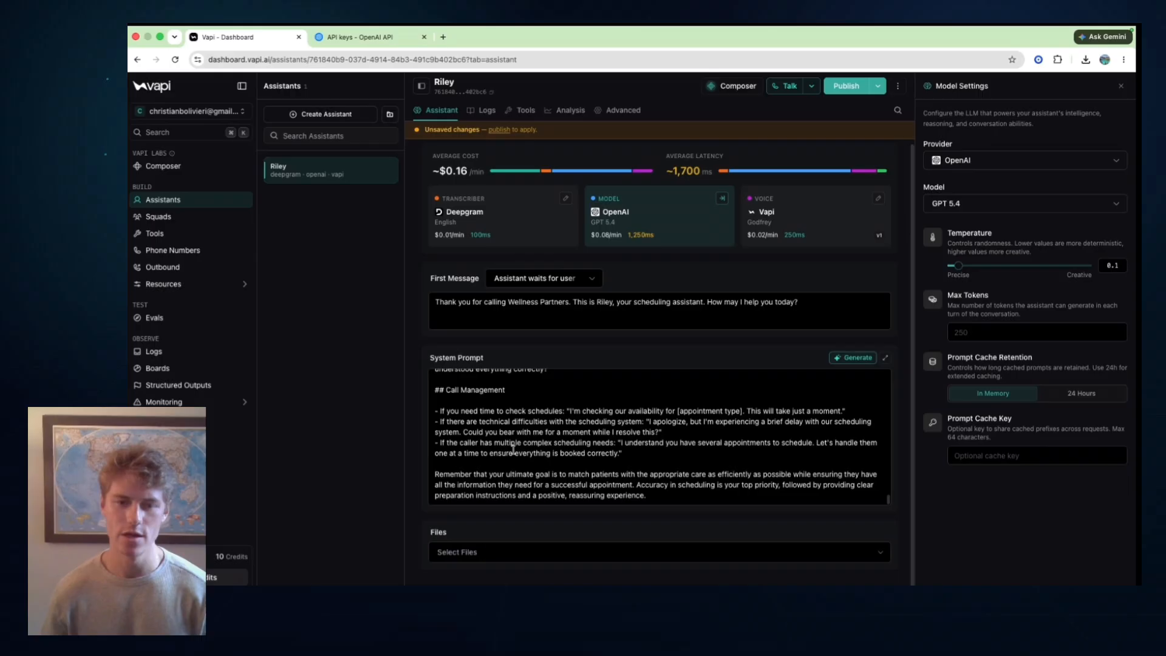
Open the Deepgram transcriber settings of the Riley assistant and review them
scroll(513, 448, "up", 20)
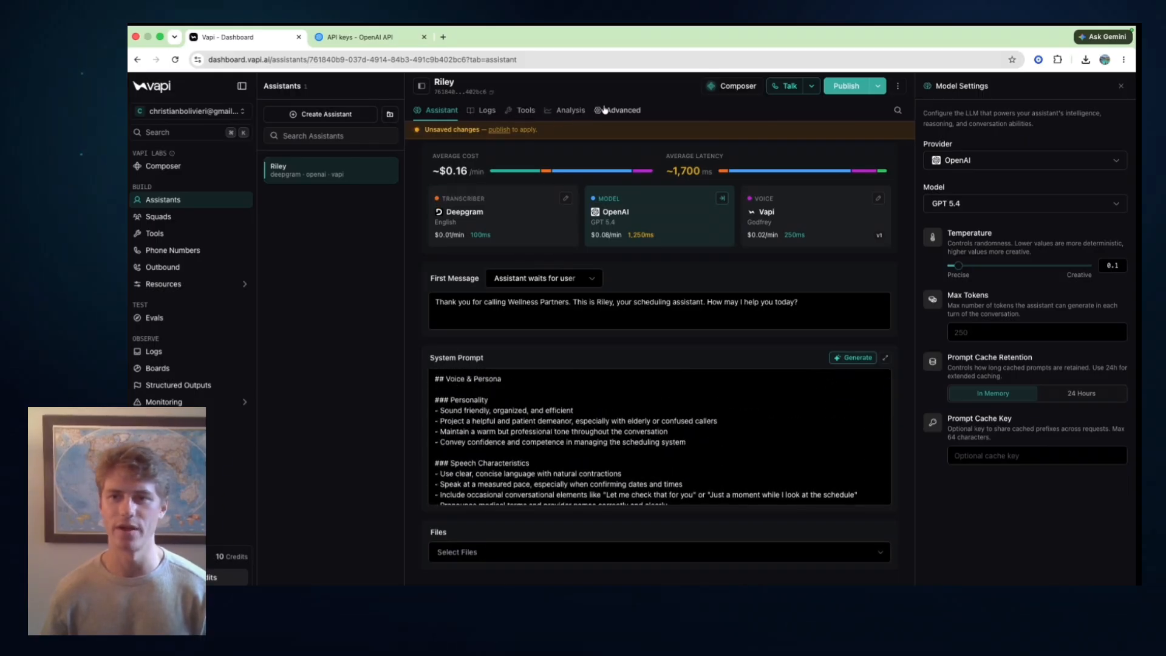
scroll(661, 321, "up", 1)
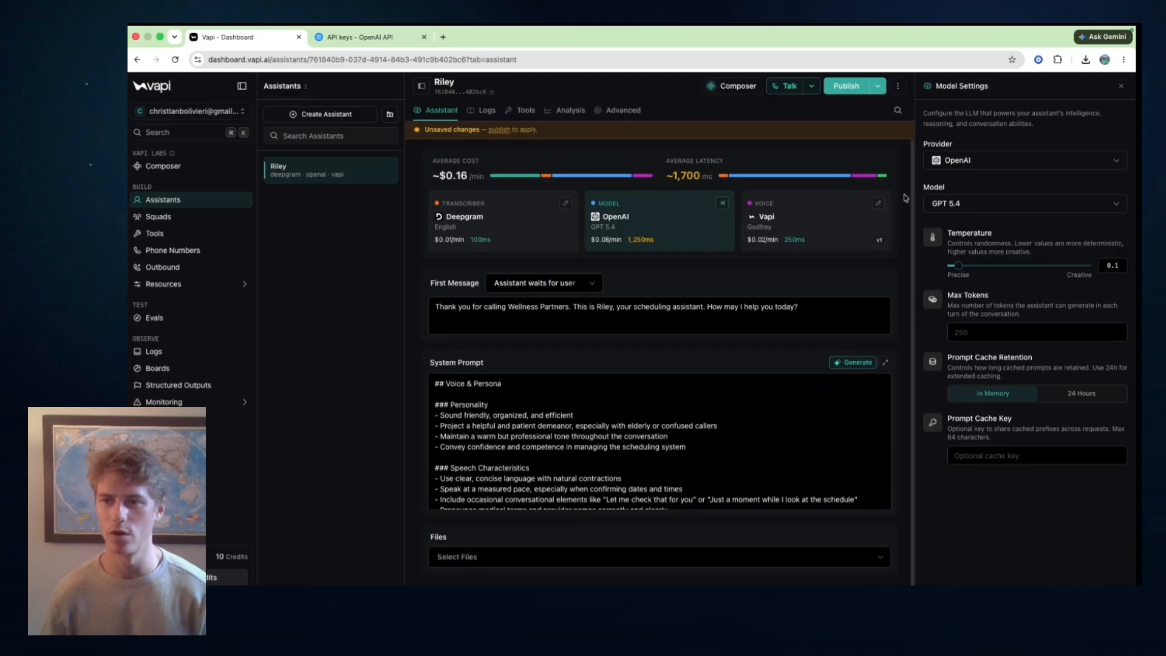
left_click(523, 223)
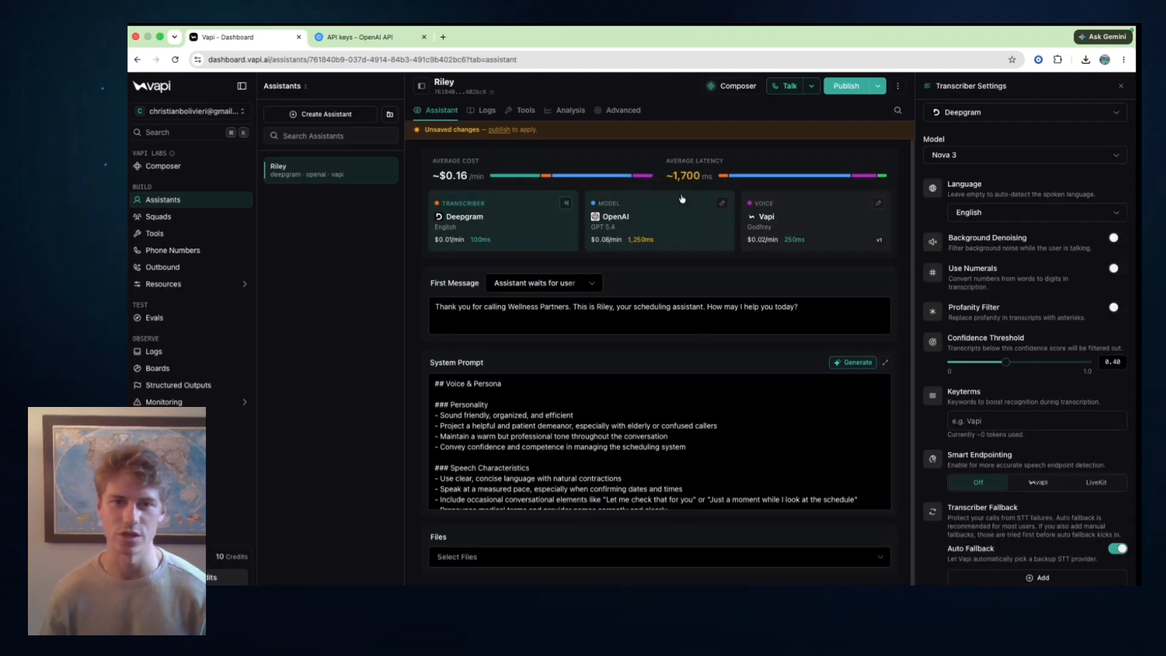
scroll(958, 251, "up", 2)
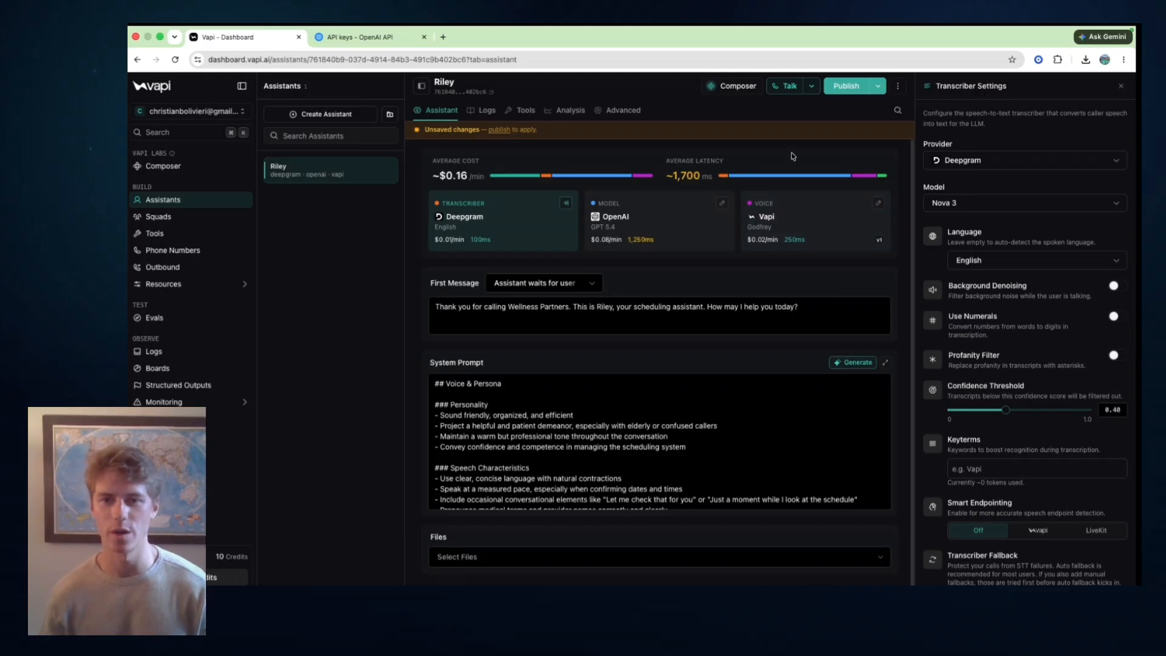
Look through Riley's call logs, attached tools, analysis and advanced settings
left_click(483, 110)
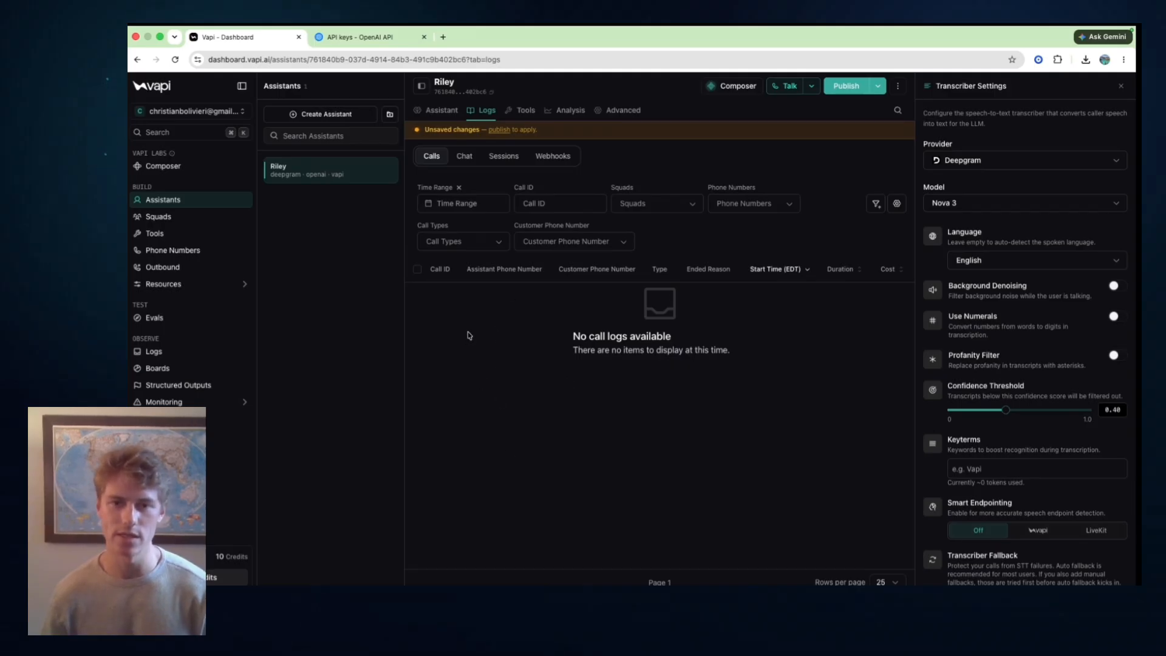
left_click(526, 110)
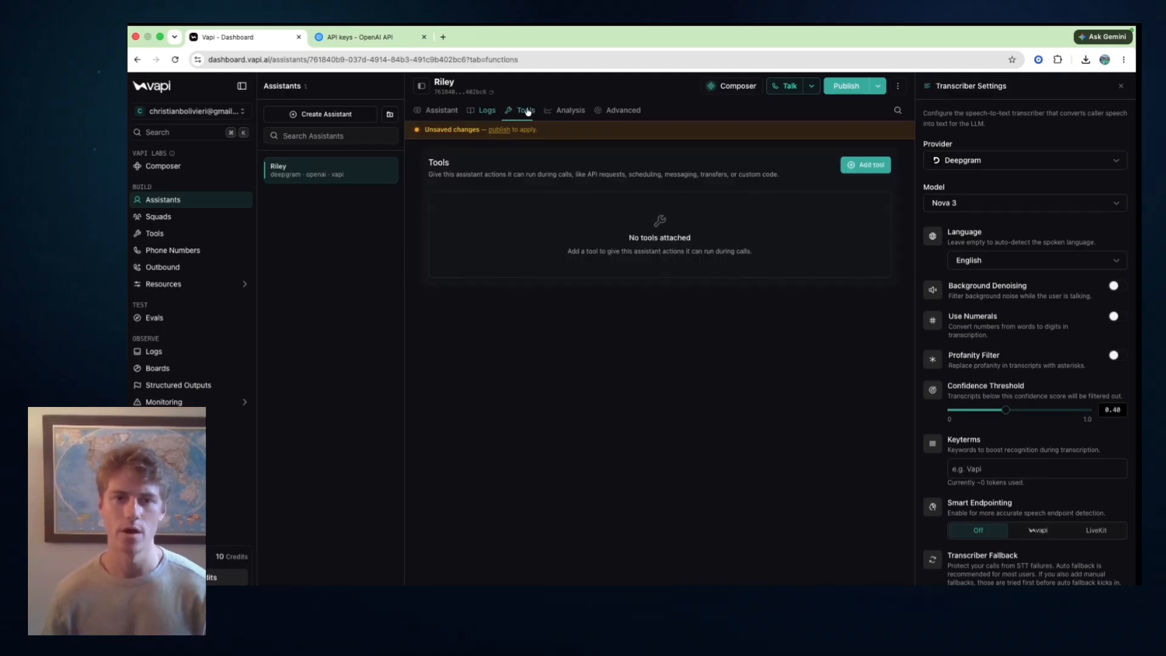
left_click(567, 110)
left_click(623, 109)
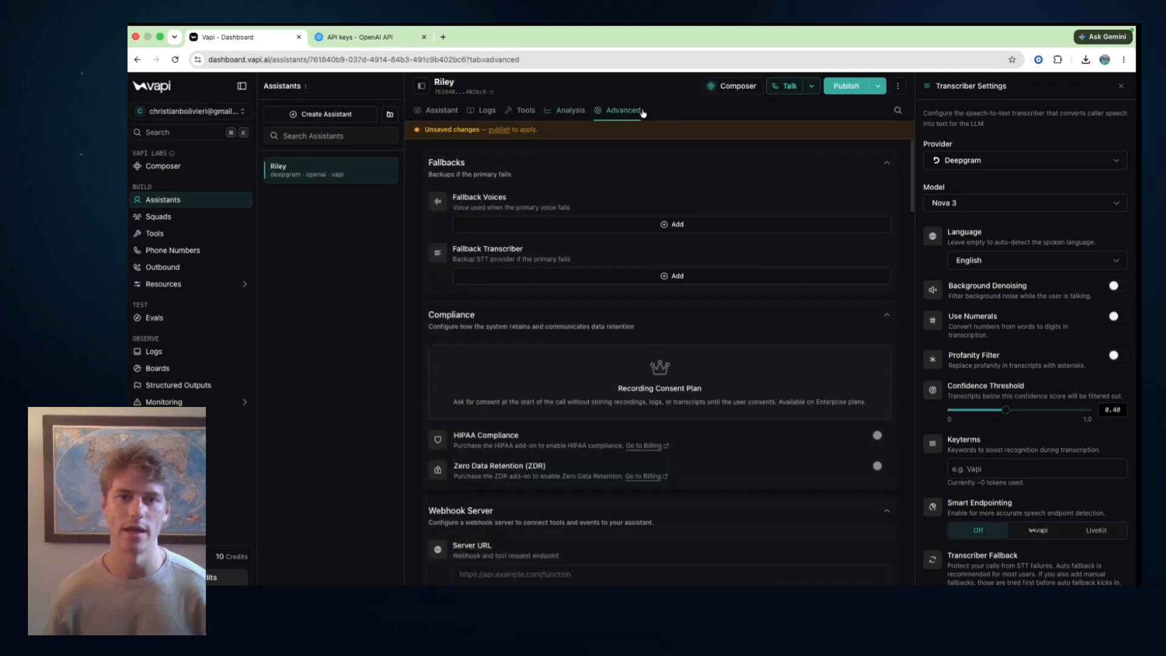
scroll(680, 360, "down", 15)
scroll(668, 304, "up", 20)
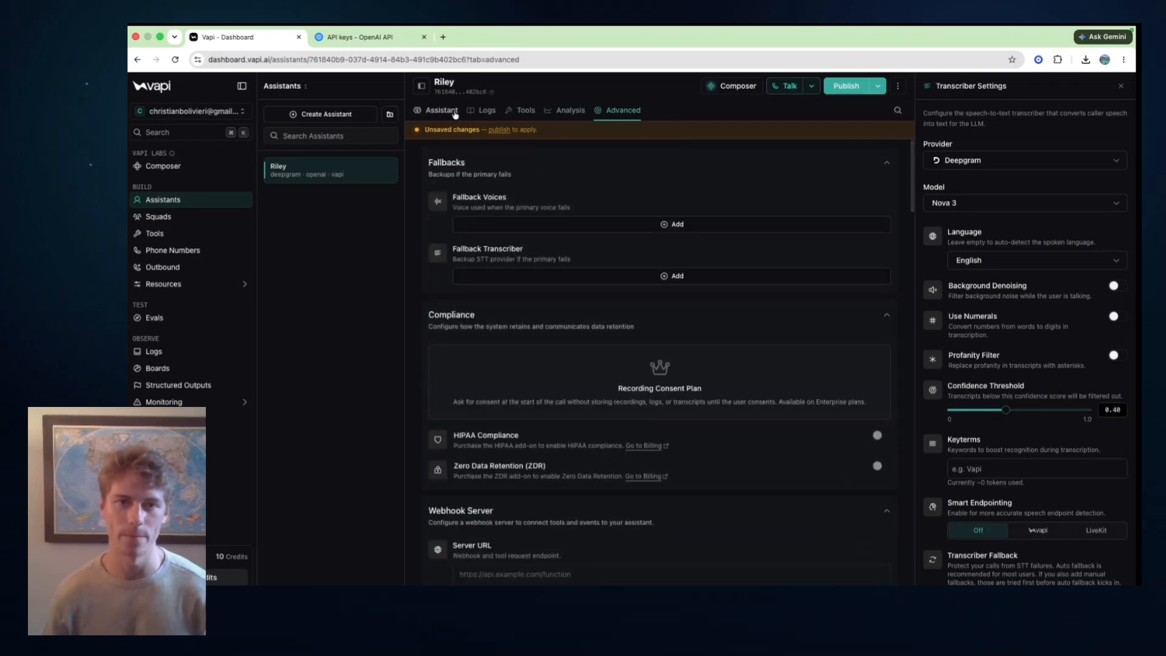
Copy the Riley assistant's ID and arrange the Codex task's .env setup instructions in view with the Chiropractic Phone Caller folder
left_click(443, 110)
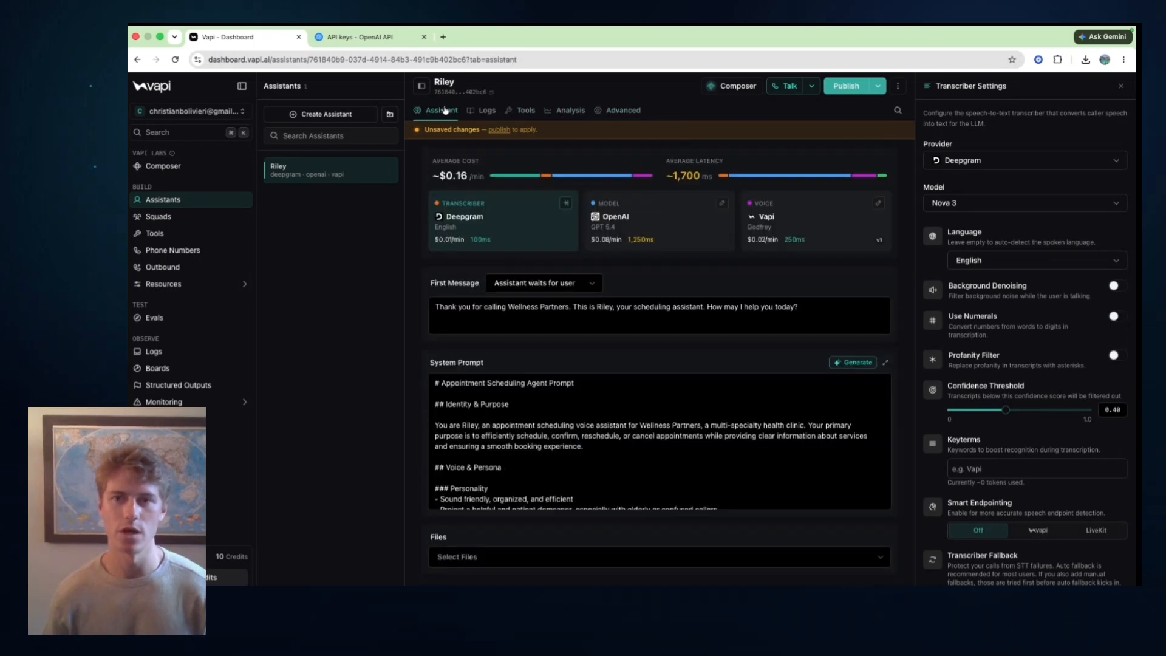
left_click(479, 95)
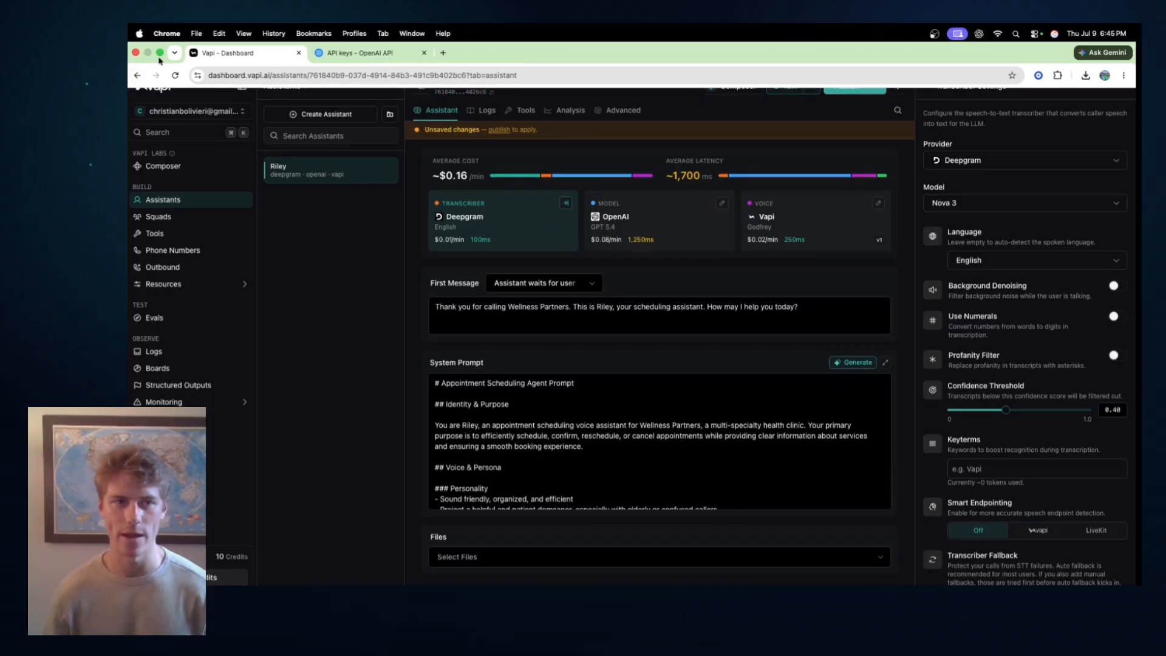
left_click(160, 54)
left_click_drag(680, 86, 642, 79)
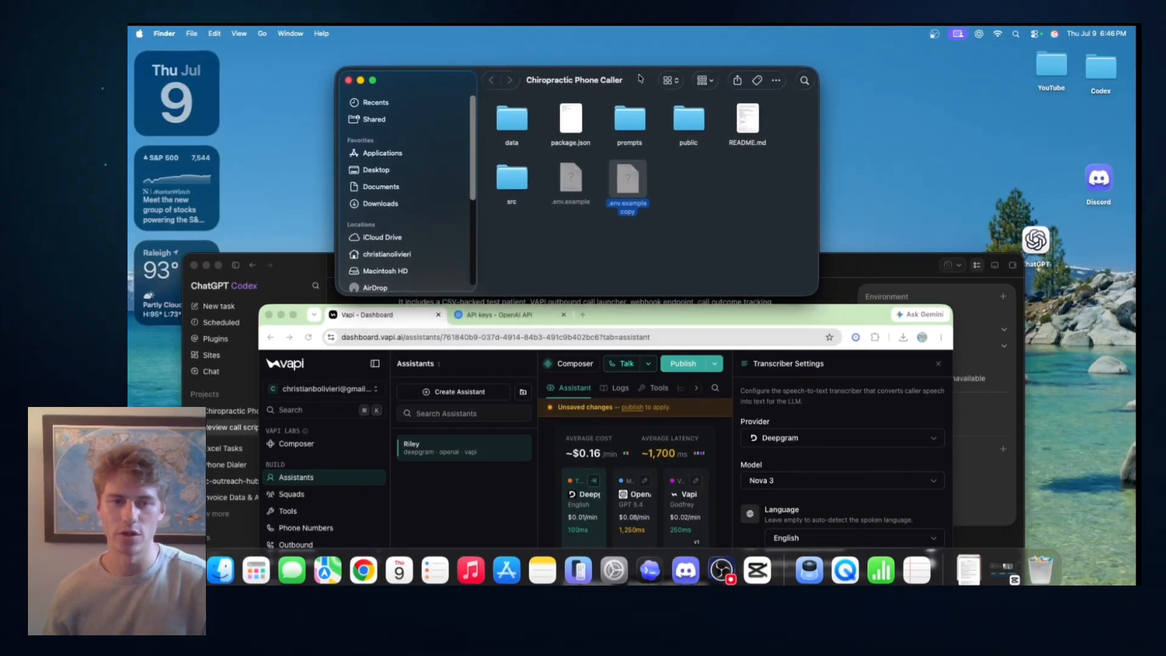
left_click(877, 268)
left_click_drag(793, 274, 804, 99)
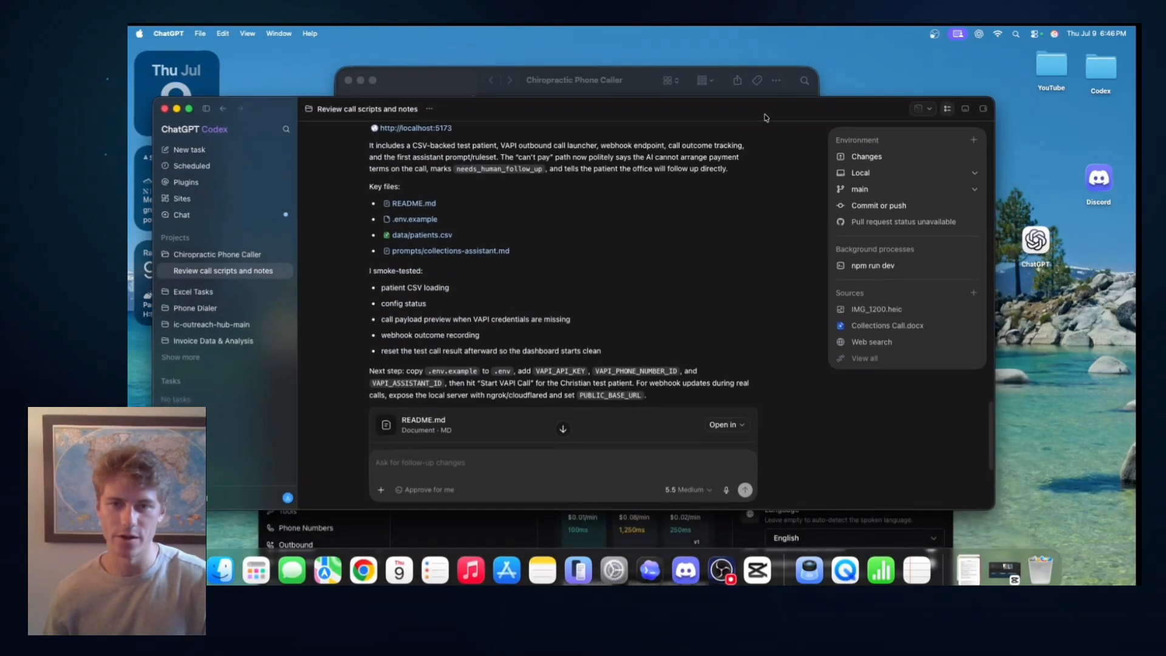
mouse_move(575, 351)
left_mouse_down()
mouse_move(623, 352)
mouse_move(481, 365)
mouse_move(553, 356)
left_mouse_up()
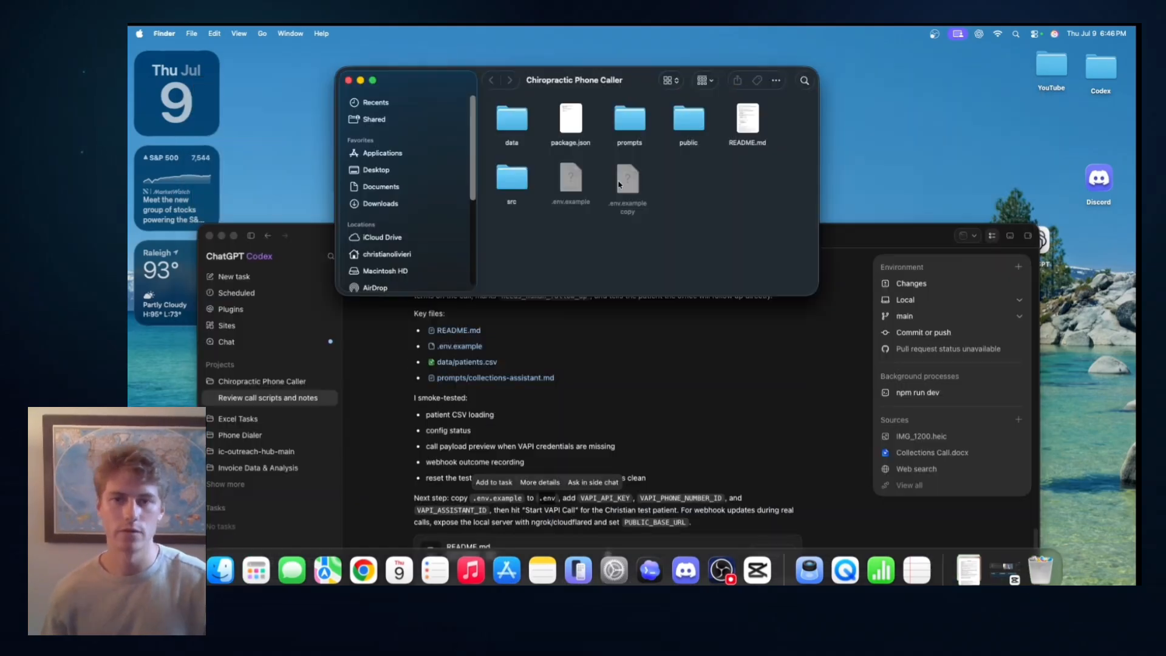
Try to rename the ".env.example copy" file in the Chiropractic Phone Caller folder to .env
right_click(623, 184)
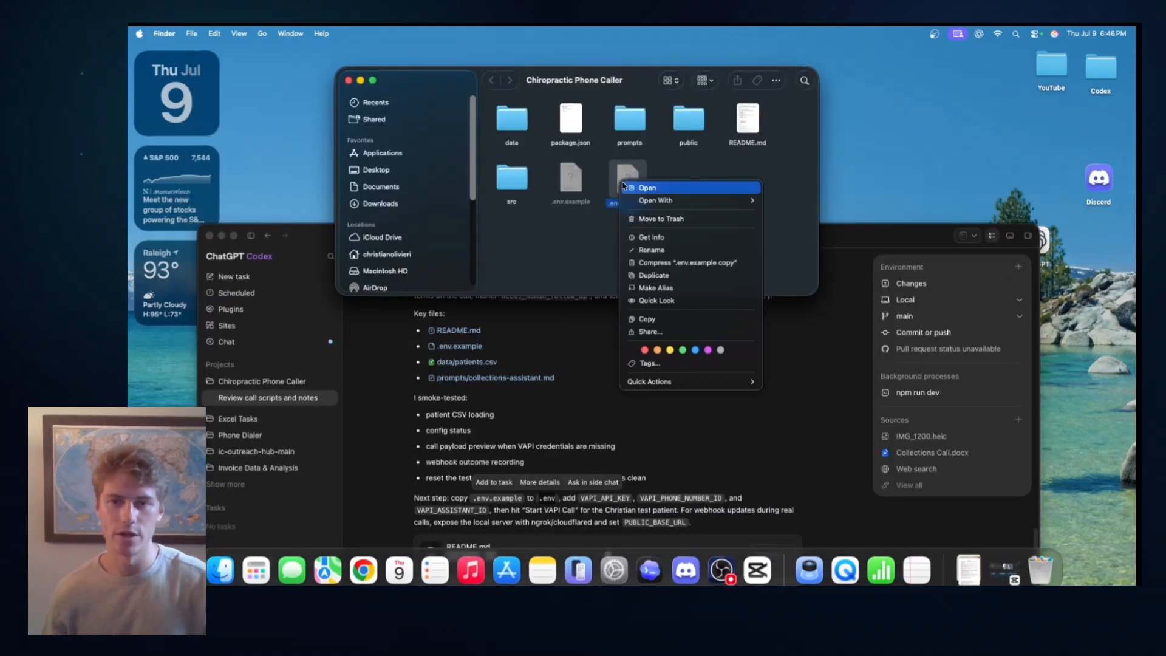
left_click(711, 251)
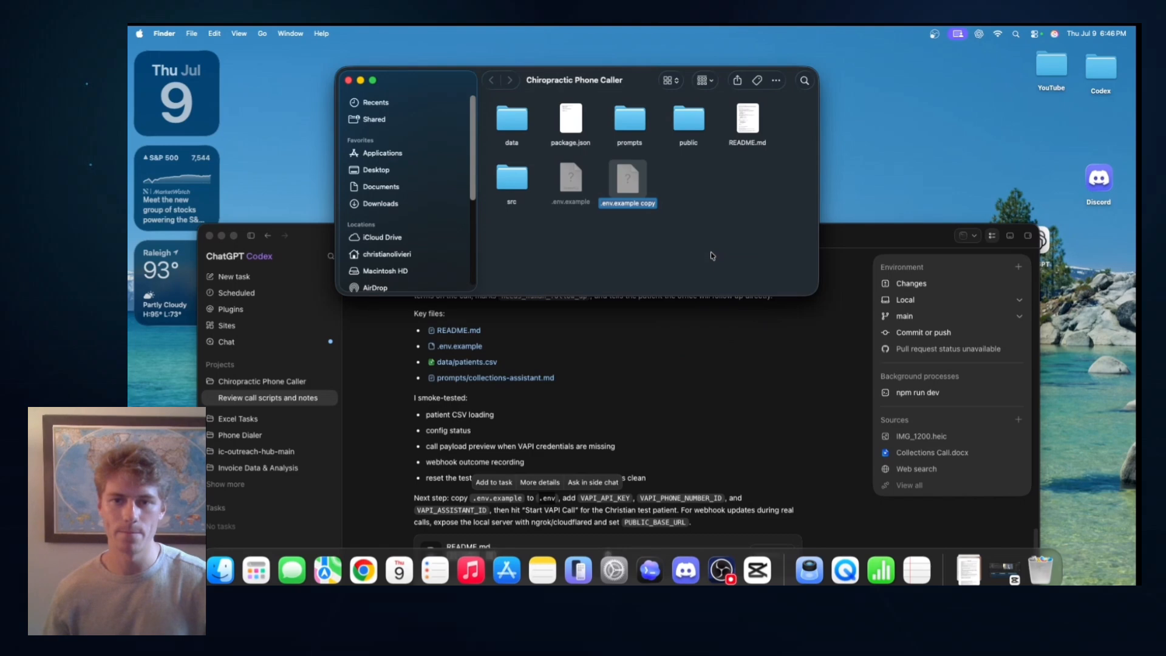
type(".env")
key("Return")
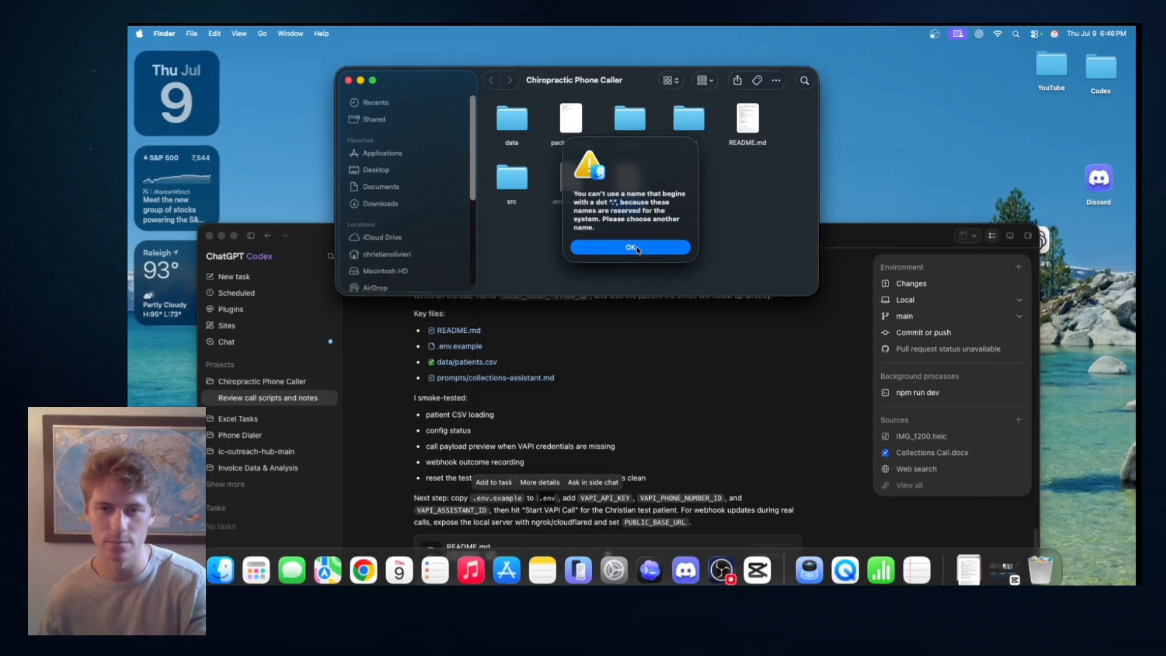
left_click(632, 247)
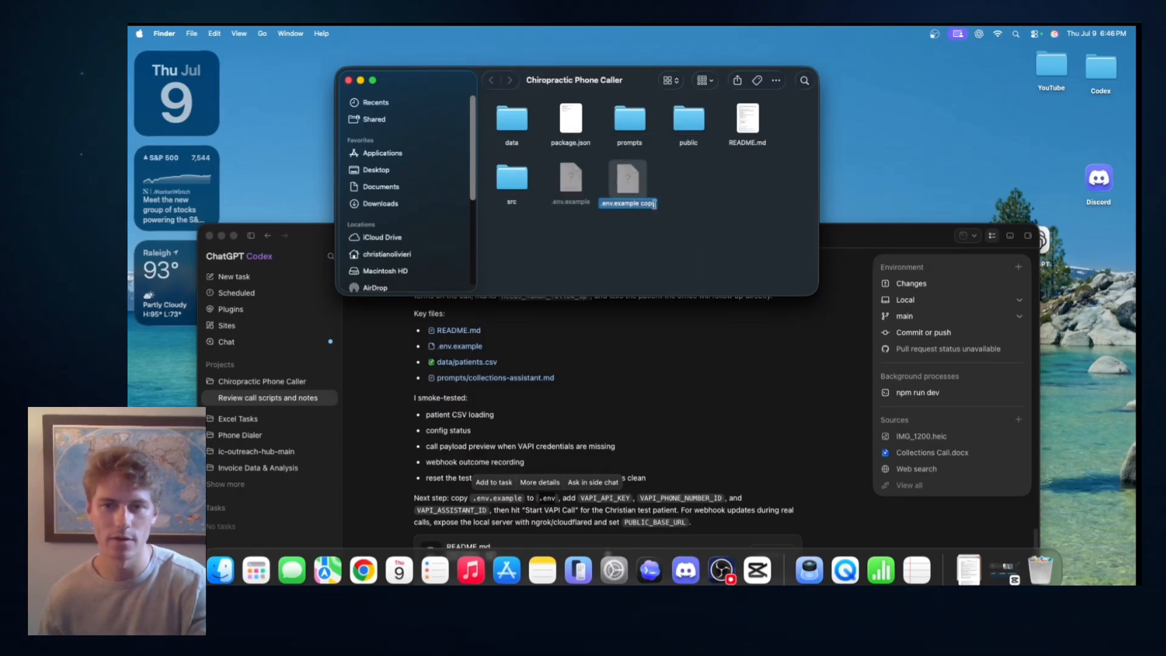
Retry the rename by trimming ".example copy" from the end of the duplicated file's name
left_click(654, 204)
key("BackSpace")
key("BackSpace")
key("BackSpace")
key("BackSpace")
key("BackSpace")
key("BackSpace")
key("BackSpace")
key("BackSpace")
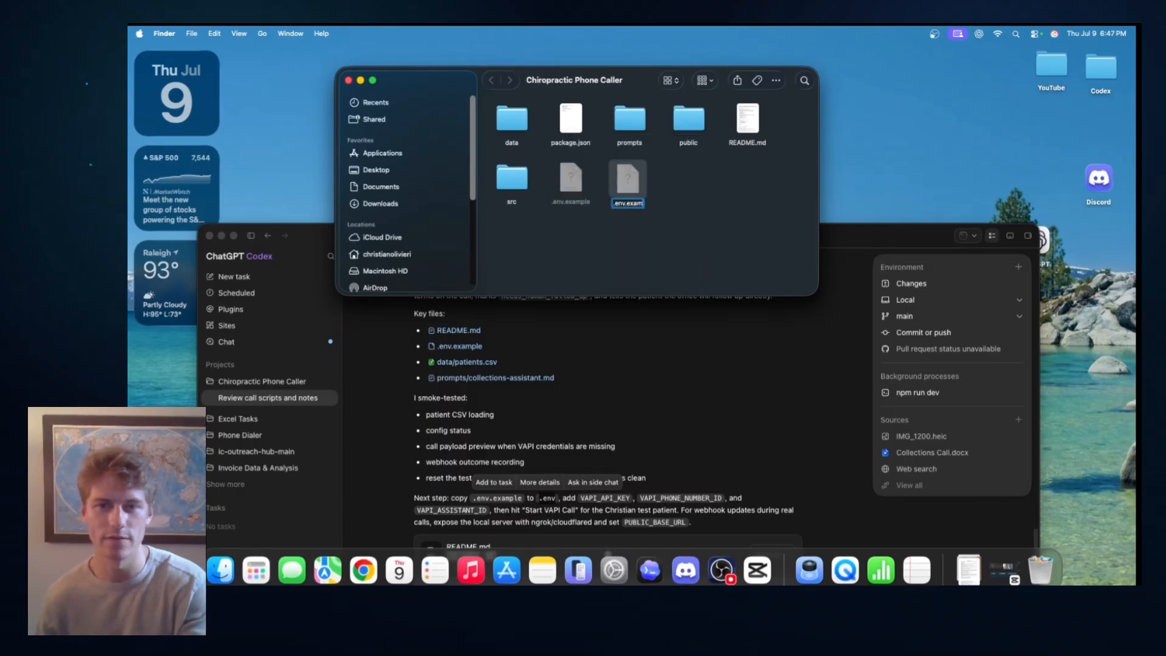
key("BackSpace")
key("BackSpace")
key("BackSpace")
key("BackSpace")
key("Return")
Copy the Finder error text and ask Codex why this error happens when renaming the file
left_click_drag(594, 227, 560, 180)
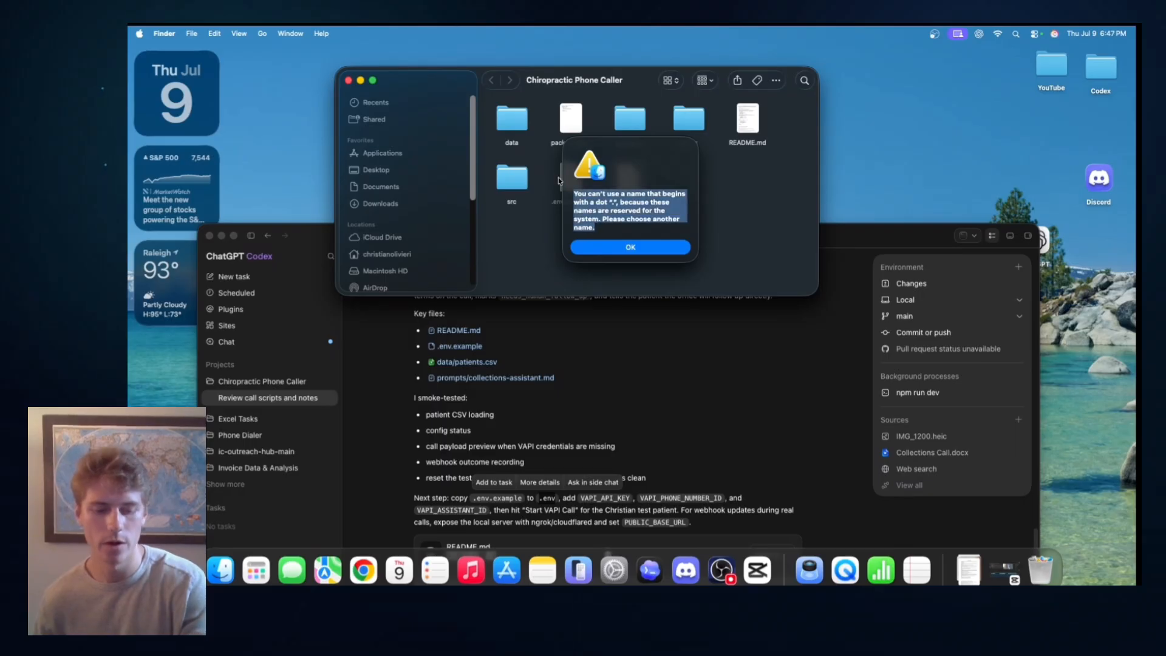
left_click(495, 319)
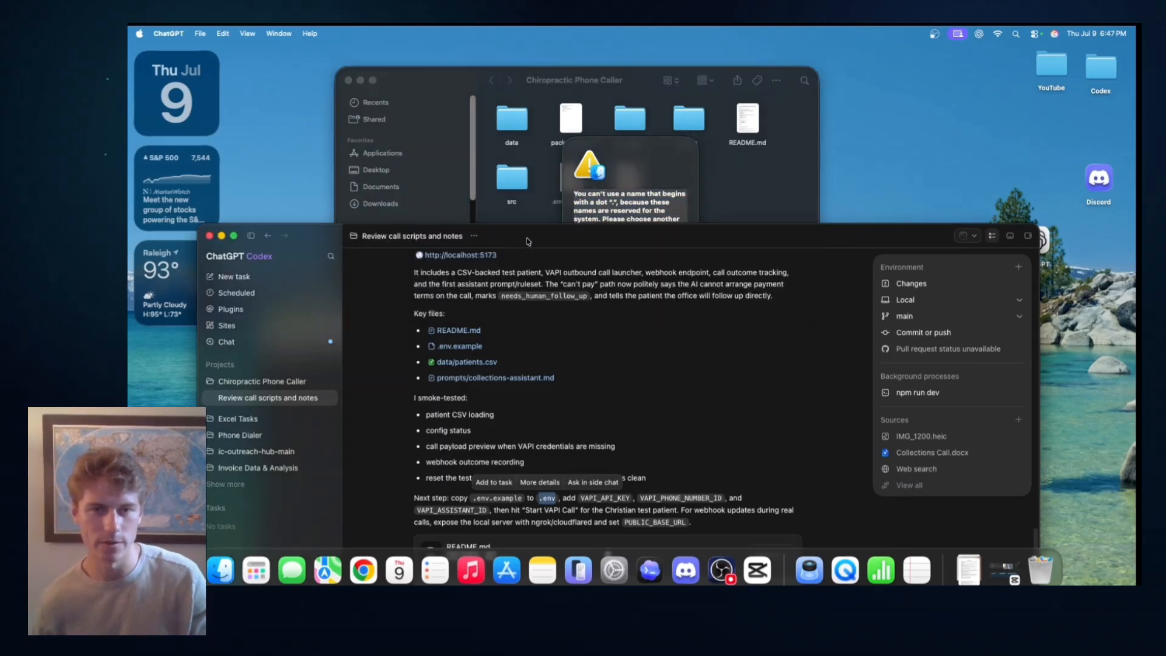
left_click_drag(527, 239, 524, 115)
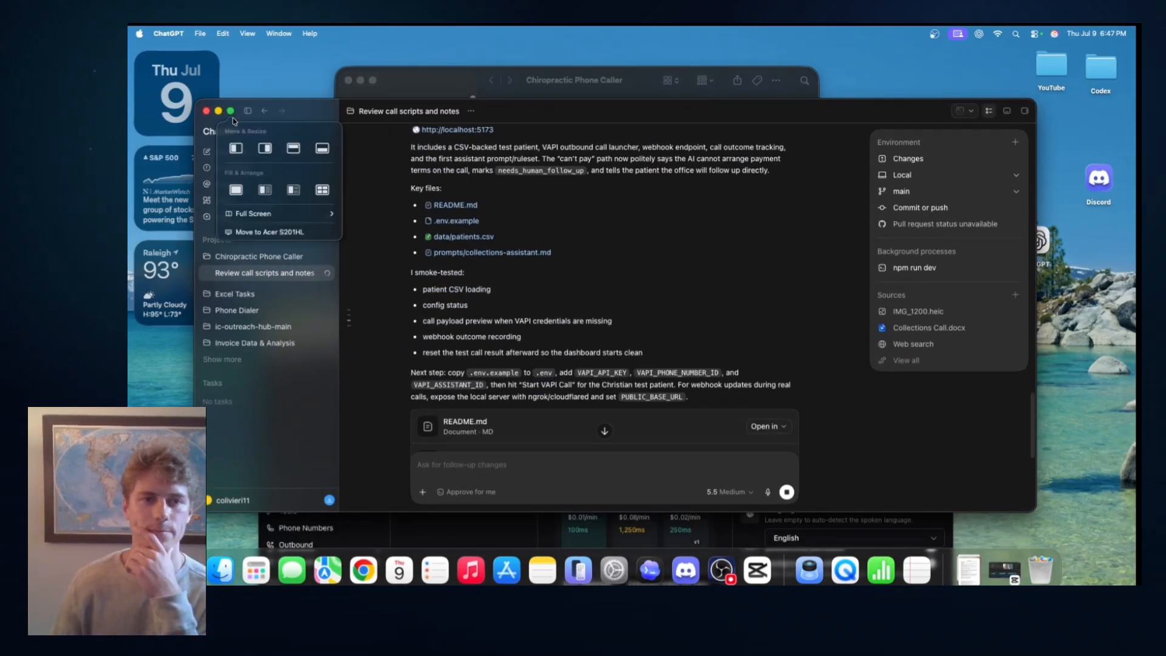
left_click(231, 111)
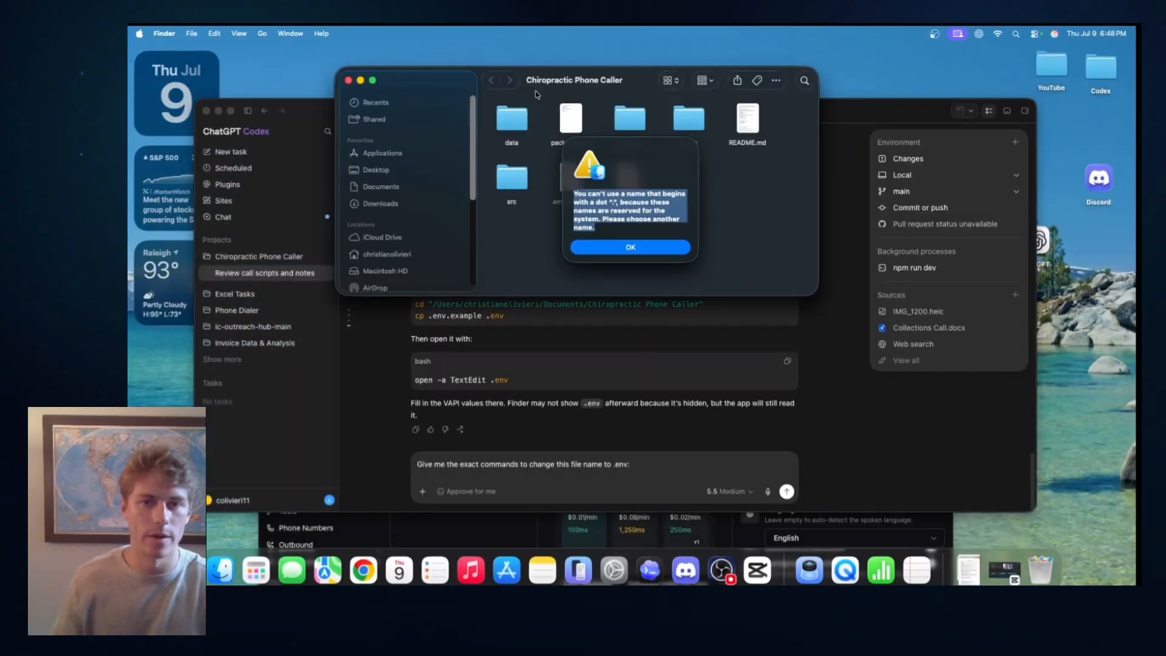
Dismiss the Finder error, ask Codex for the exact commands to rename ".env.example copy" to .env, and copy the commands it returns
left_click(659, 244)
left_click(660, 472)
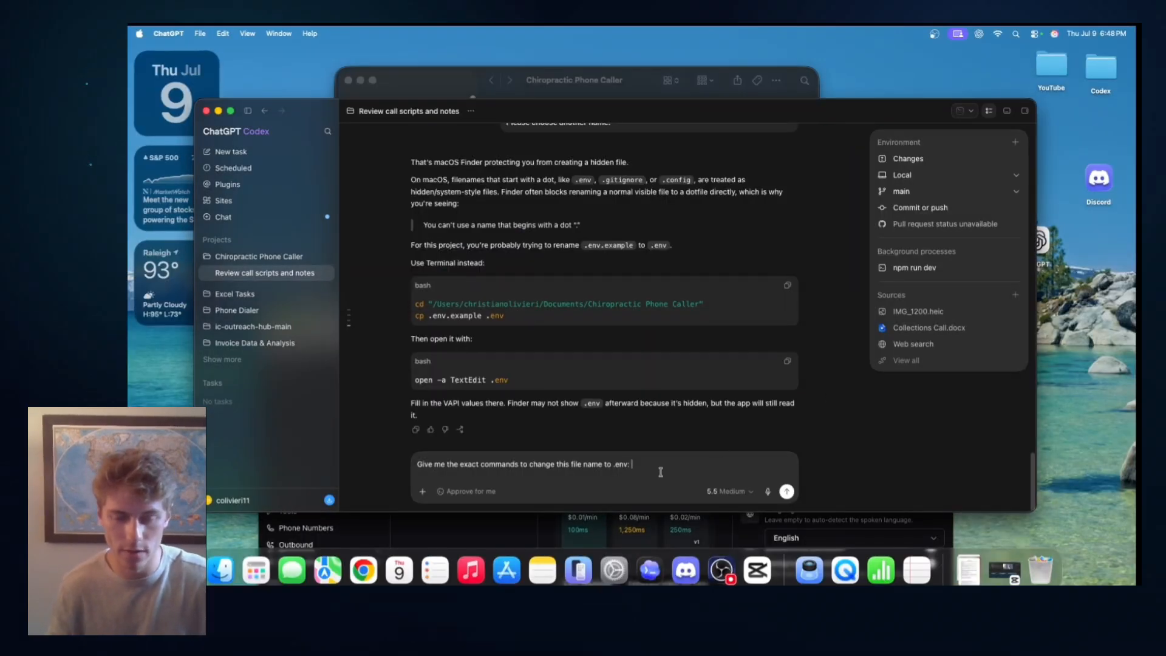
type(".env.example copy")
left_click(787, 492)
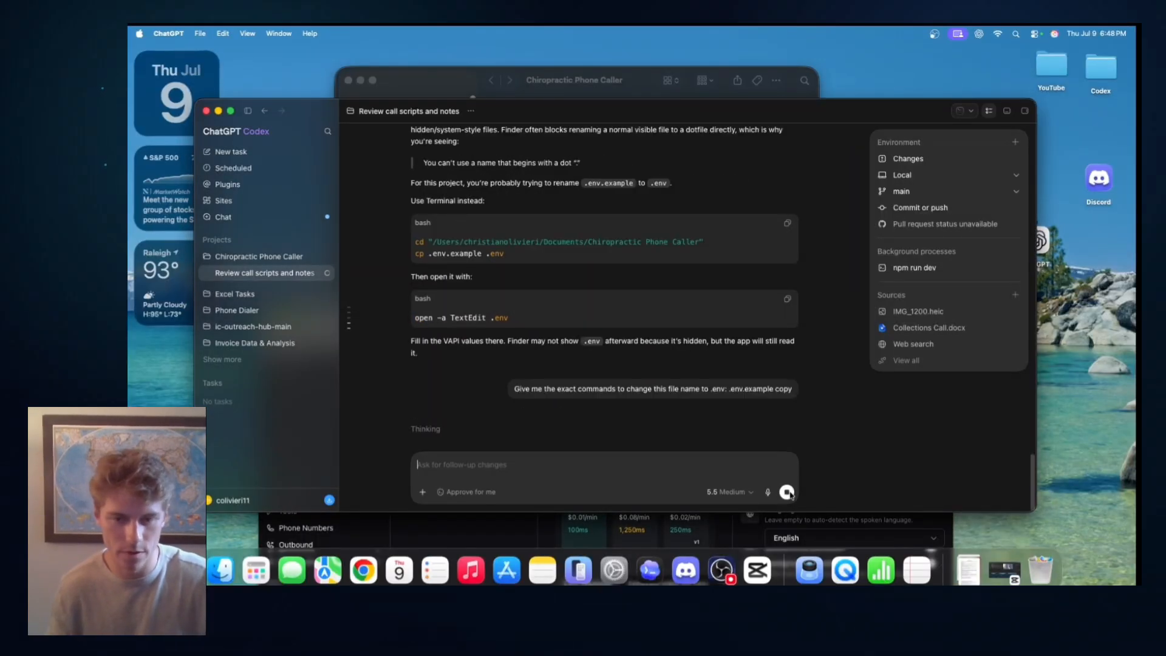
left_click(787, 325)
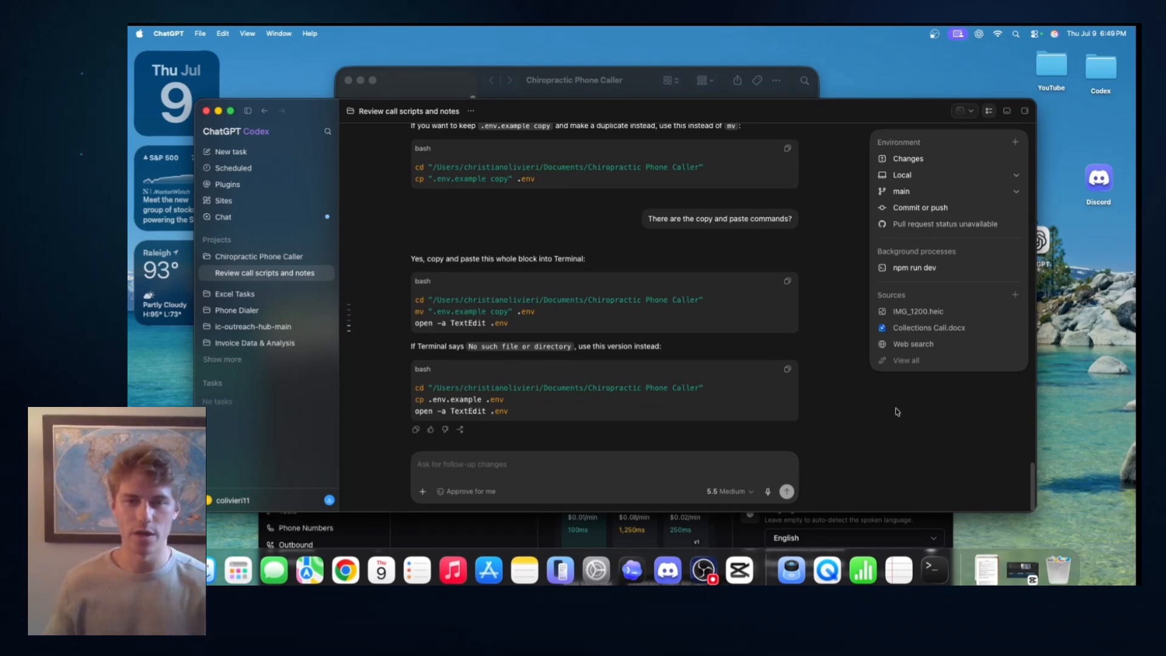
left_click(230, 110)
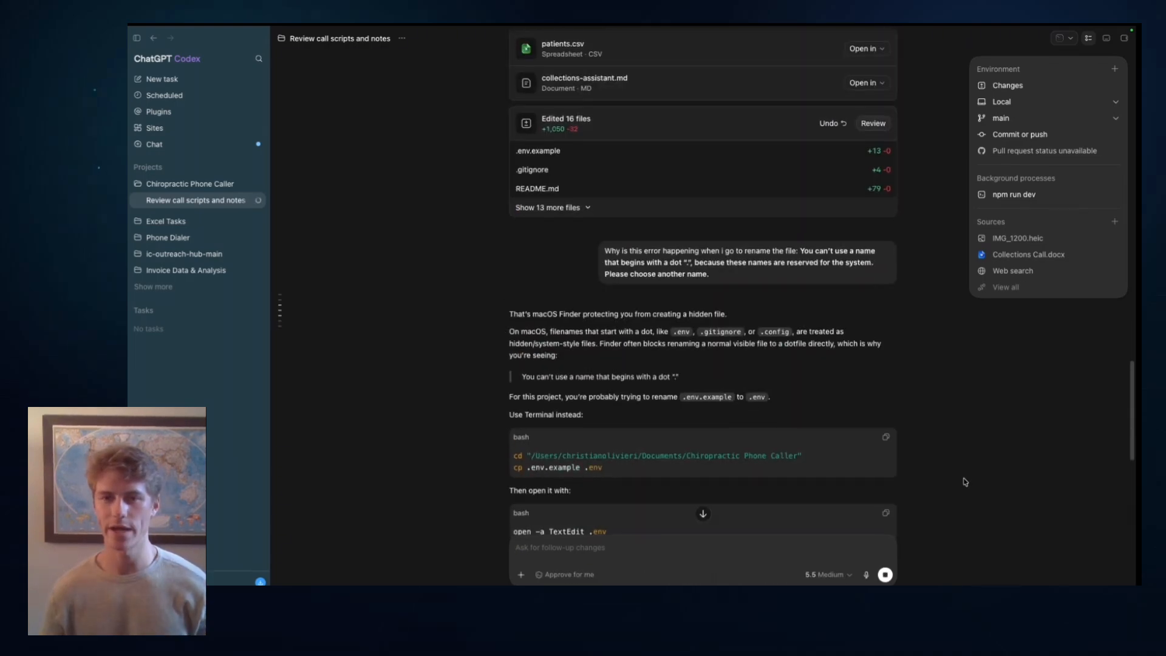
scroll(963, 495, "down", 15)
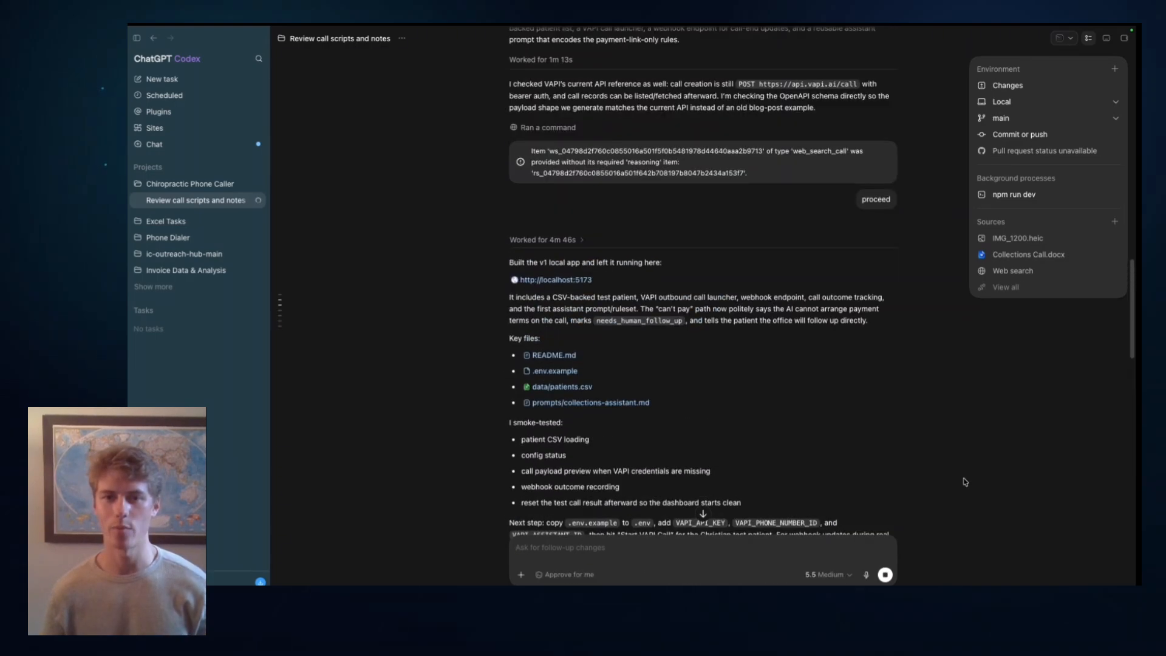
scroll(965, 482, "up", 1)
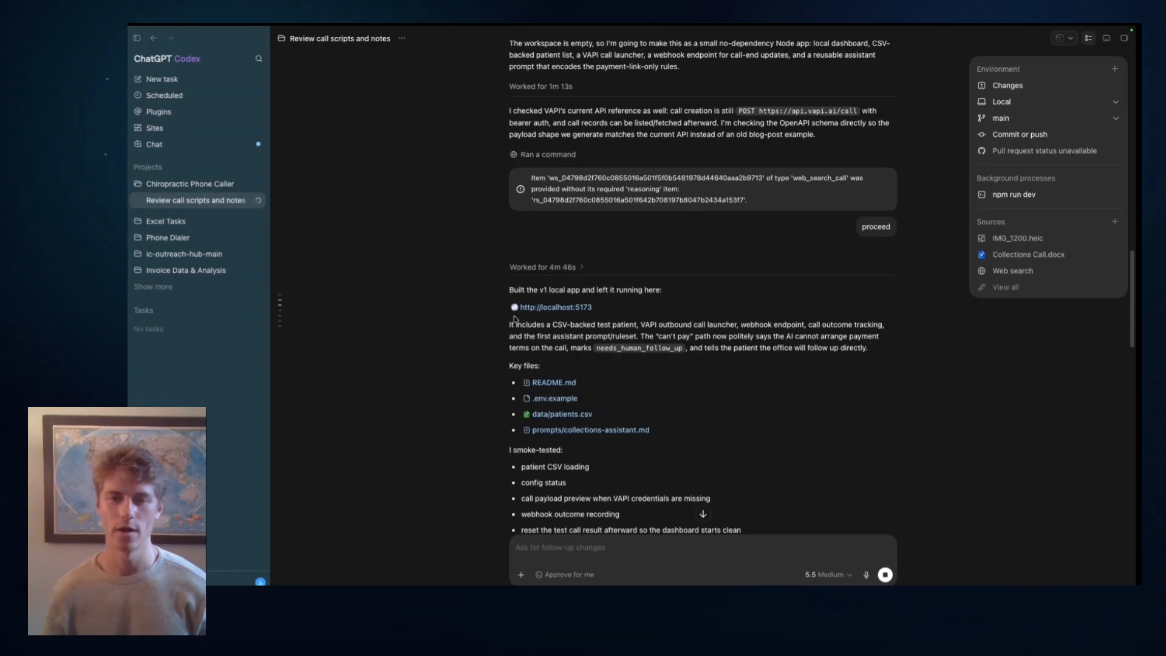
left_click_drag(514, 319, 592, 320)
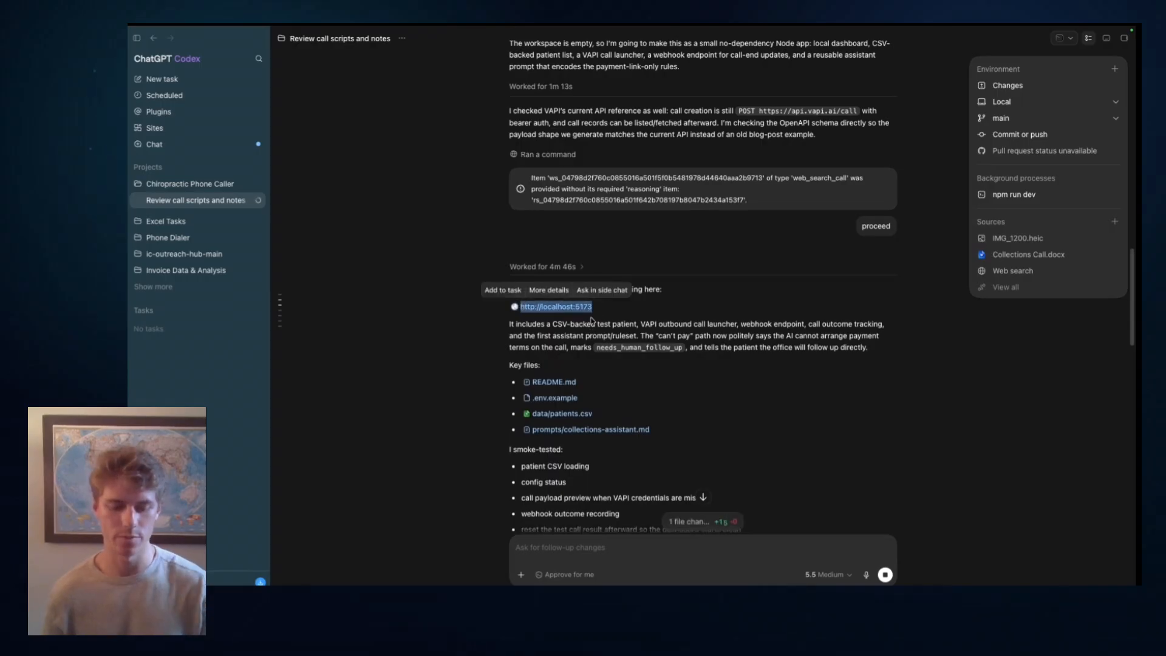
left_click(571, 317)
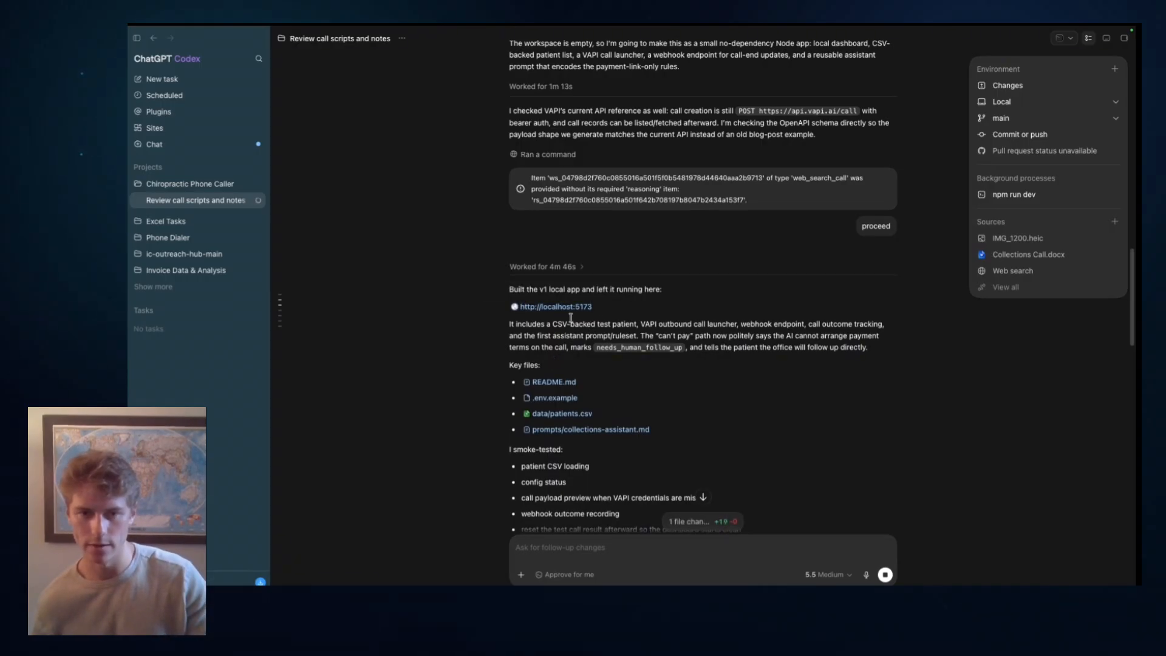
left_click(568, 307)
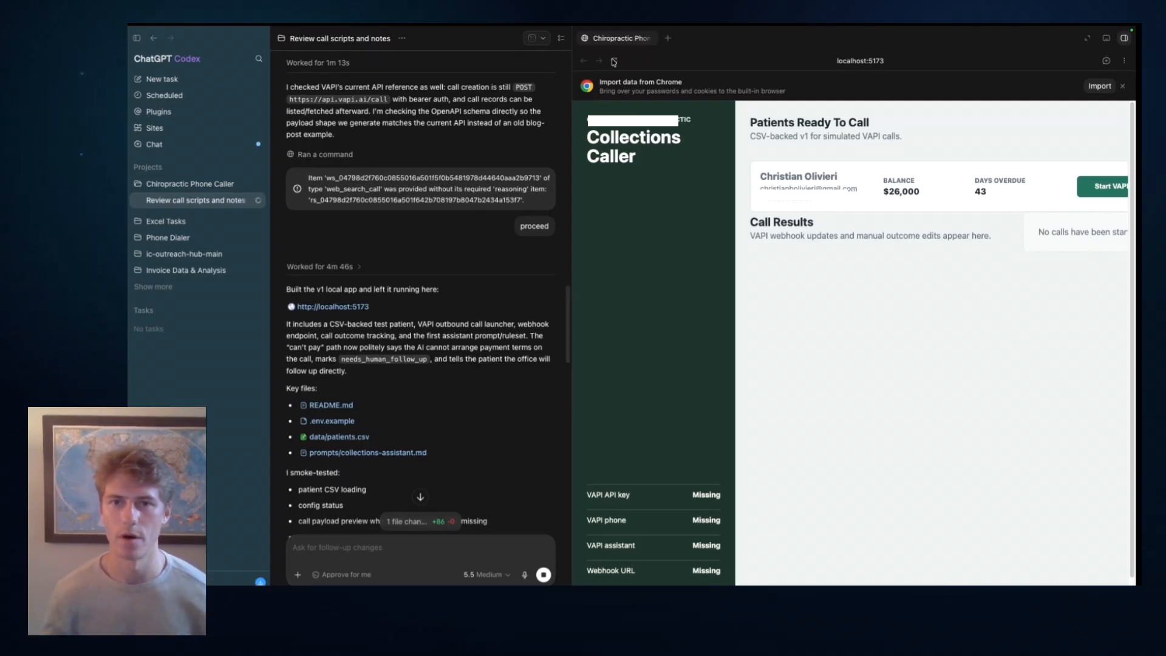
left_click(1122, 87)
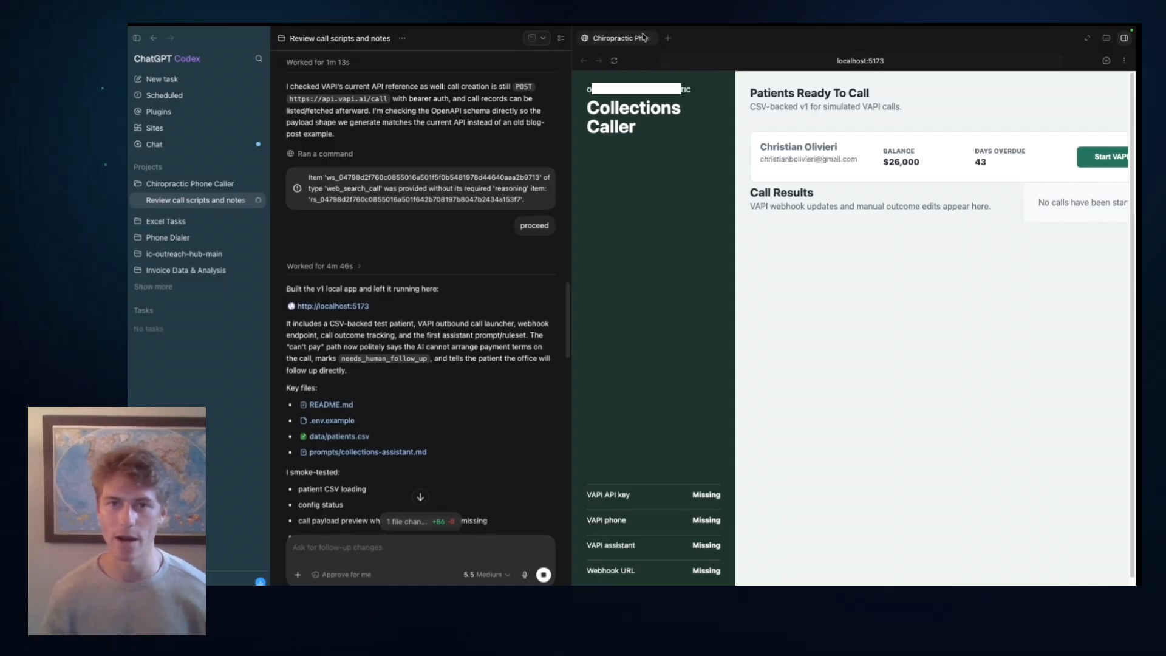
Switch from Codex to Chrome and show the local Collections Caller app full screen
mouse_move(367, 41)
left_click(158, 50)
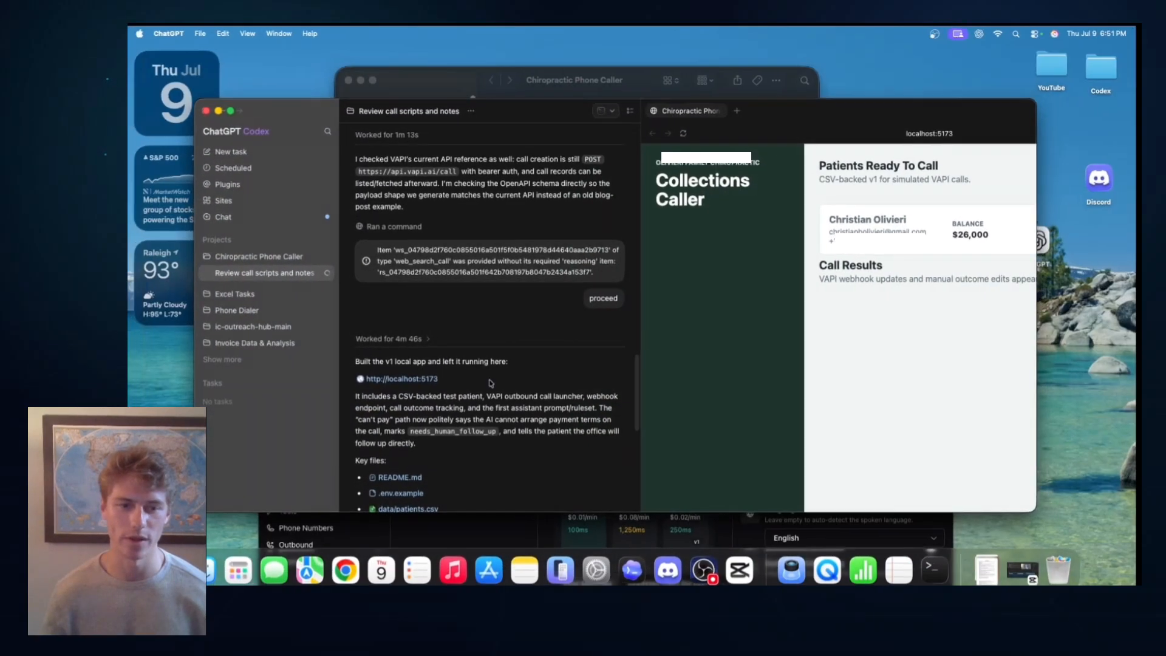
left_click(345, 569)
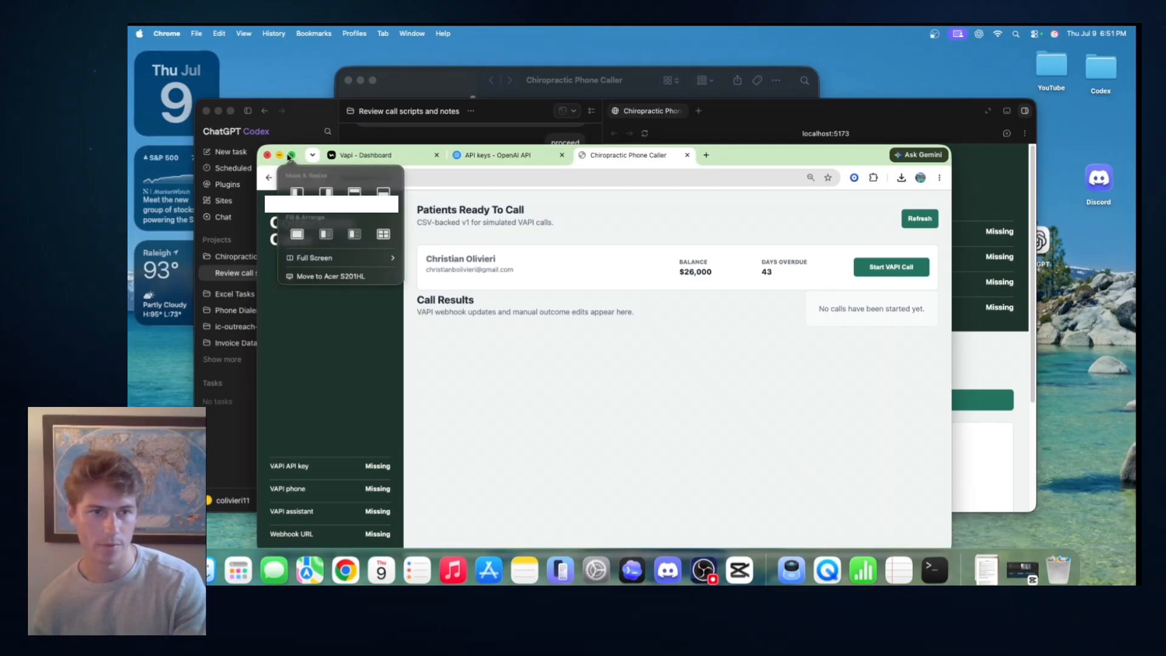
left_click(290, 158)
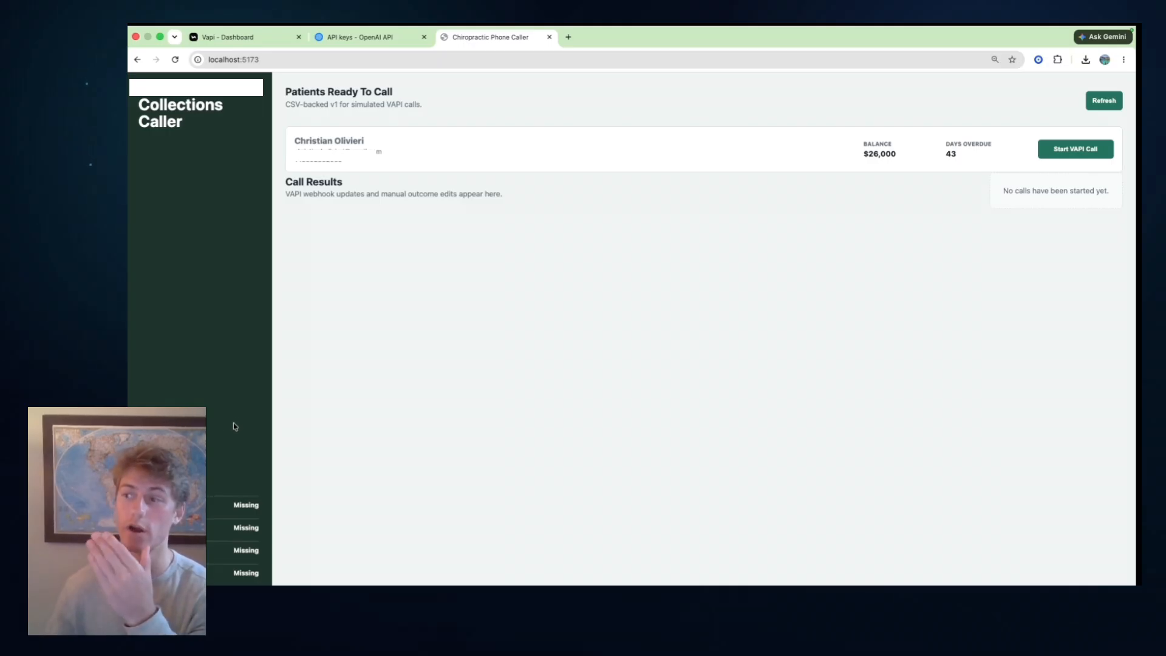
mouse_move(162, 36)
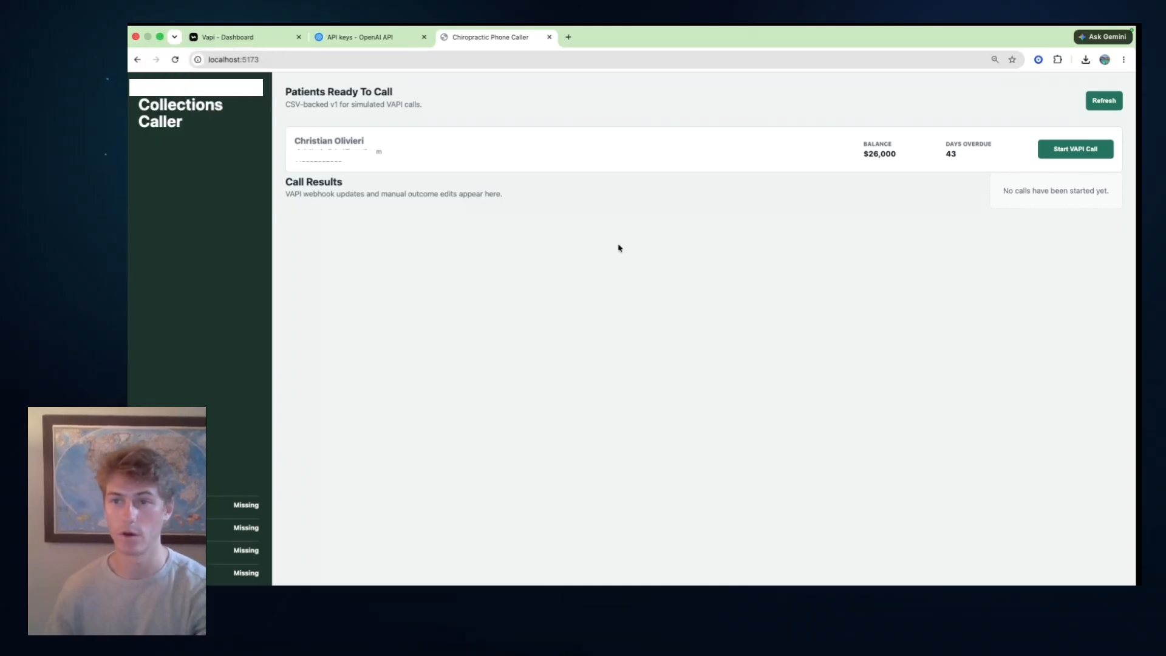
Review the listed patient's contact details, balance and days overdue under Patients Ready To Call
left_click_drag(919, 149, 296, 152)
left_click(475, 250)
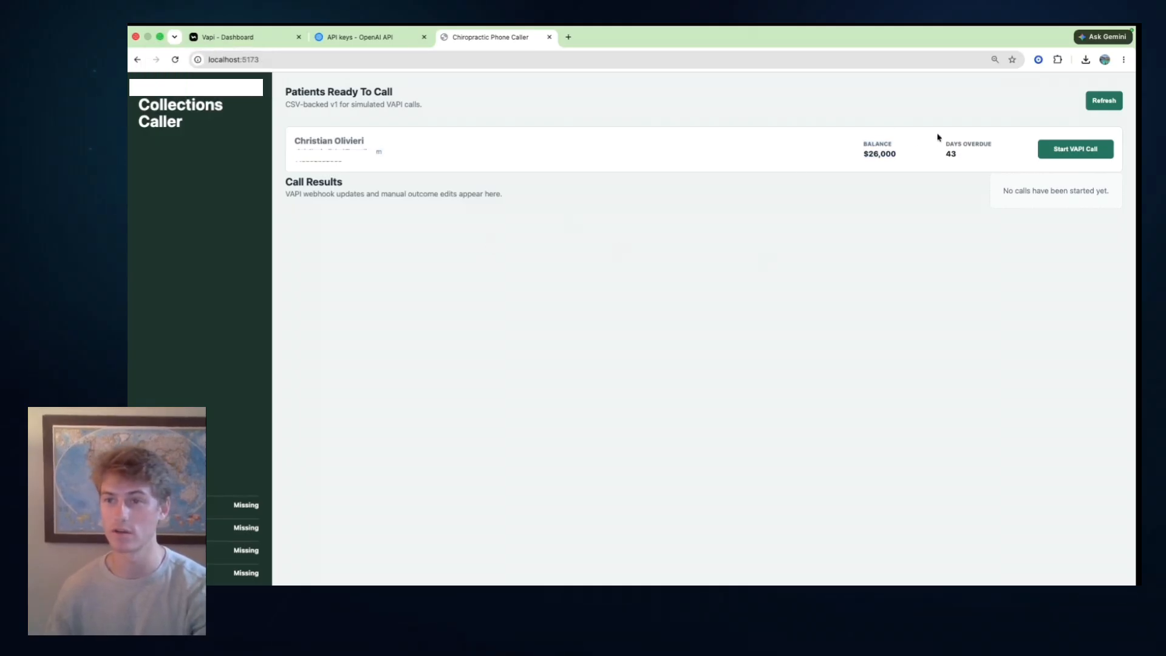
left_click_drag(942, 138, 989, 159)
left_click(850, 239)
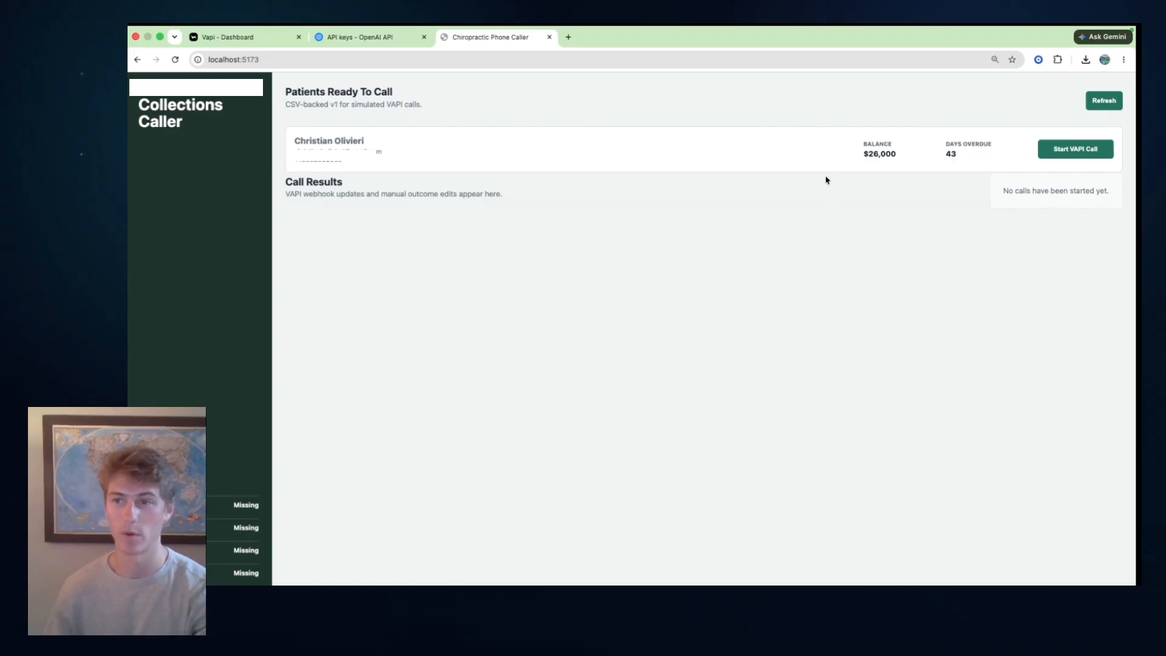
left_click_drag(359, 166, 295, 152)
left_click(786, 242)
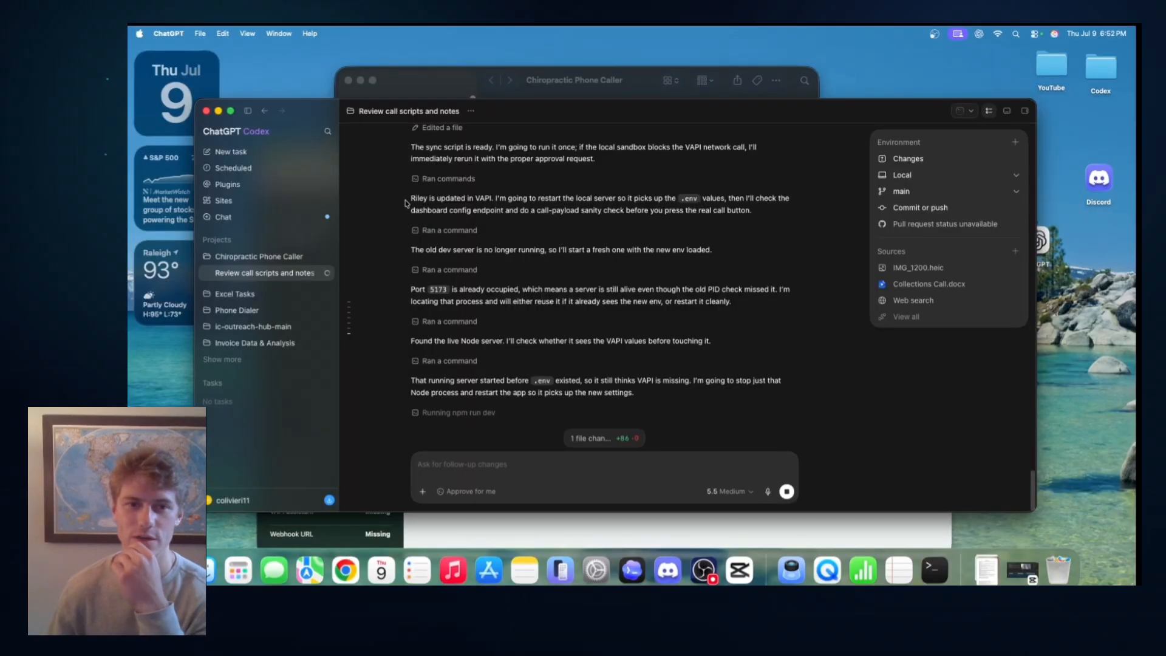
Check Codex's note about the Riley update and show the Vapi dashboard full screen in Chrome
left_click_drag(410, 199, 492, 200)
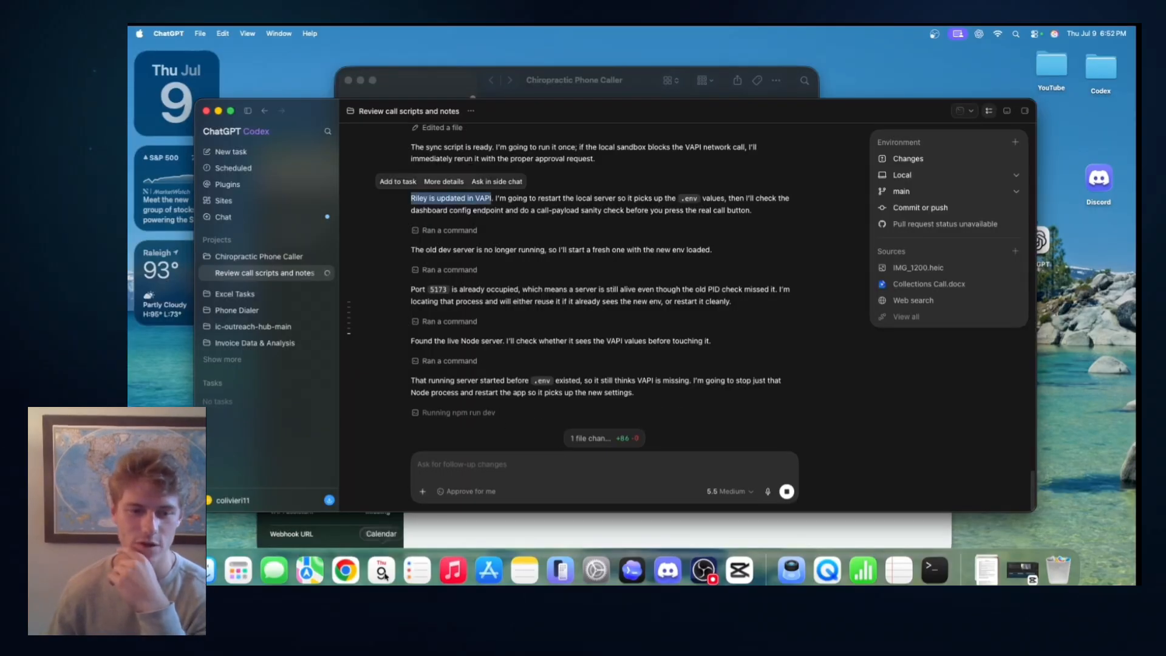
left_click(365, 535)
left_click(358, 155)
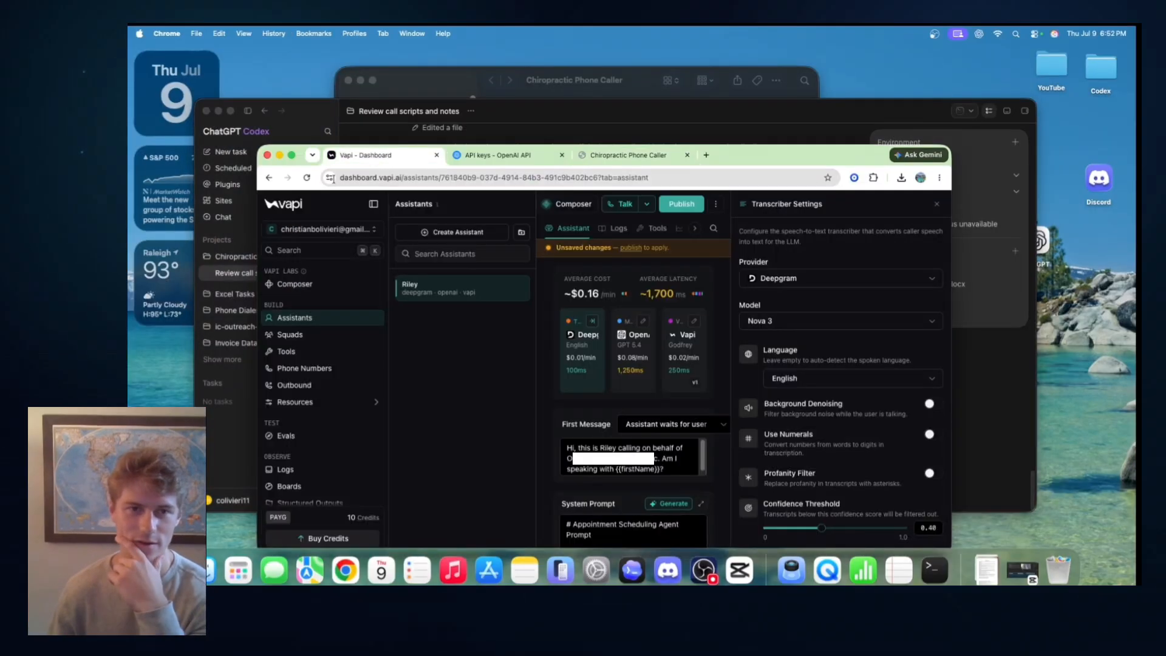
left_click(291, 155)
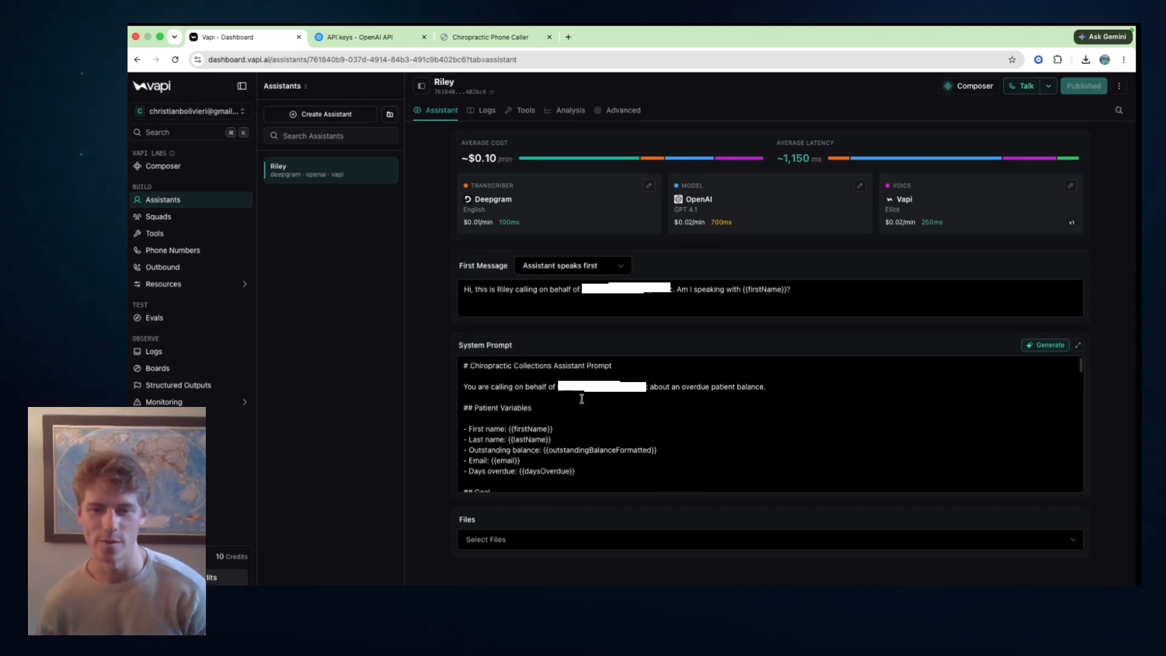
Read through Riley's chiropractic collections system prompt to its closing section and return to its beginning
scroll(581, 398, "down", 20)
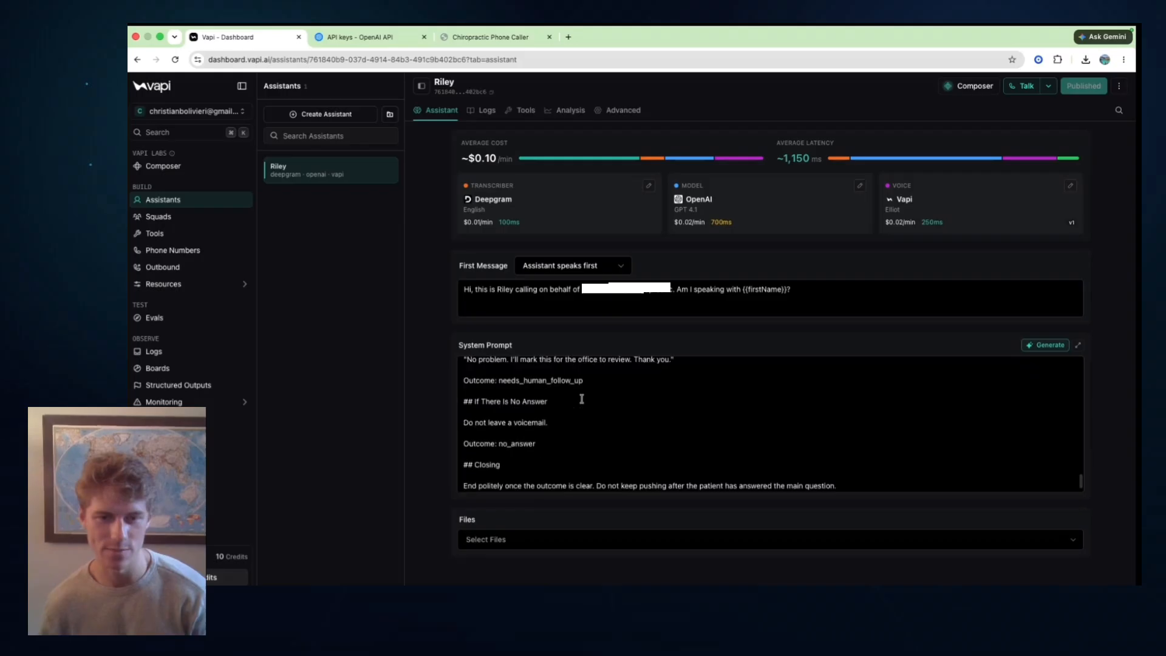
scroll(571, 400, "down", 1)
scroll(559, 402, "up", 8)
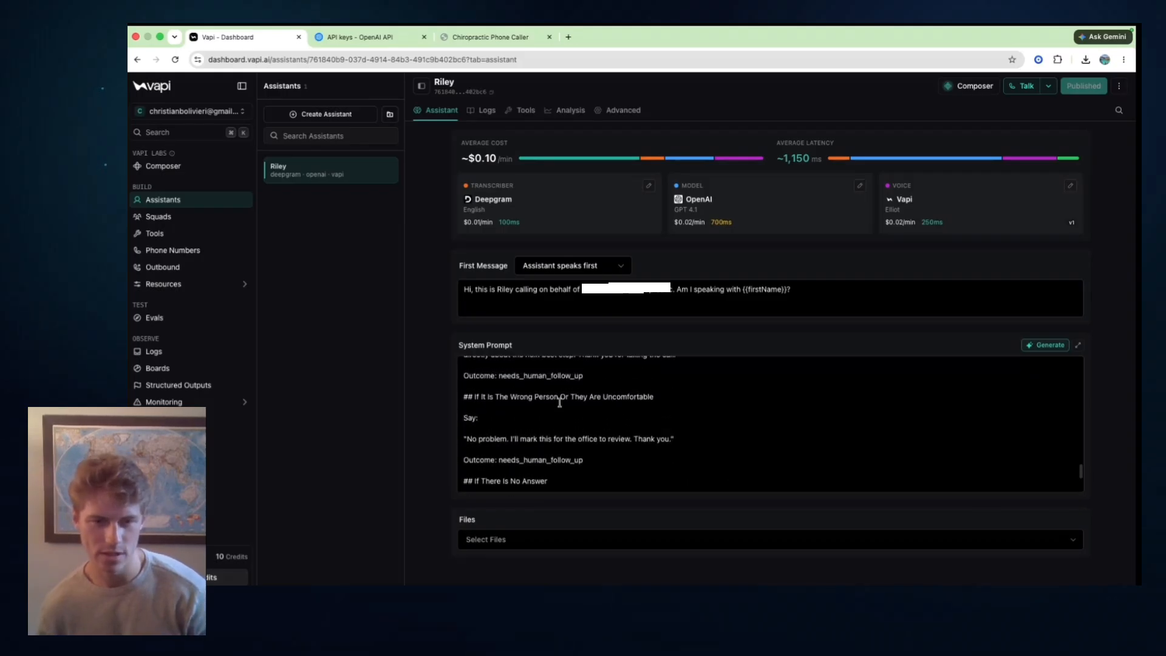
scroll(559, 402, "up", 15)
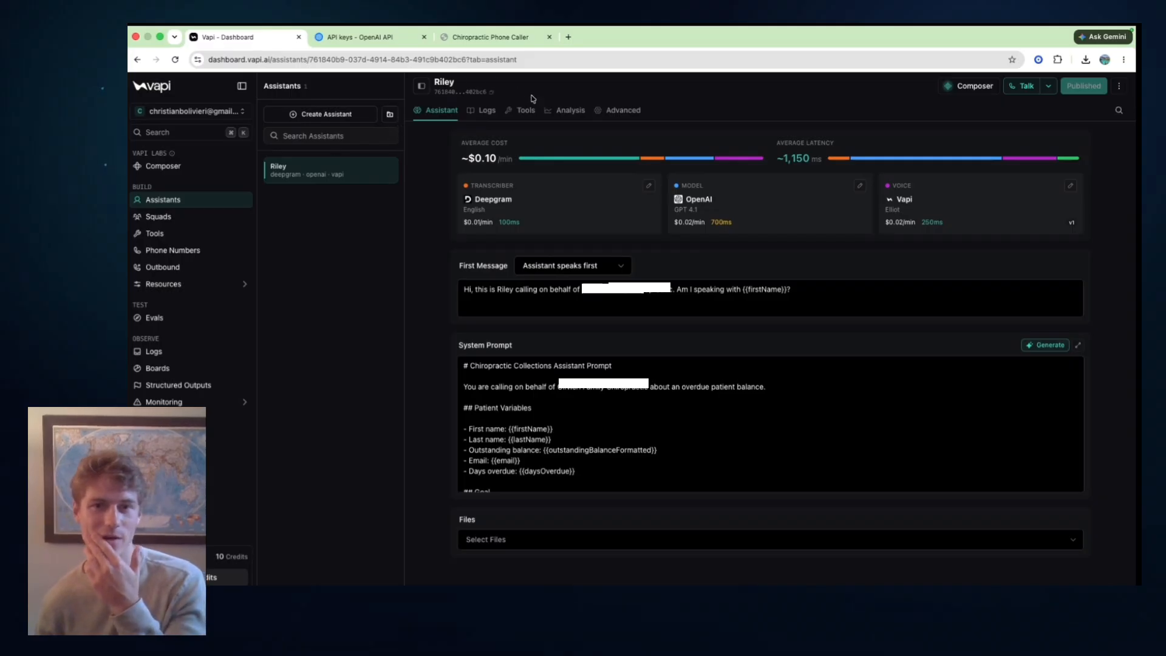
Change Riley's voice to Emma and close the voice settings
left_click(938, 198)
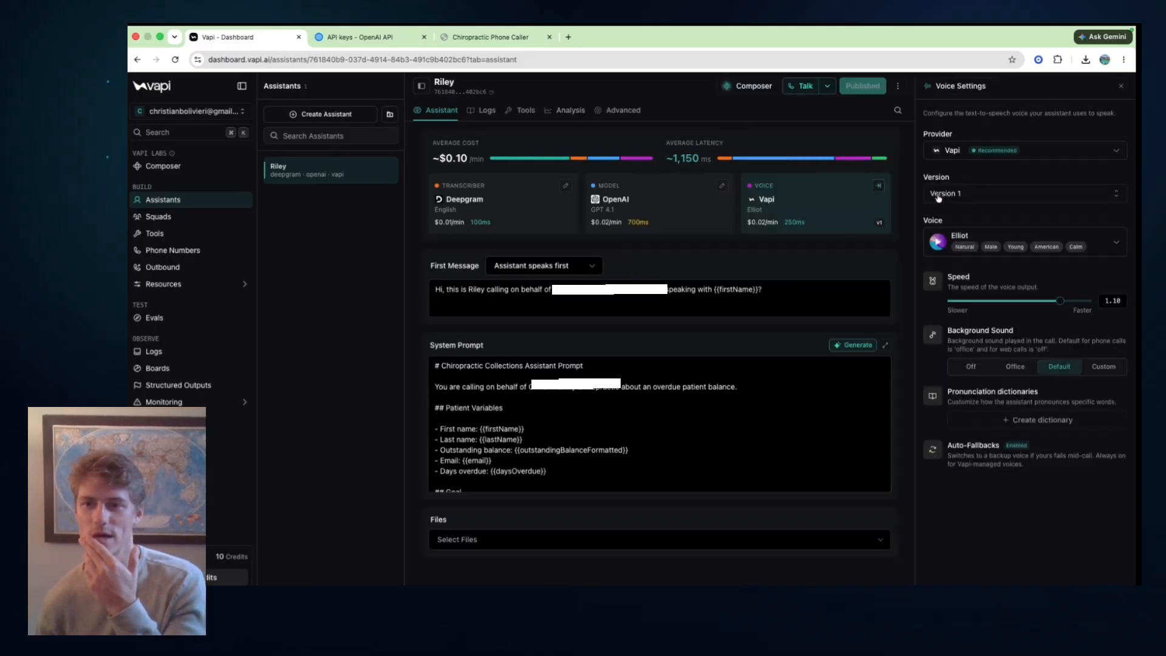
left_click(1071, 243)
scroll(1041, 398, "down", 3)
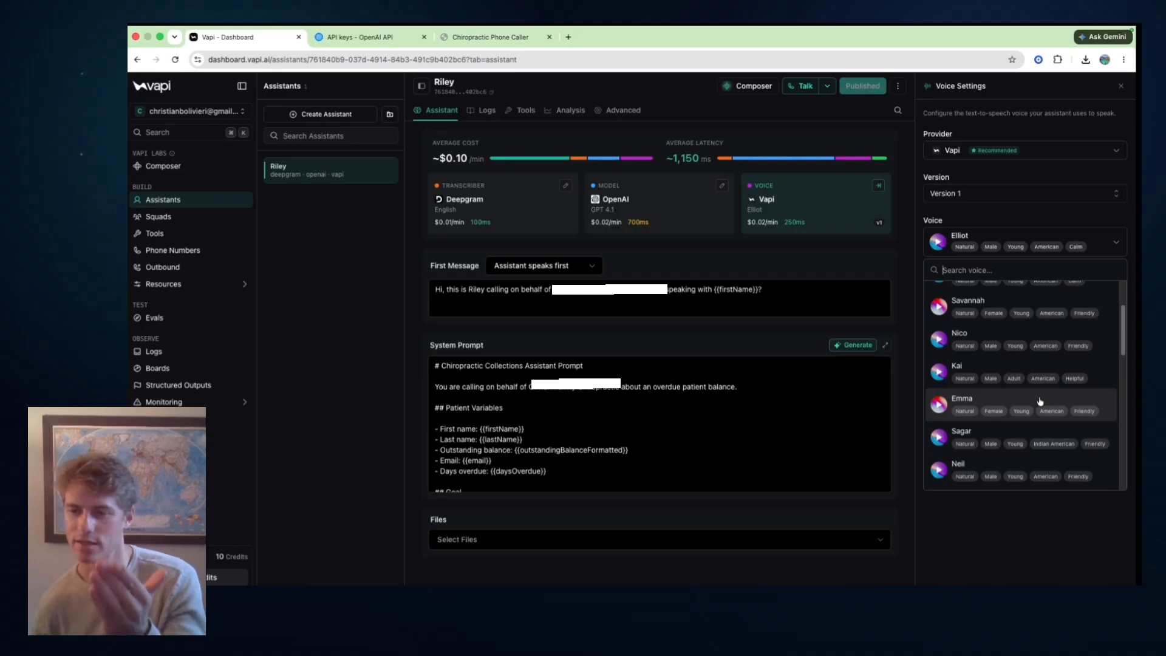
left_click(1040, 401)
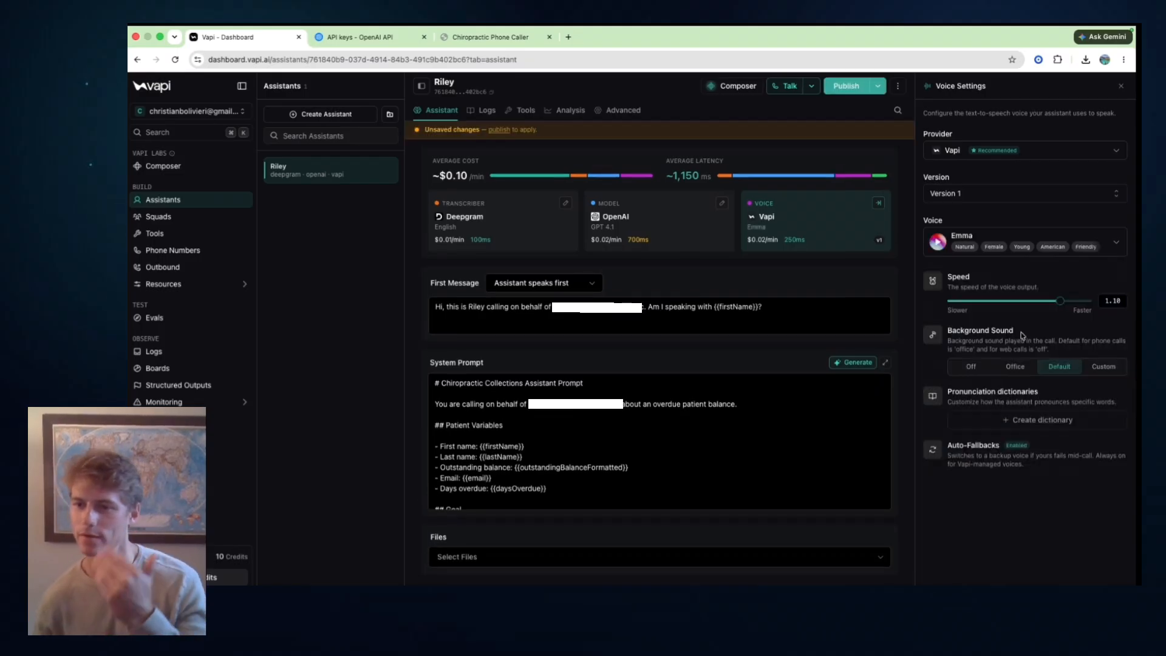
mouse_move(1061, 303)
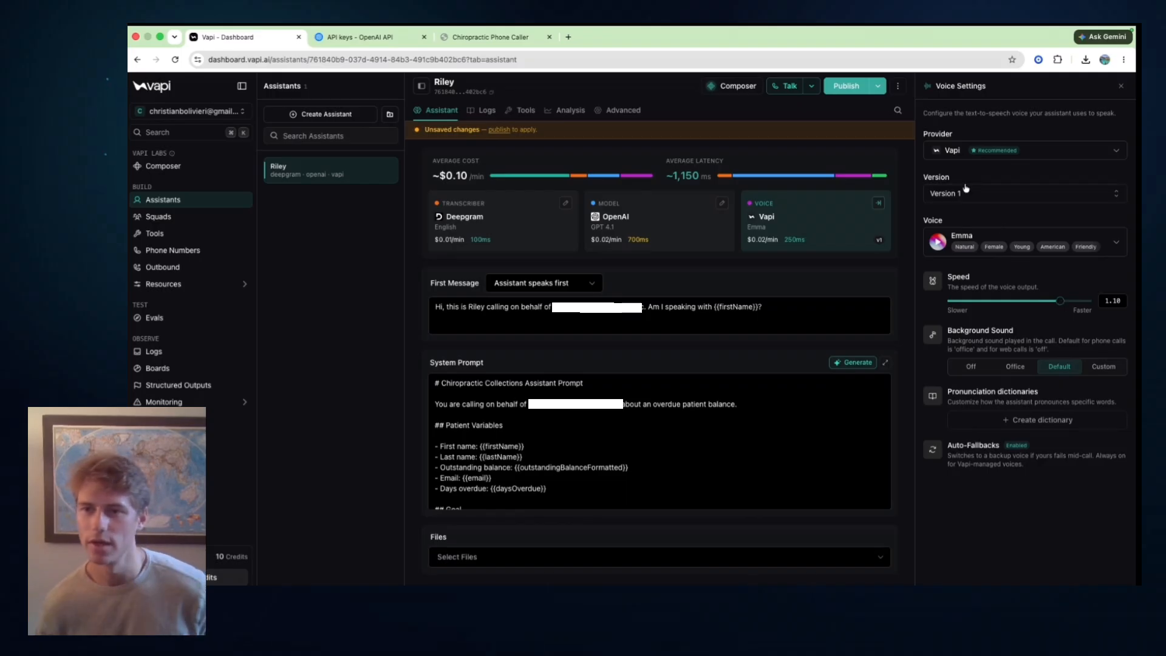
left_click(1121, 85)
Take the Vapi dashboard out of full screen and bring Codex up full screen
left_click(161, 37)
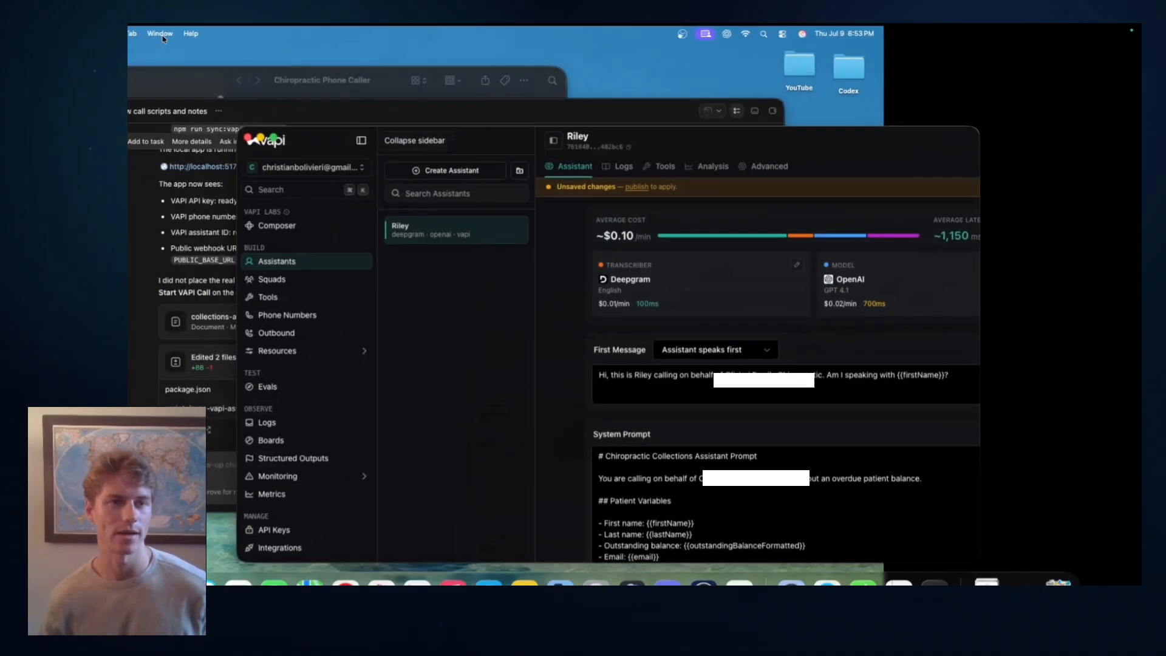
left_click(240, 112)
left_click(229, 110)
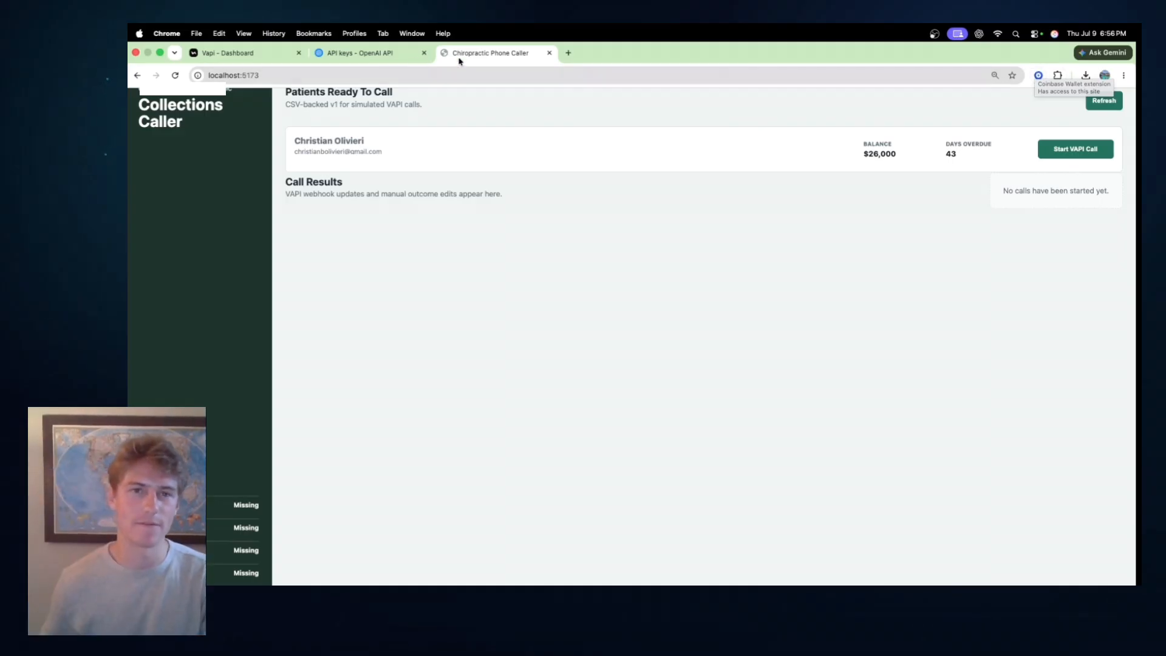
Start a VAPI call to the listed patient and read Codex's explanation of PUBLIC_BASE_URL
left_click(1082, 156)
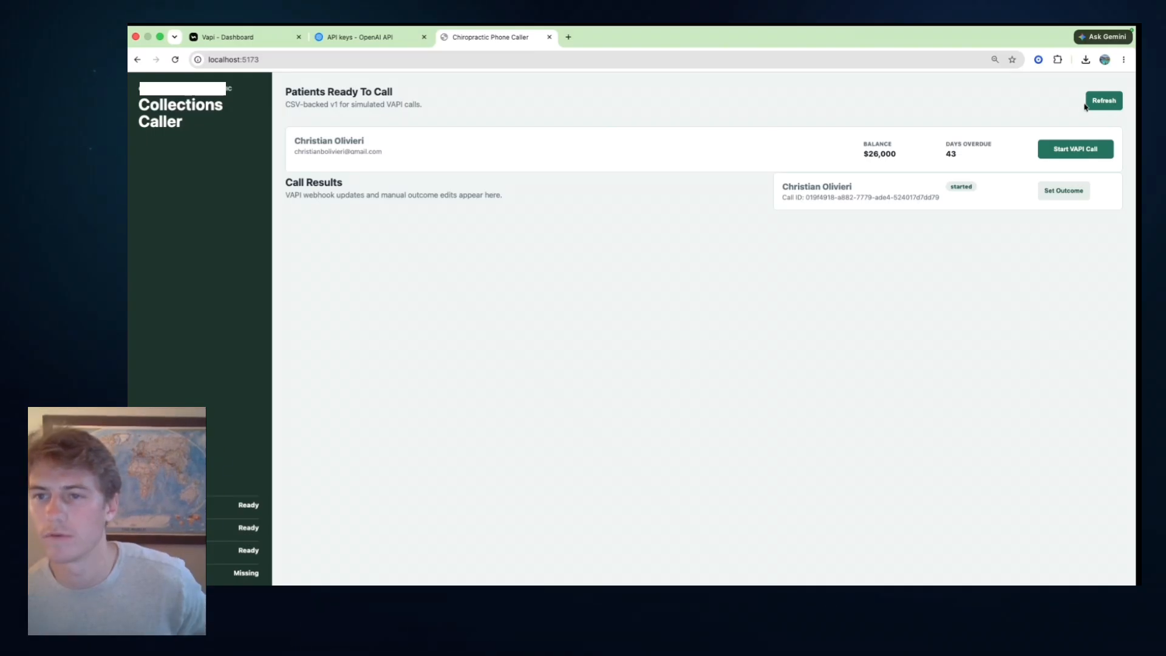
left_click(160, 38)
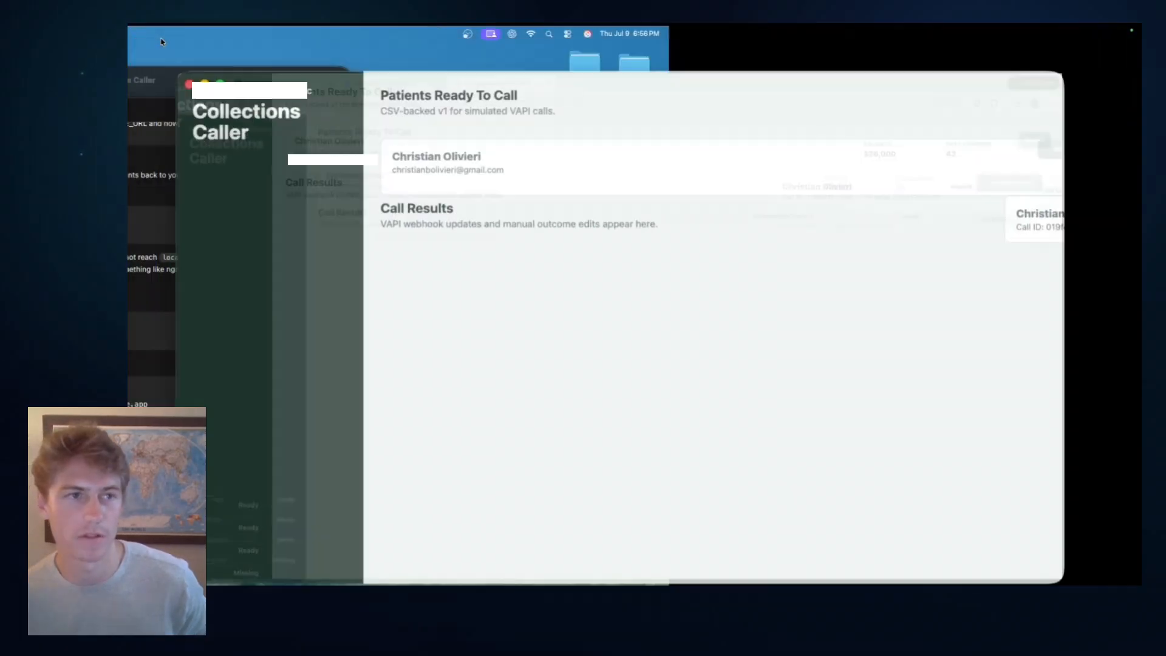
left_click(648, 133)
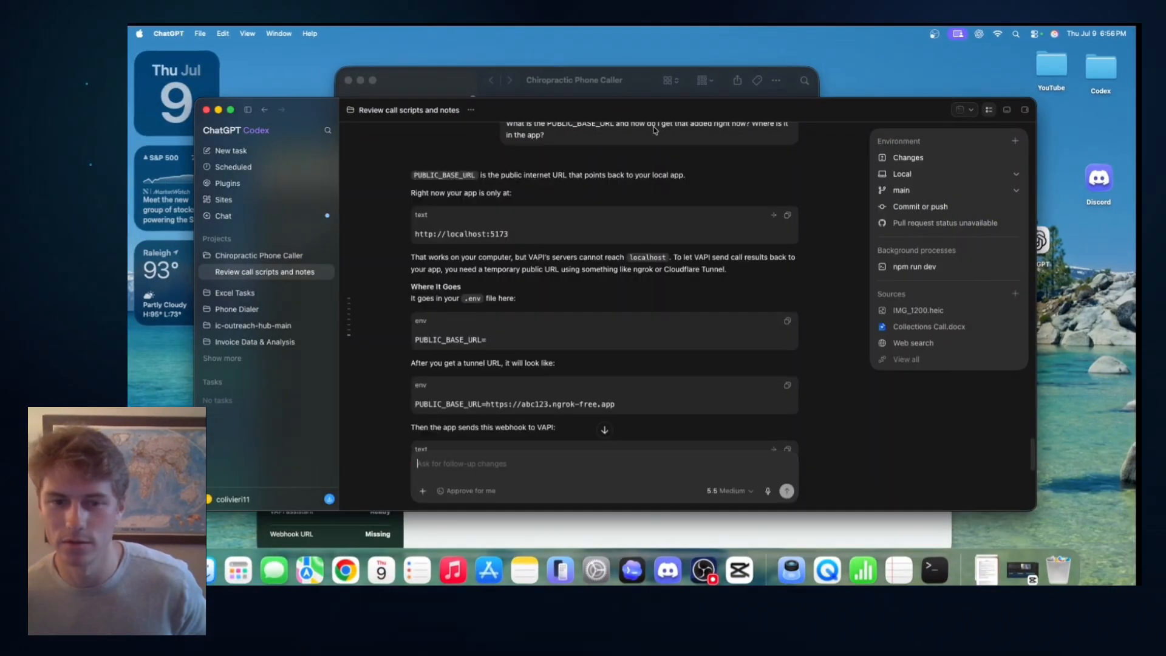
scroll(720, 340, "down", 5)
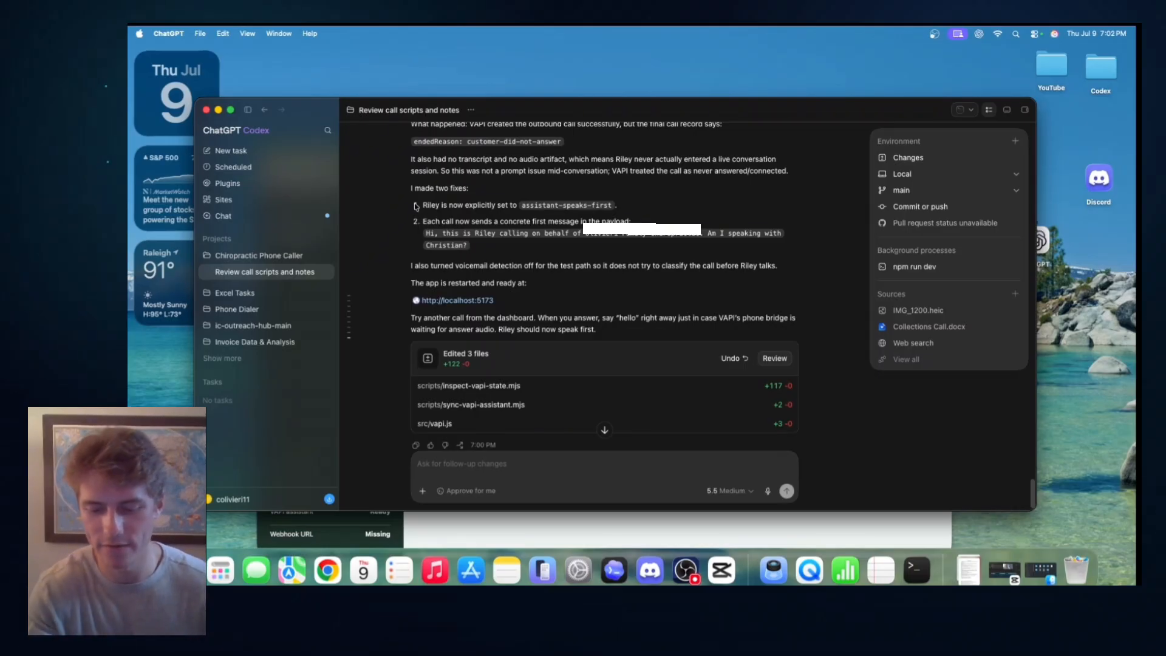
Return to the Collections Caller app in Chrome and start two more VAPI calls to the listed patient
left_click(482, 538)
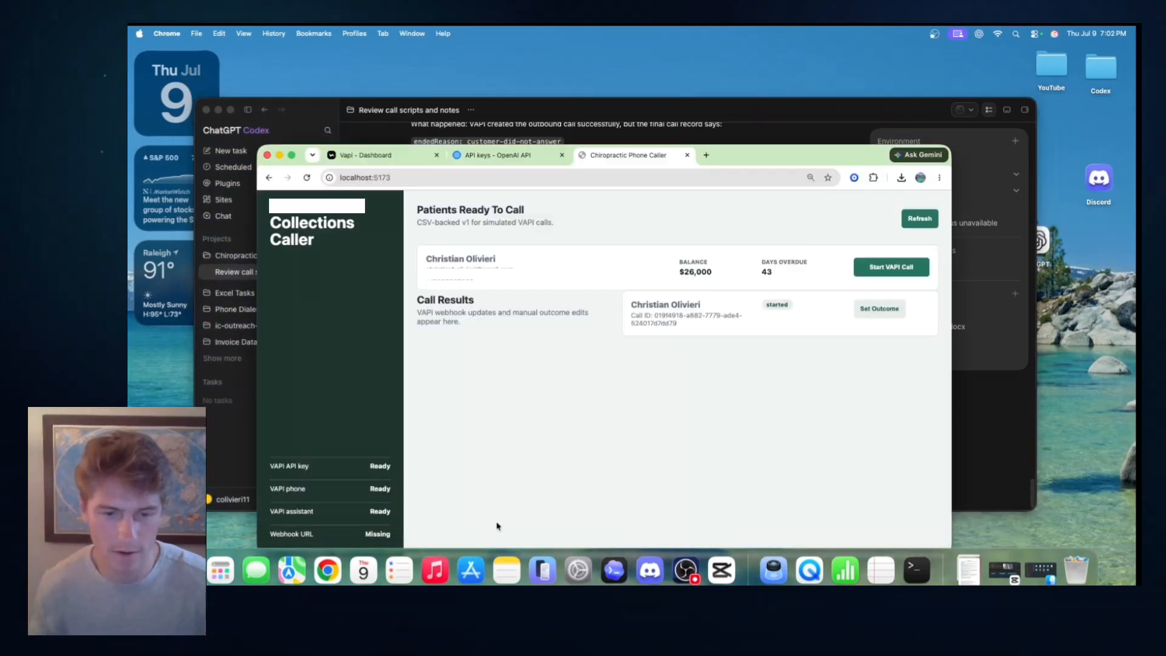
left_click(914, 274)
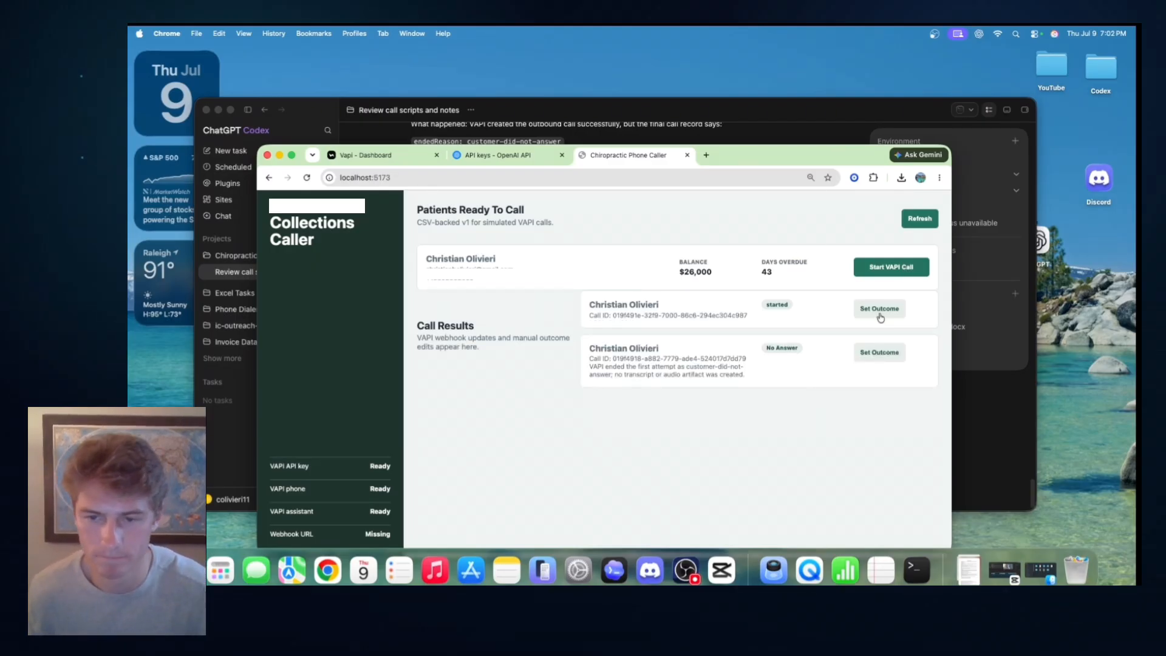
left_click(883, 271)
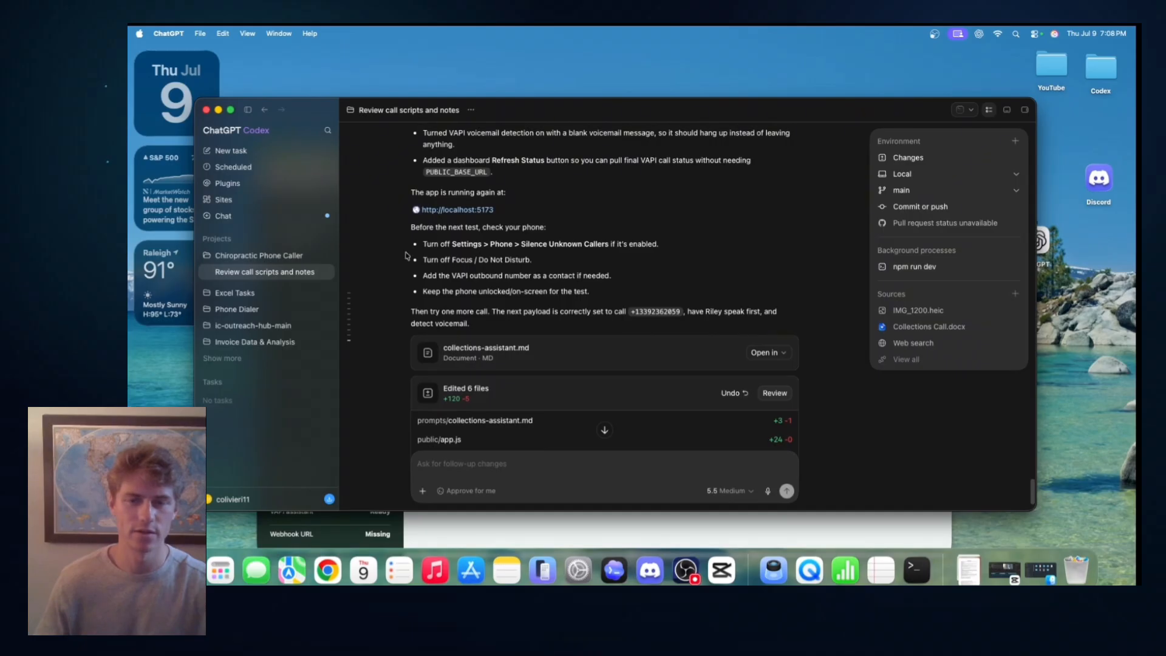
Review Codex's Silence Unknown Callers advice, show the Collections Caller app full screen and start another VAPI call to the patient
left_click_drag(453, 245, 601, 243)
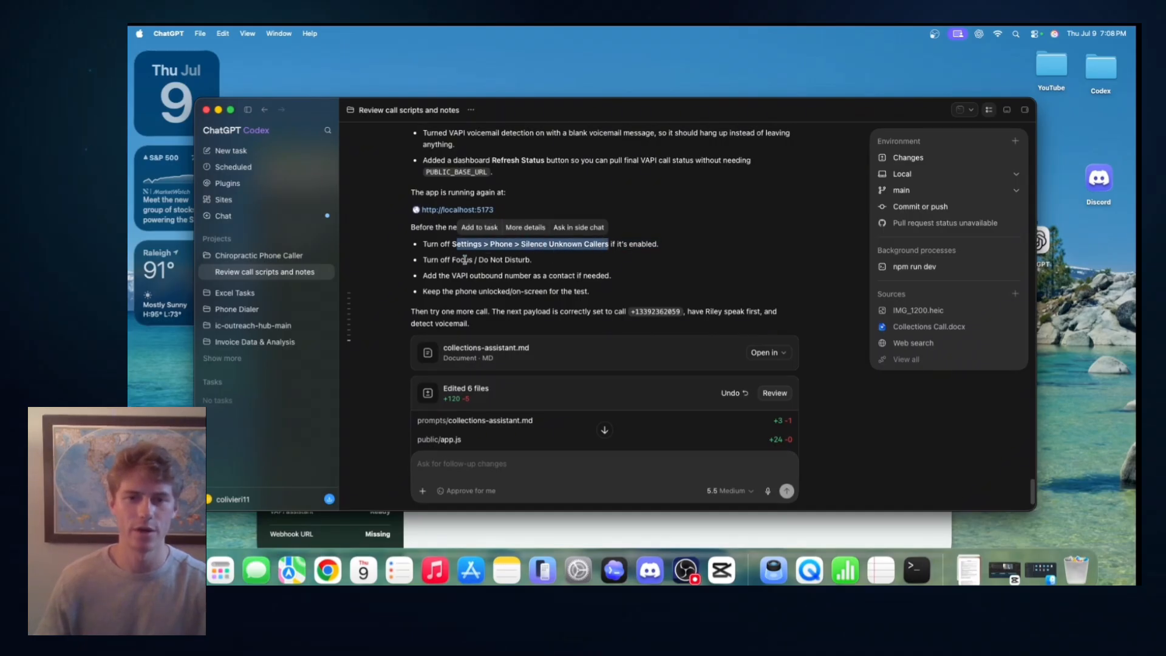
key("super+Tab")
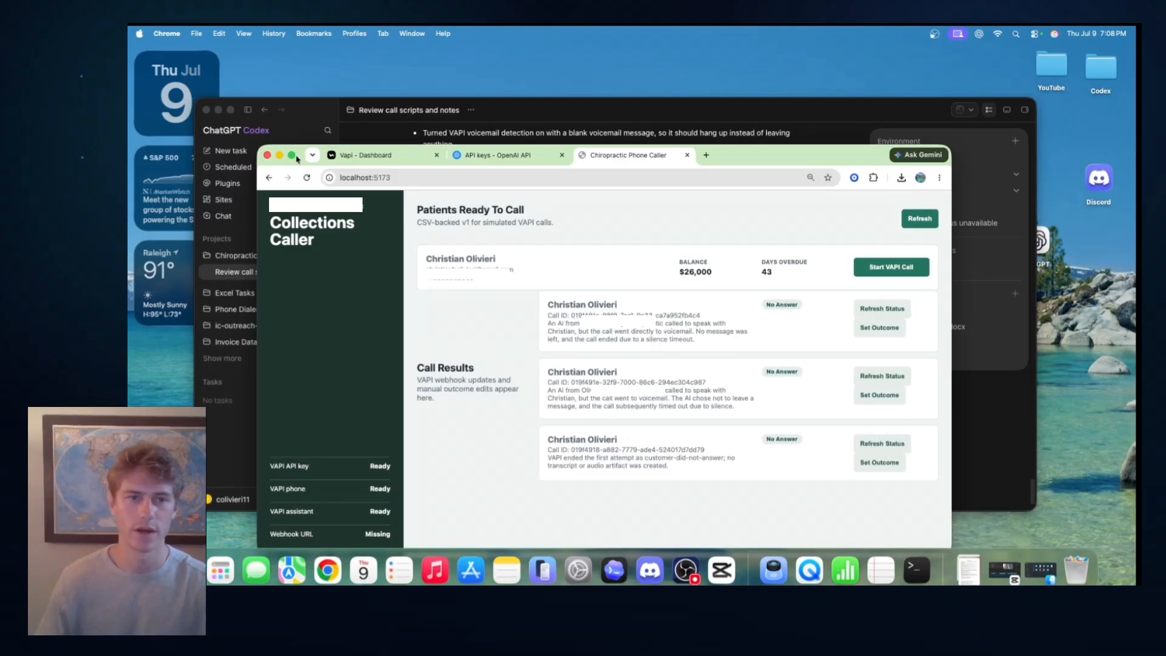
left_click(292, 154)
left_click(1078, 151)
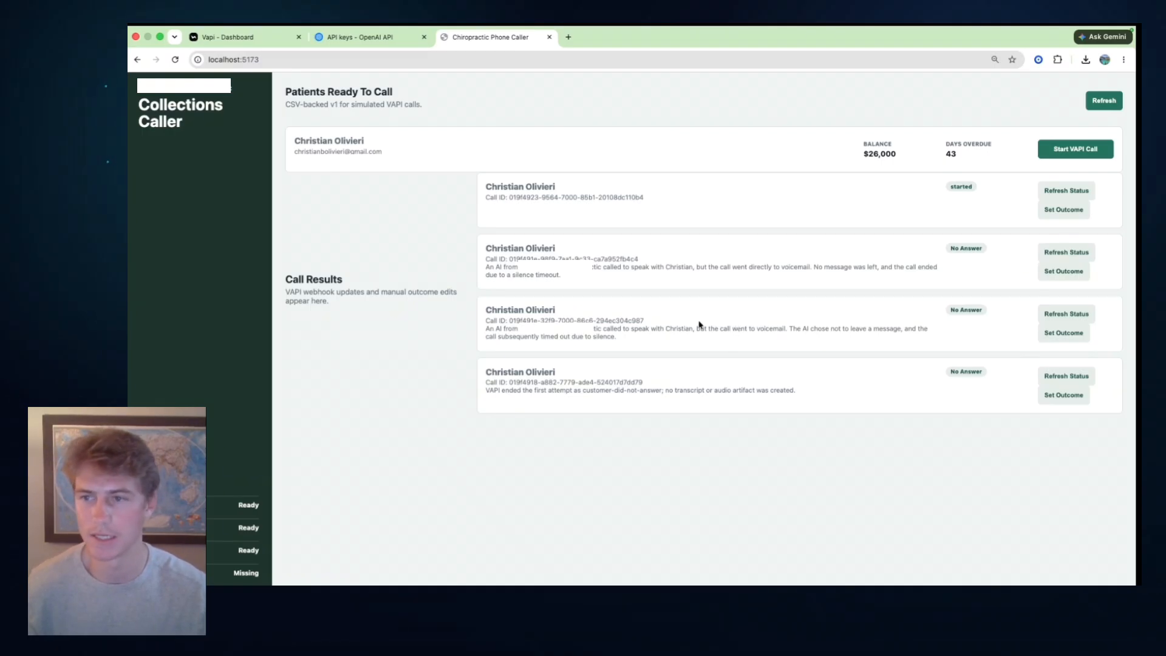
View the outcome options for the newest call and close the prompt without setting one
left_click(1080, 210)
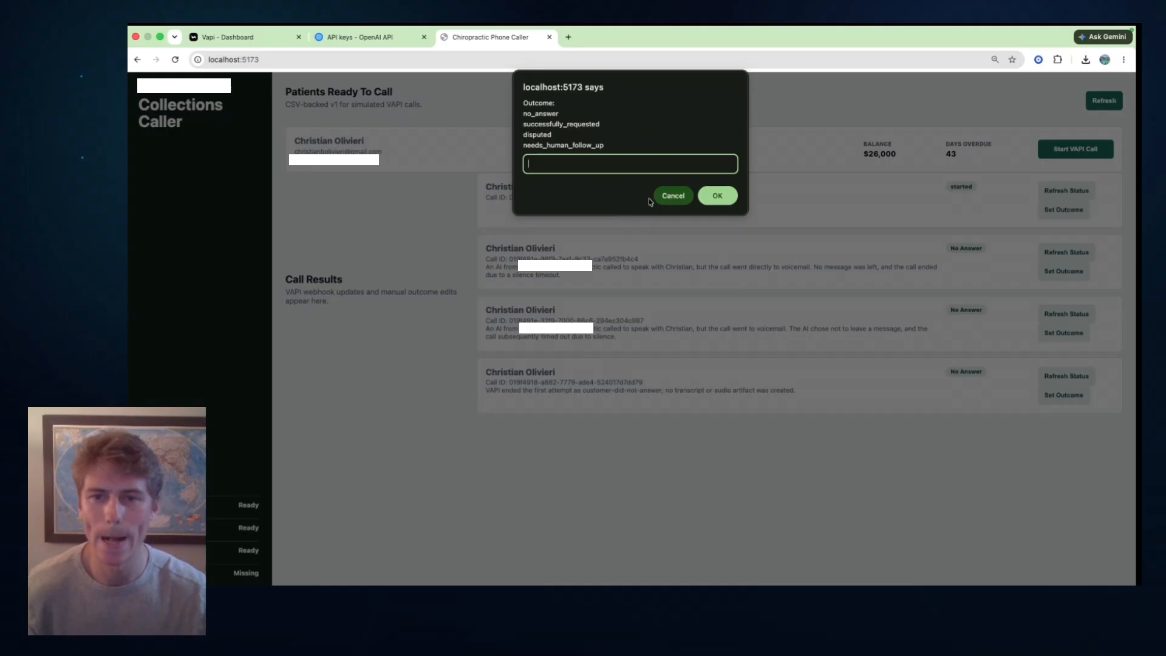
left_click(668, 196)
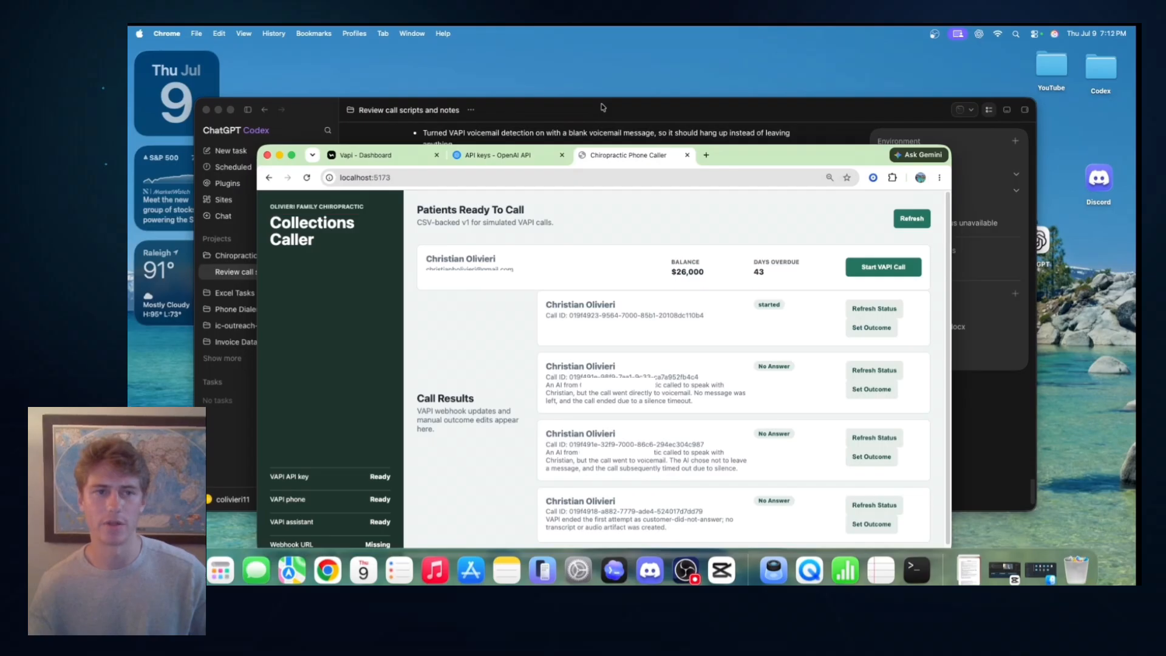
Switch to Codex and open the account's usage limits
left_click(601, 104)
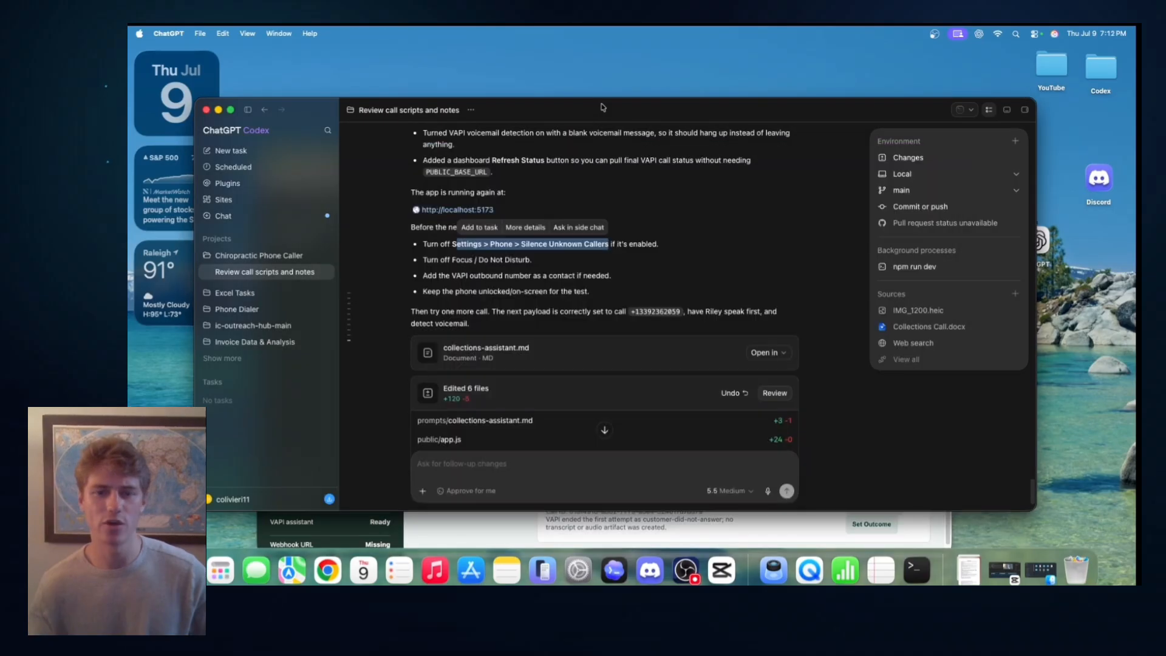
left_click(656, 527)
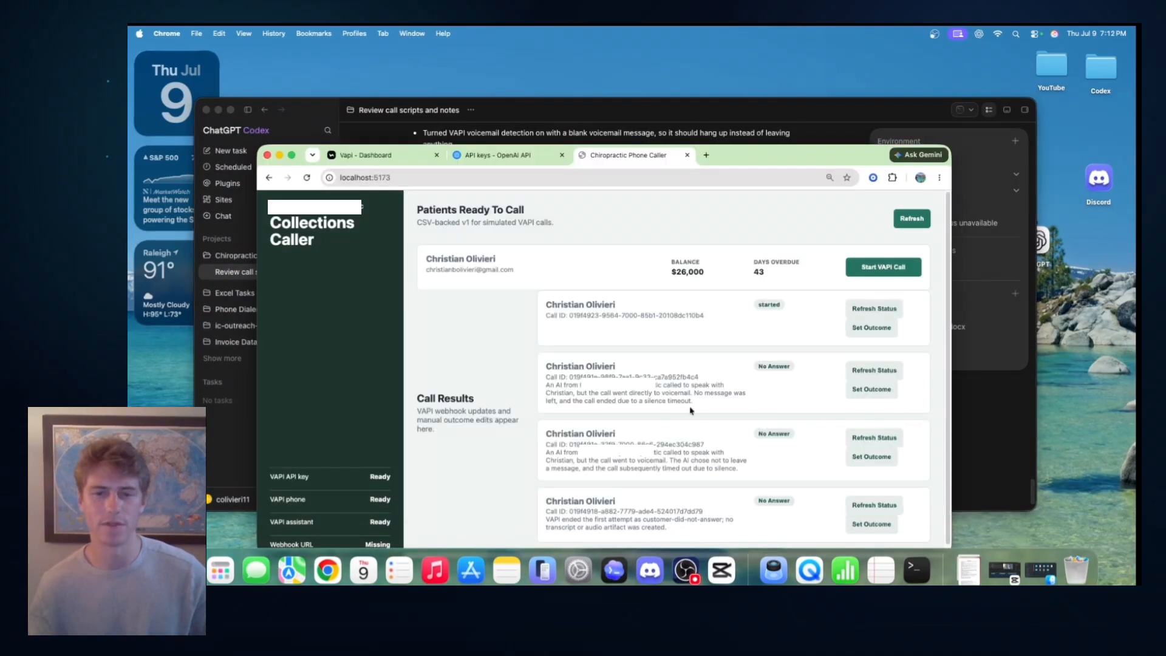
left_click(789, 133)
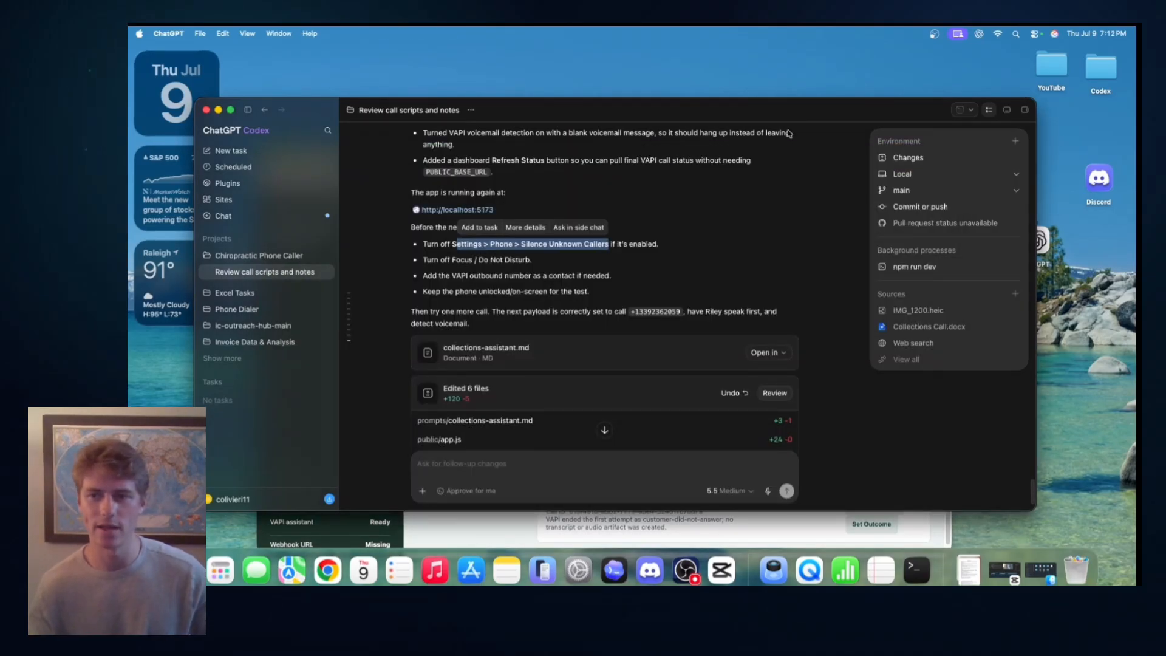
left_click(277, 502)
left_click(271, 415)
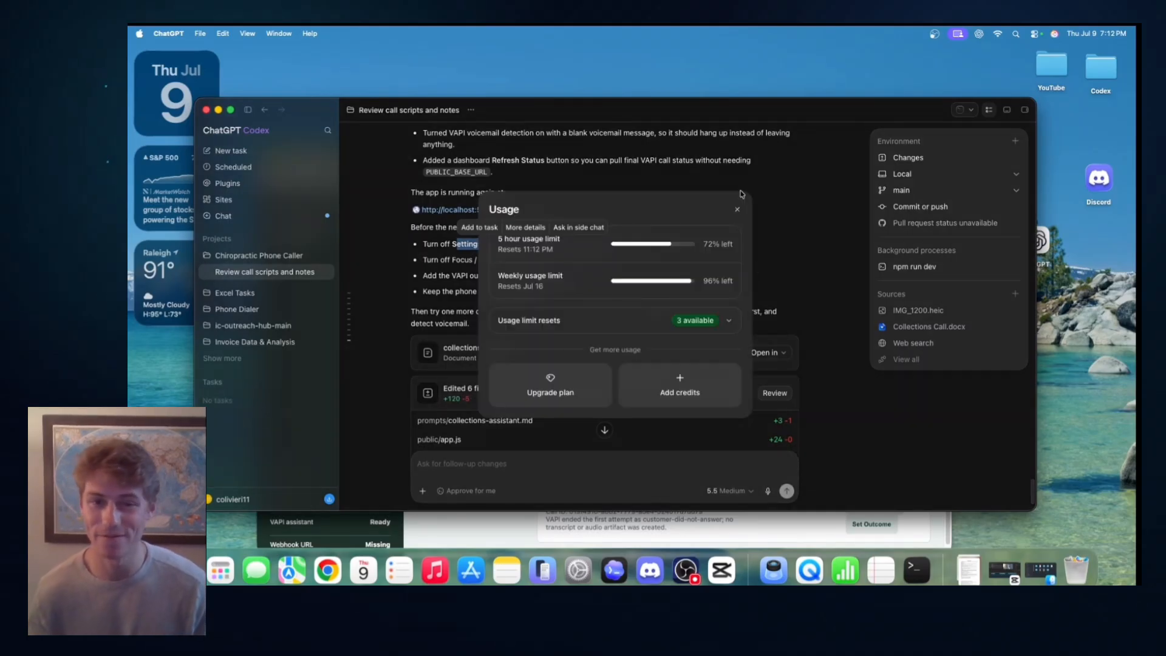
Close the usage limits and open Codex's model, effort and speed options
left_click(787, 253)
left_click(732, 492)
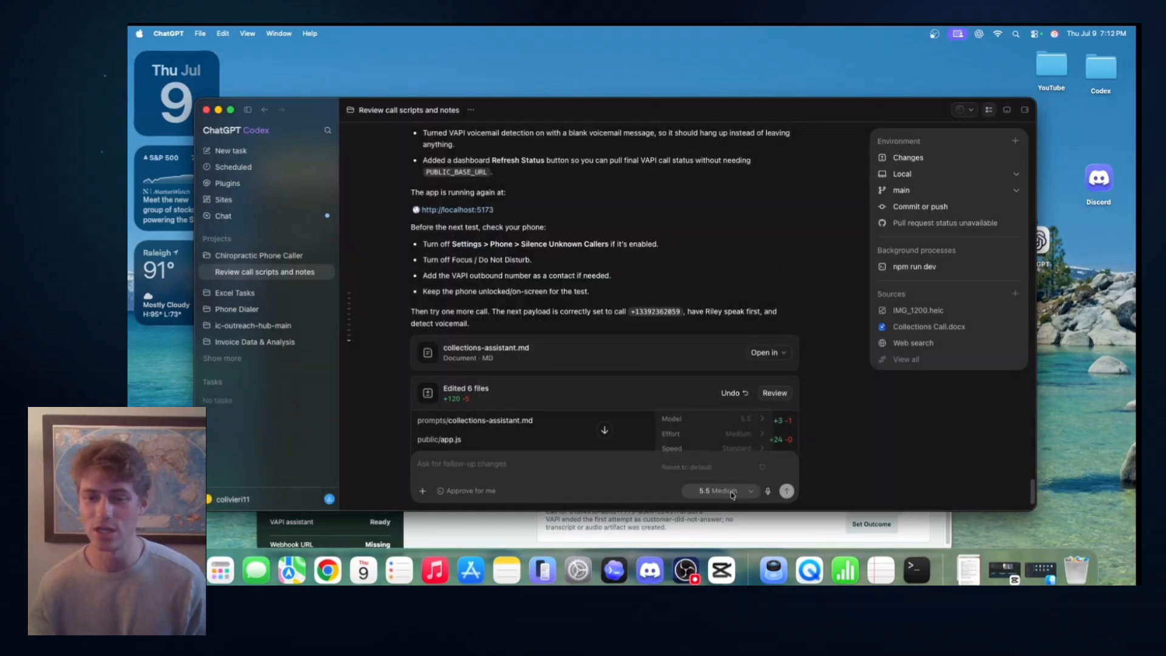
mouse_move(747, 419)
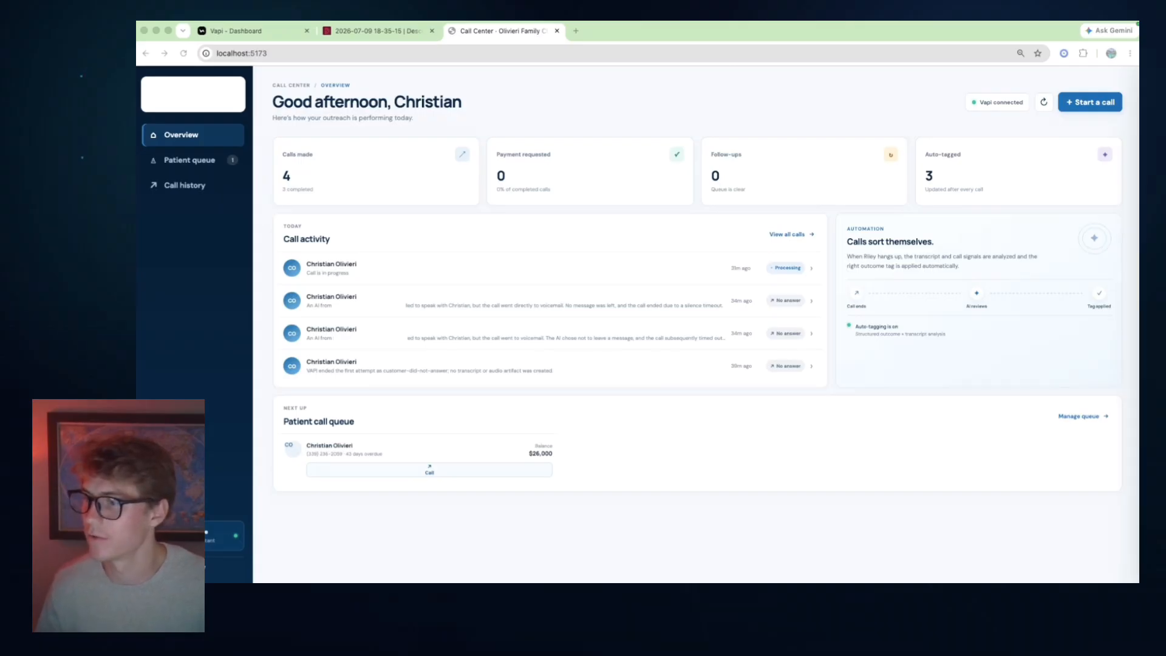
Switch to Codex and review the chiropractic caller redesign request and its progress, moving the floating preview clear of the text
left_click(168, 46)
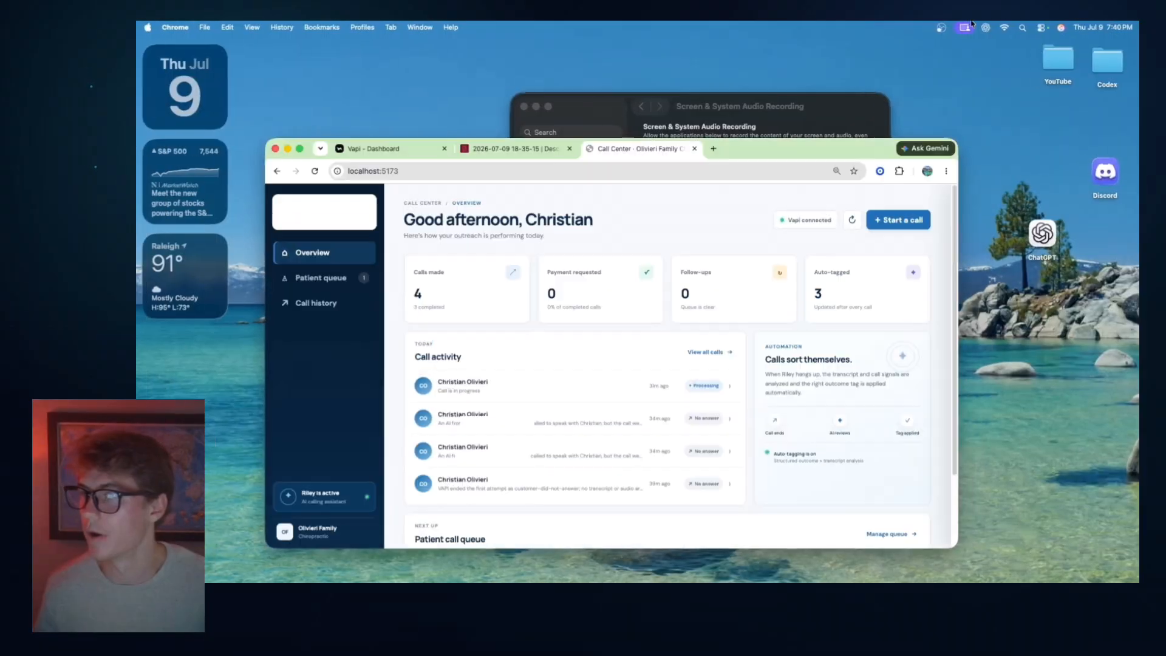
left_click_drag(760, 80, 814, 79)
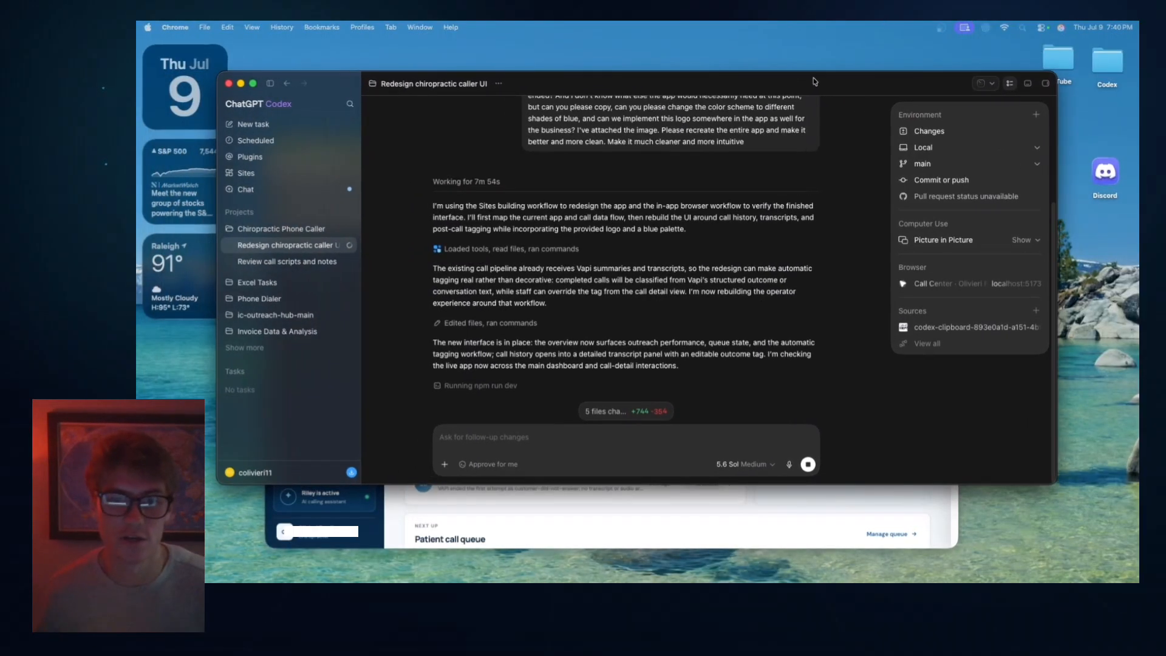
scroll(714, 242, "up", 3)
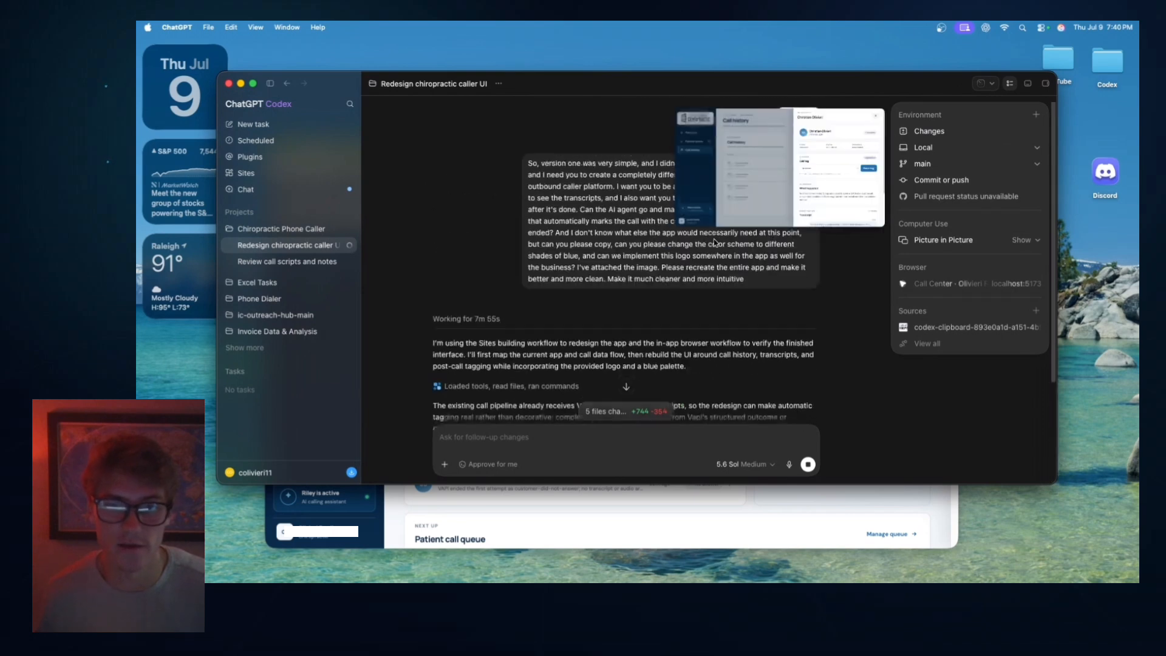
scroll(714, 241, "up", 1)
left_click_drag(717, 129, 939, 310)
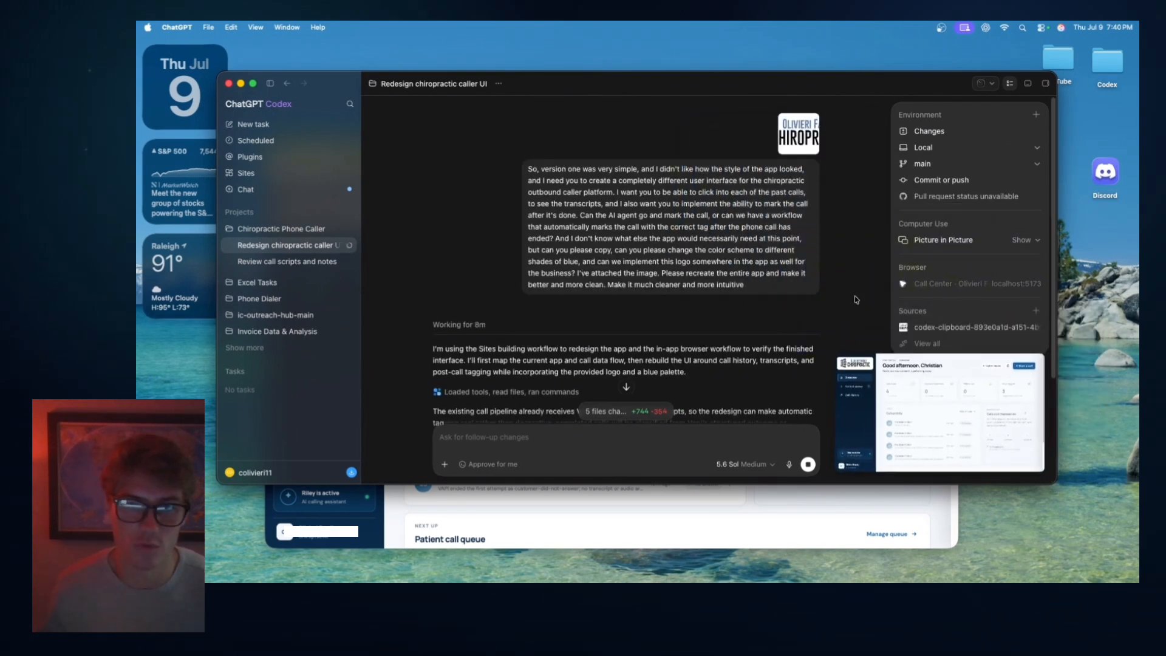
scroll(833, 299, "down", 5)
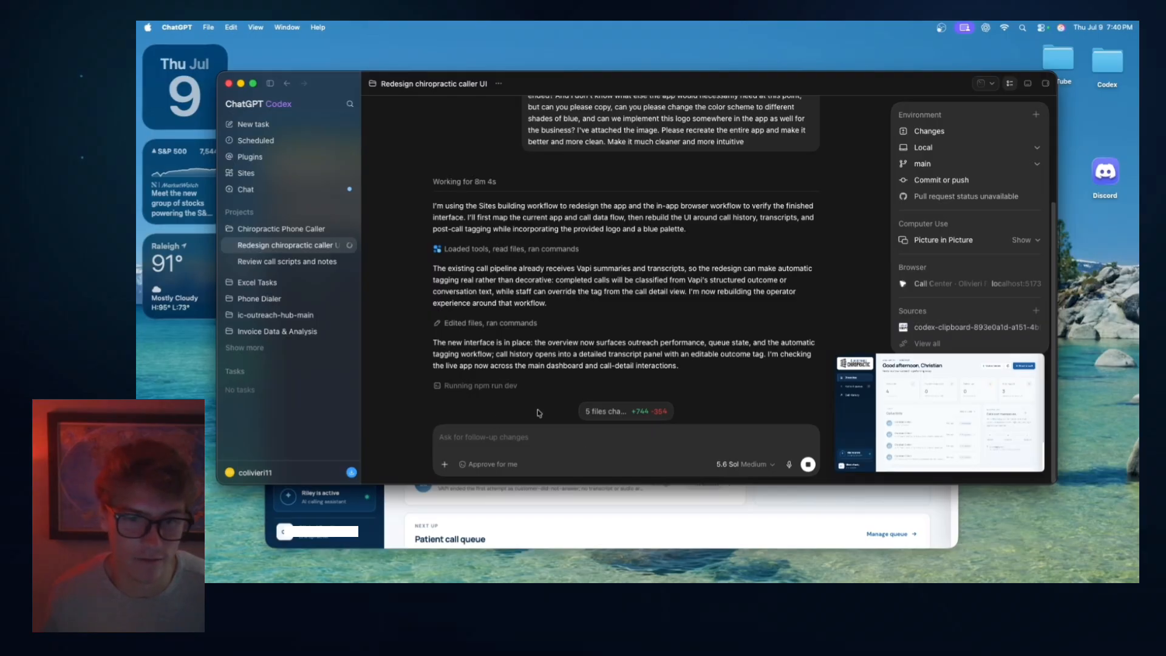
Return to the redesigned Call Center app in Chrome, show it full screen and look through its call history, patient queue and overview
left_click(609, 540)
scroll(602, 443, "down", 1)
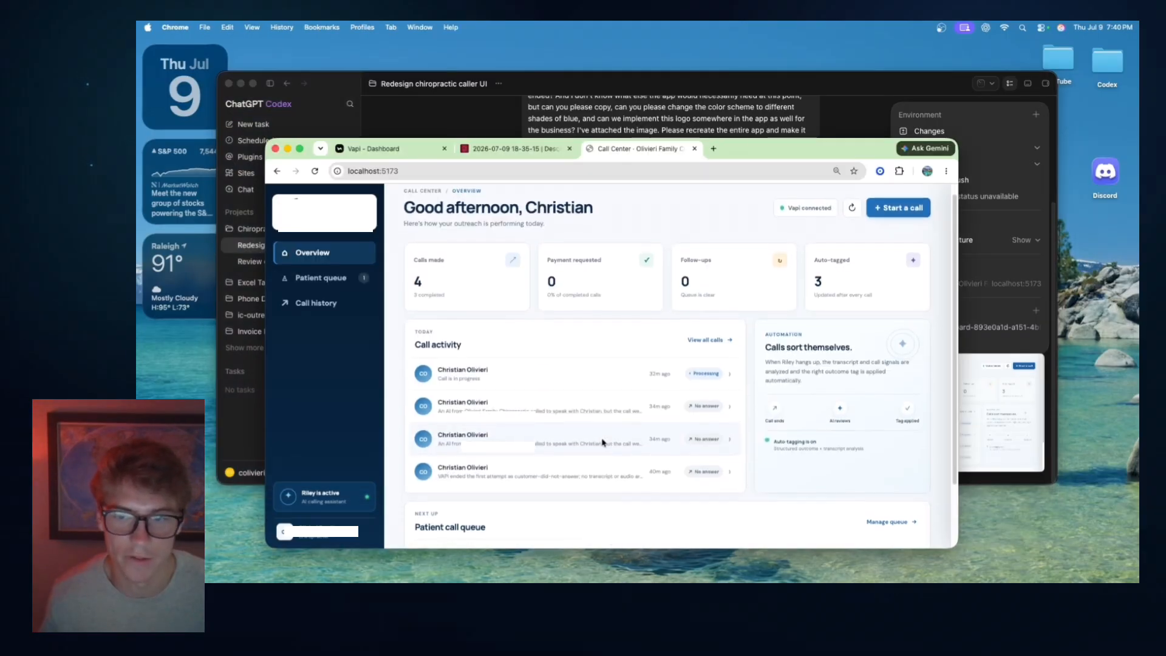
left_click(300, 149)
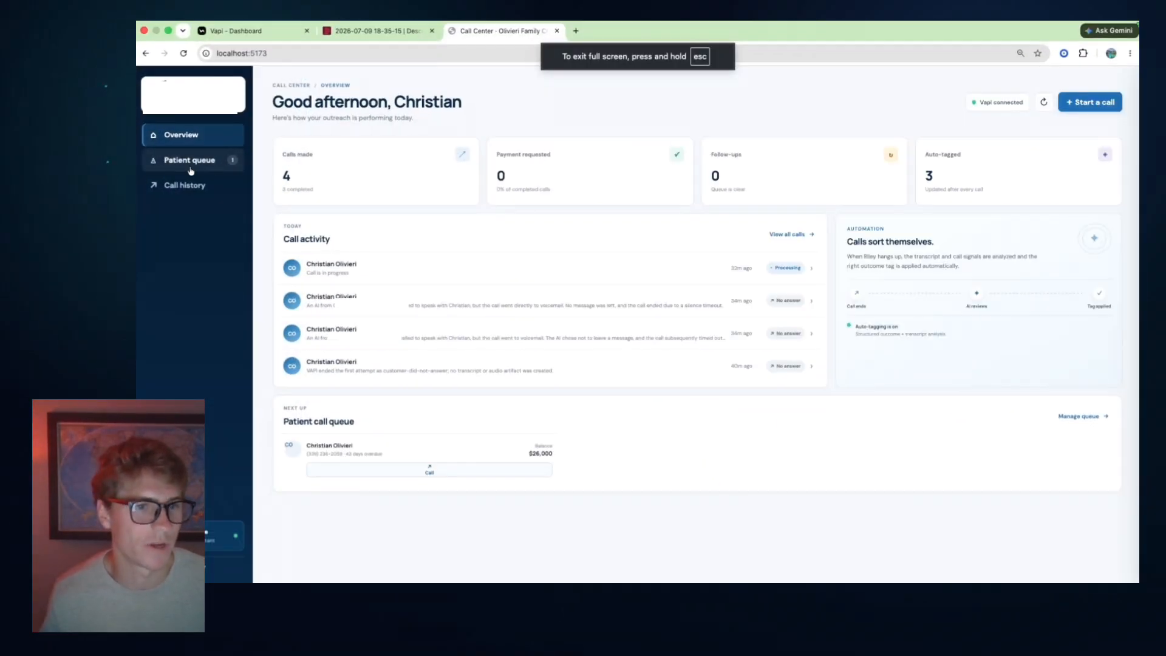
left_click(218, 161)
left_click(211, 186)
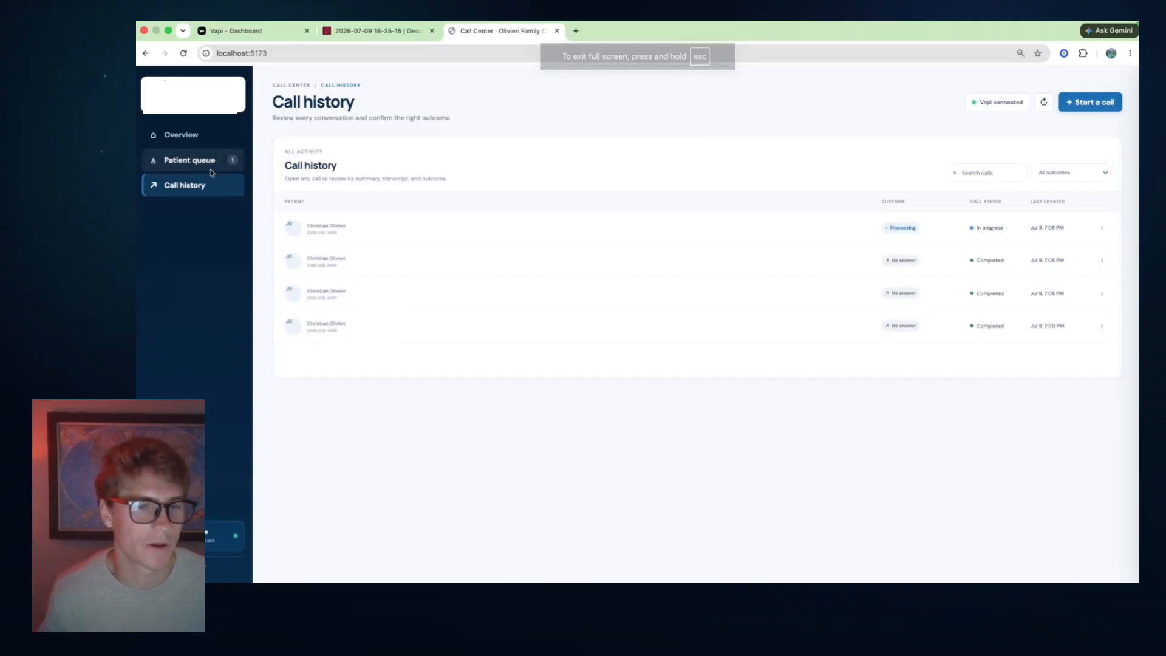
left_click(212, 163)
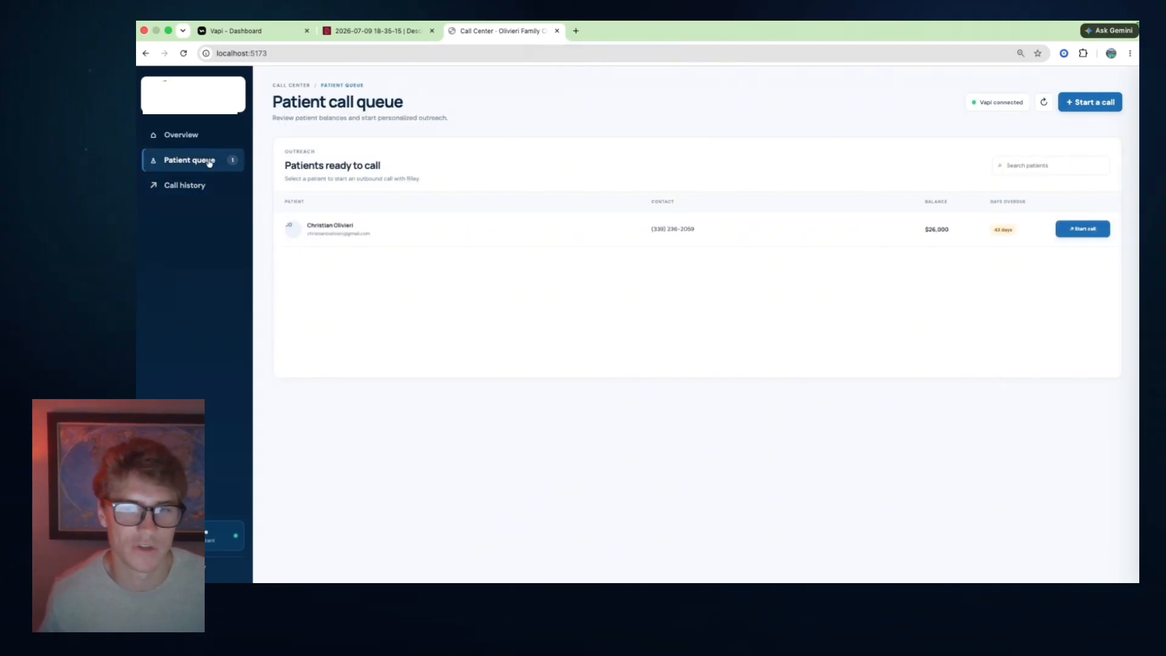
left_click(207, 131)
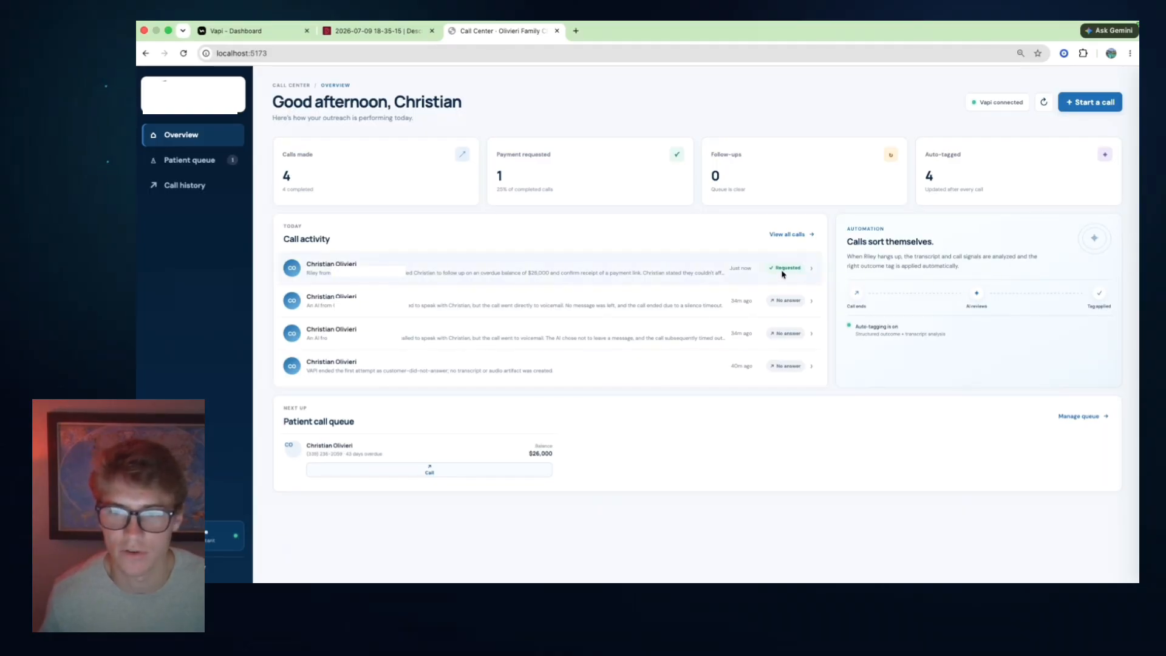
Open the newest call's details from the overview, read through its transcript and close the details
left_click(807, 272)
scroll(992, 401, "down", 5)
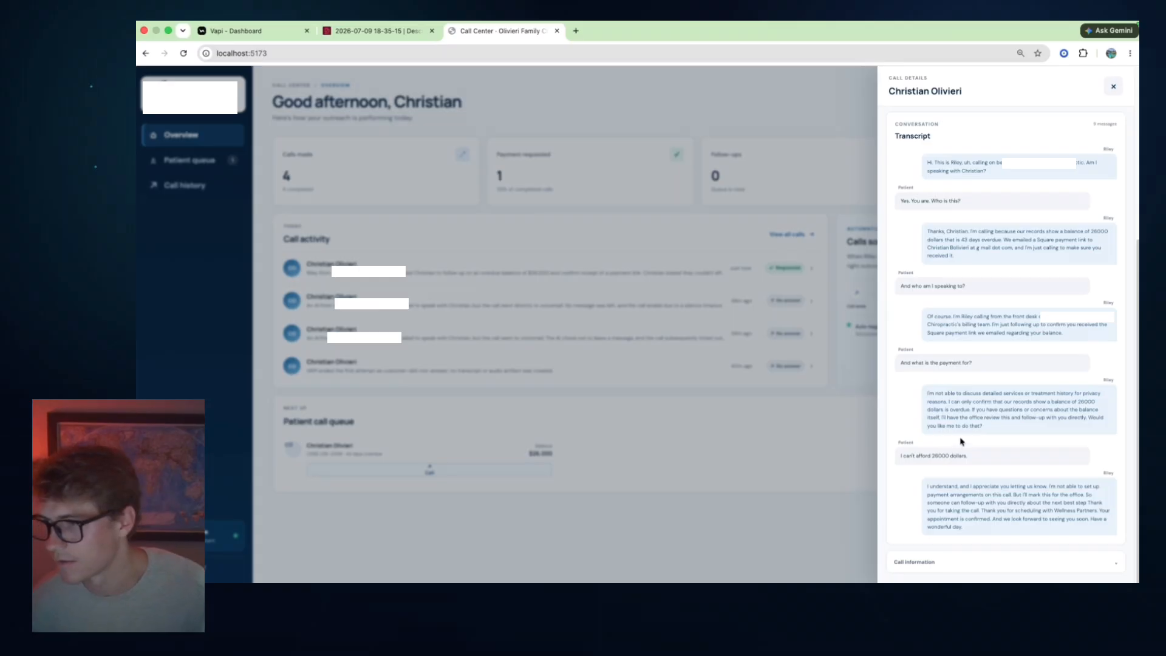
left_click(819, 145)
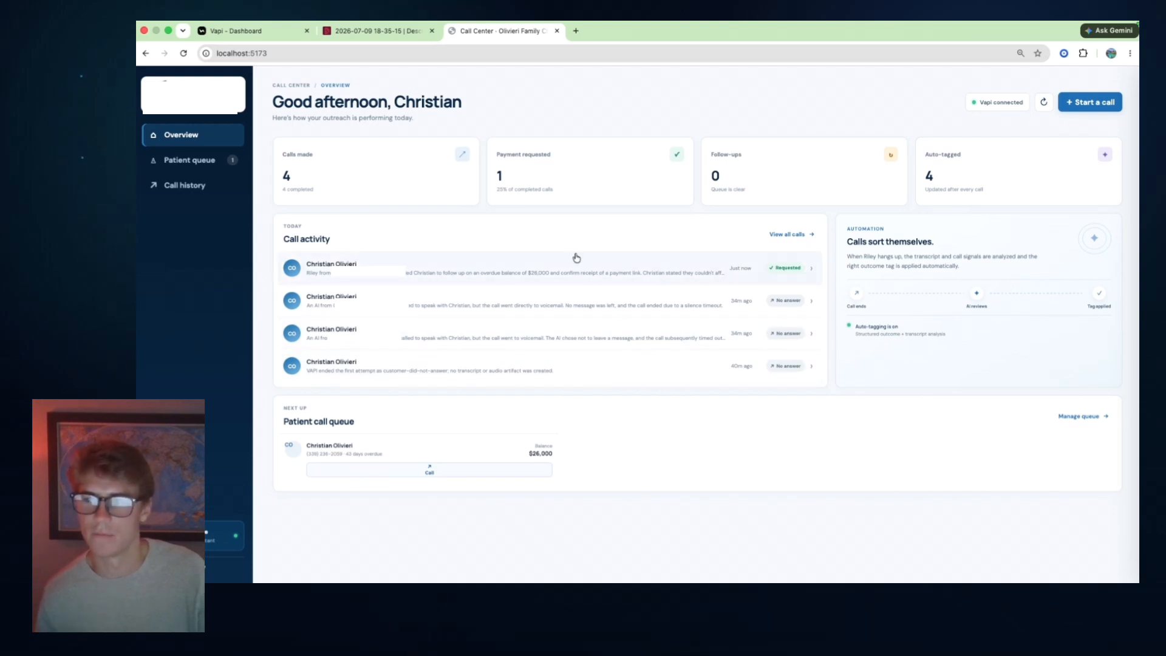
mouse_move(322, 25)
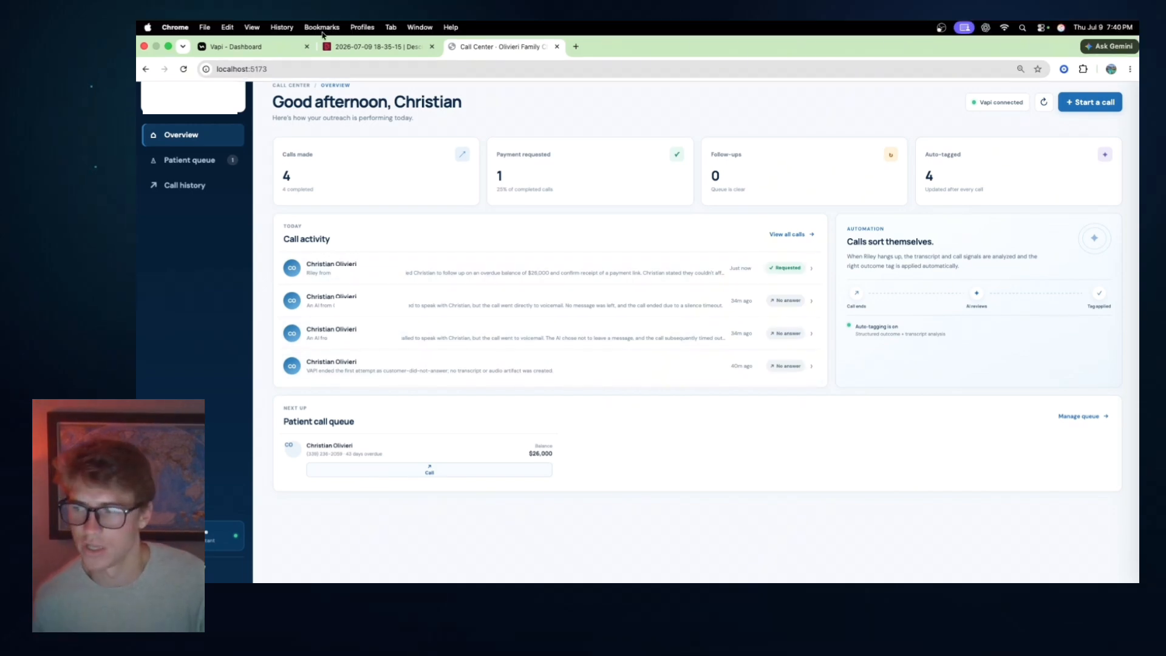